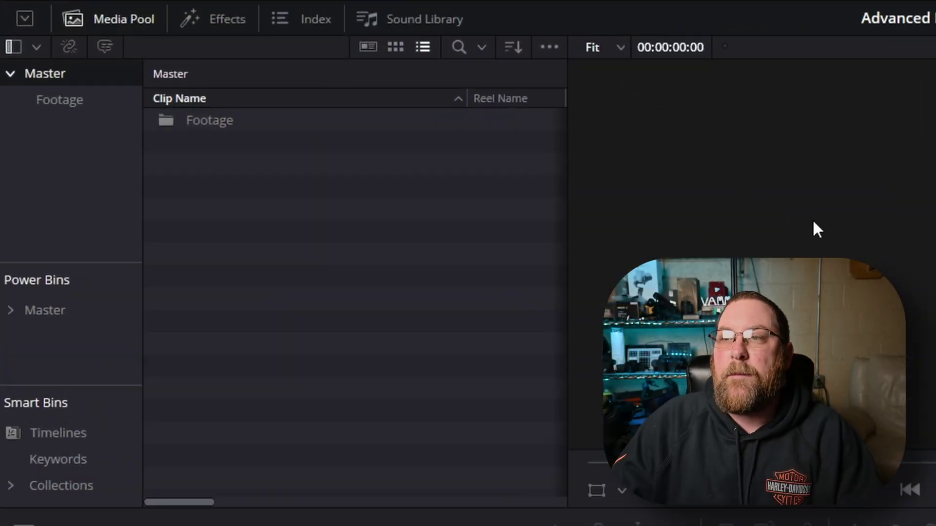
Add a 'Demo MC' bin under Master and drag the Hero 10, Hero 12 and Hero 9 folders into it
left_click(208, 122)
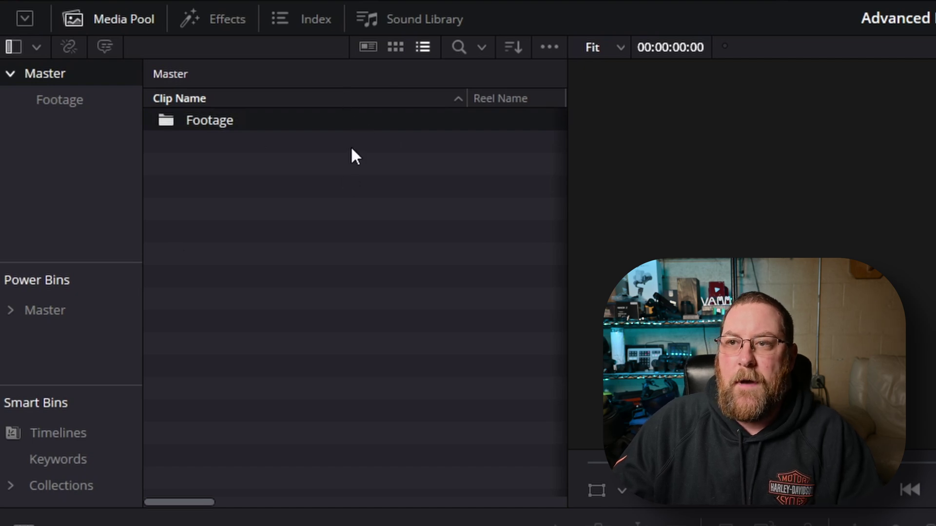
left_click(335, 207)
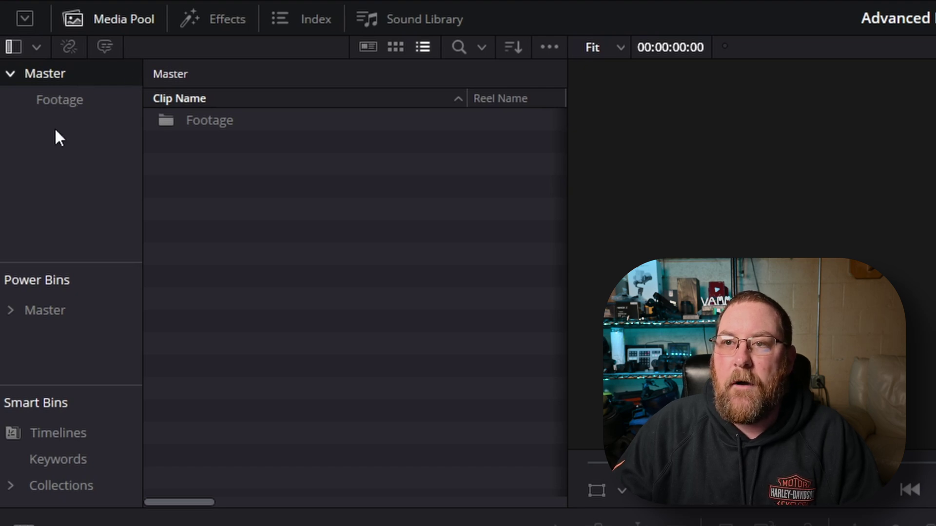
right_click(42, 148)
left_click(39, 73)
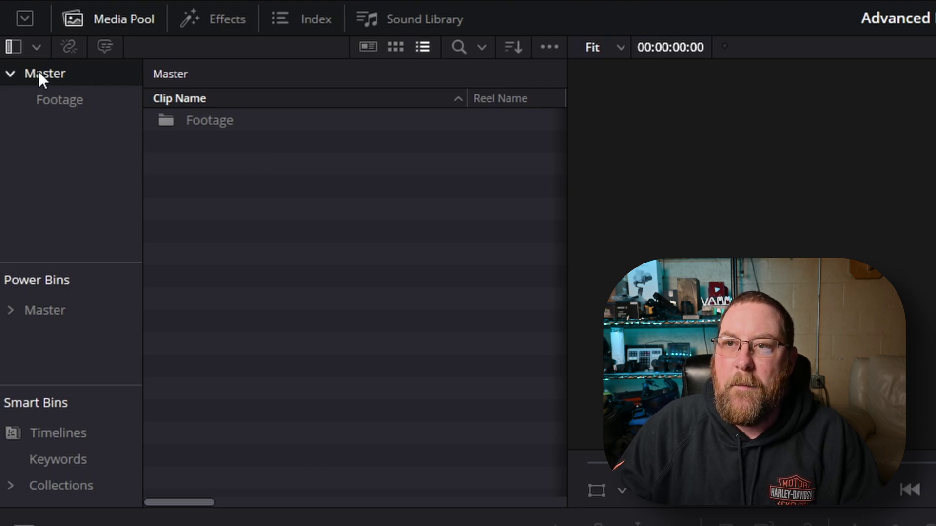
right_click(62, 160)
left_click(81, 171)
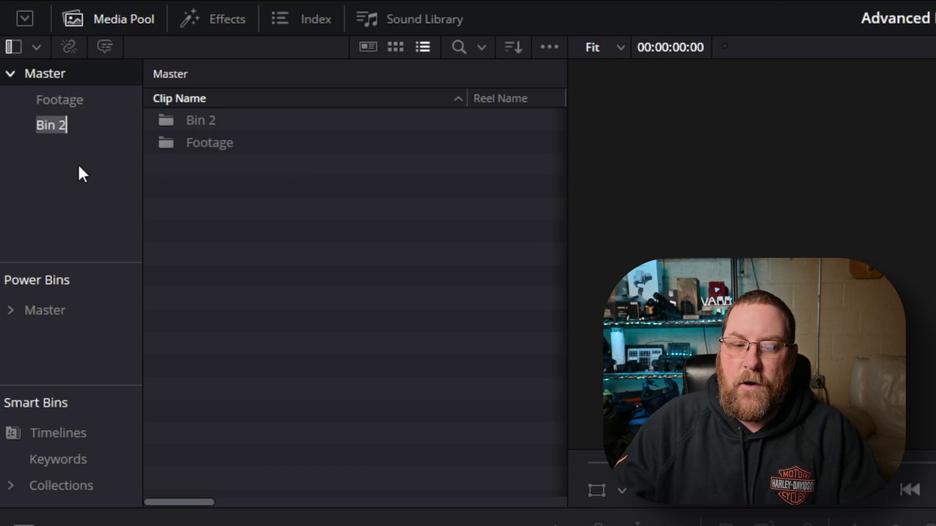
type("Demo MC")
key("Return")
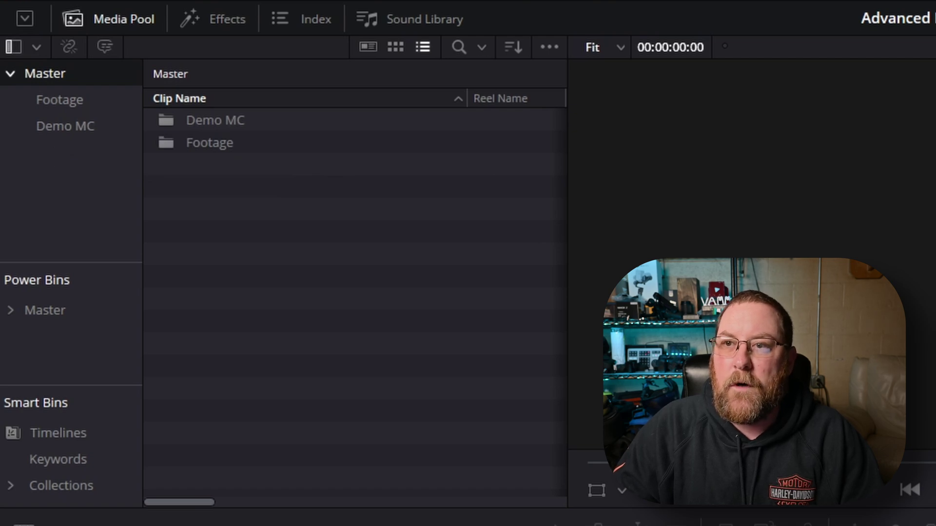
left_click_drag(0, 103, 51, 125)
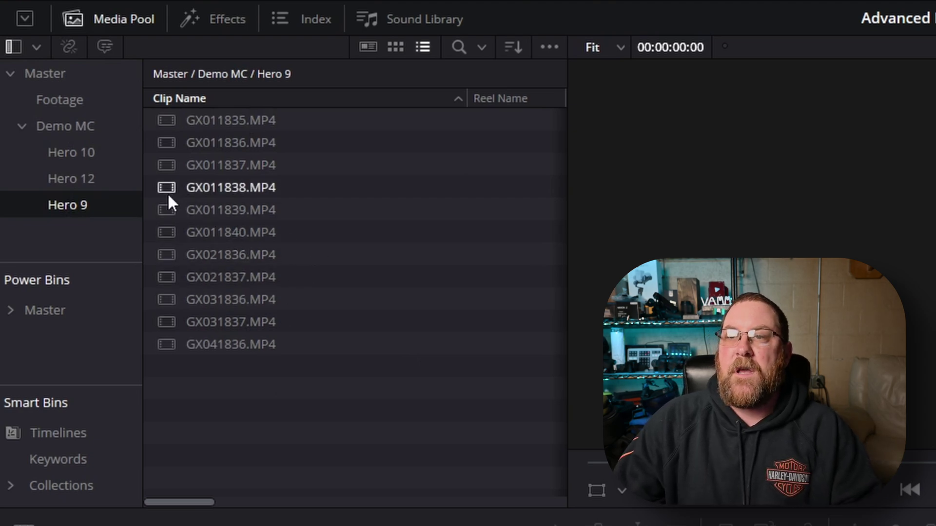
From the Master bin, create timeline 'Multicam - Ride' with 3 video and 3 audio tracks
left_click(51, 78)
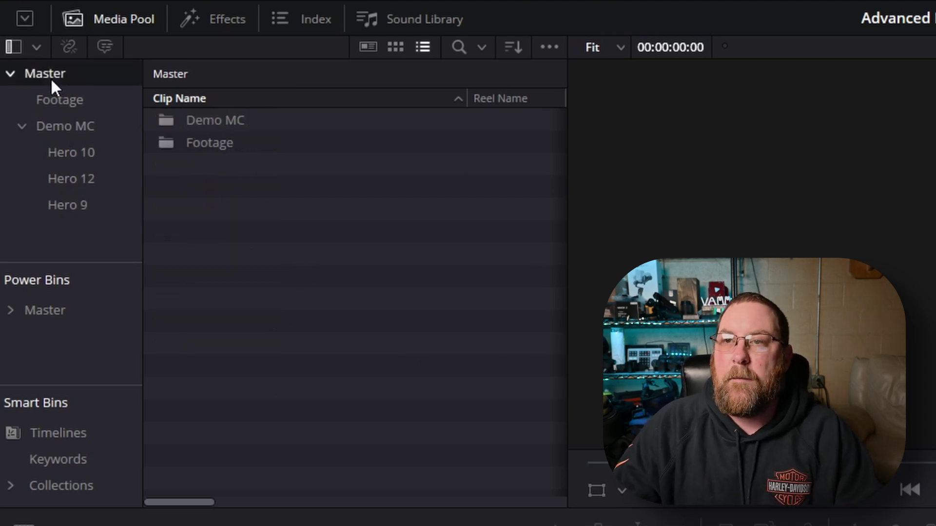
right_click(212, 194)
mouse_move(241, 211)
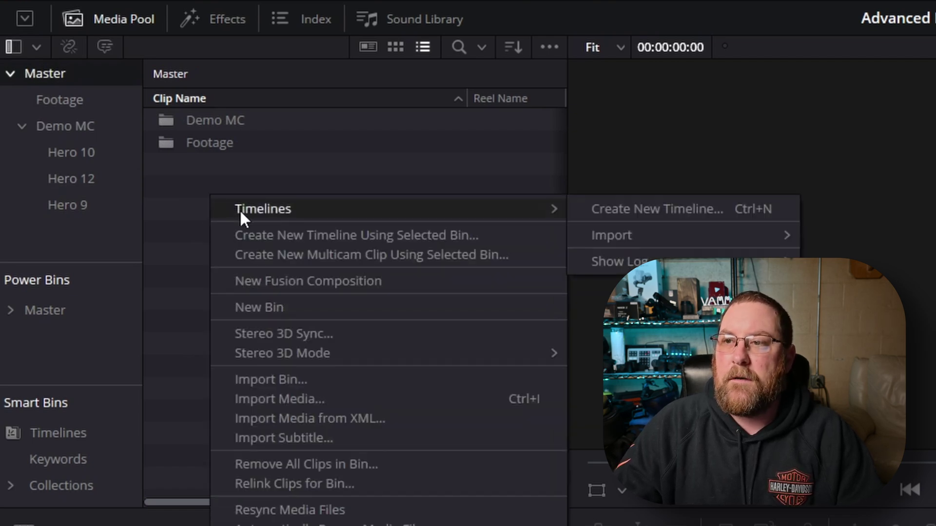
left_click(601, 207)
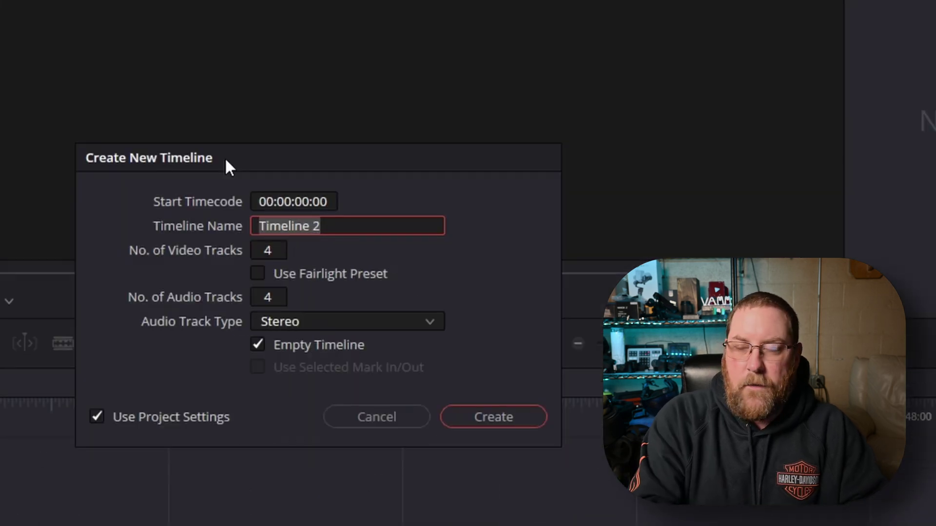
type("Multicam - Ride")
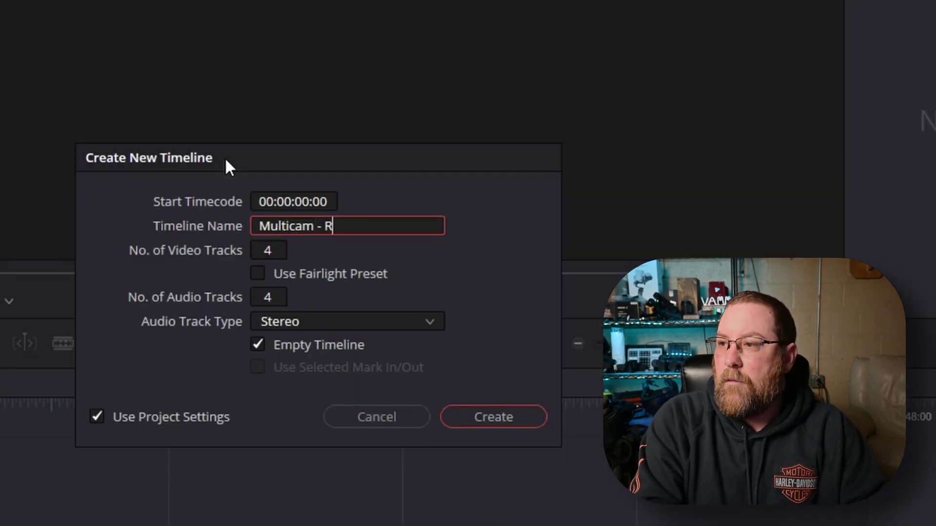
left_click(270, 252)
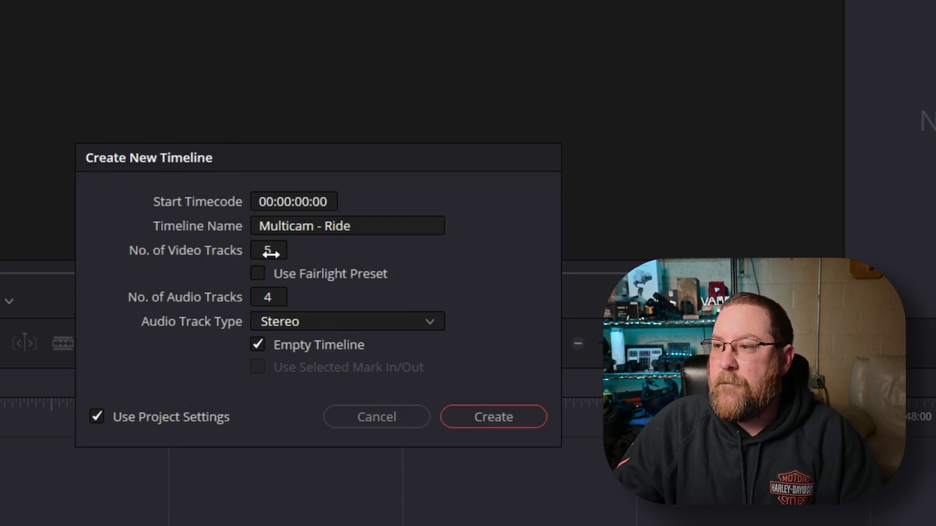
type("3")
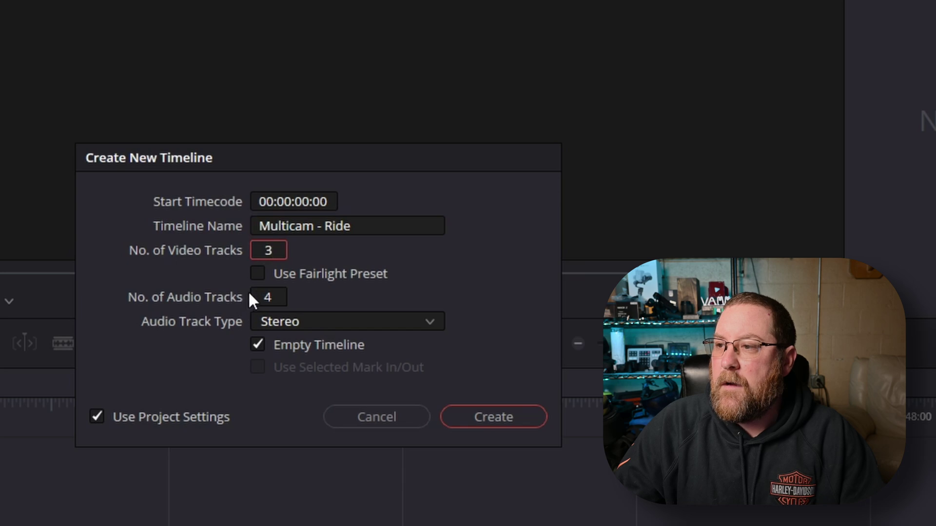
left_click(264, 297)
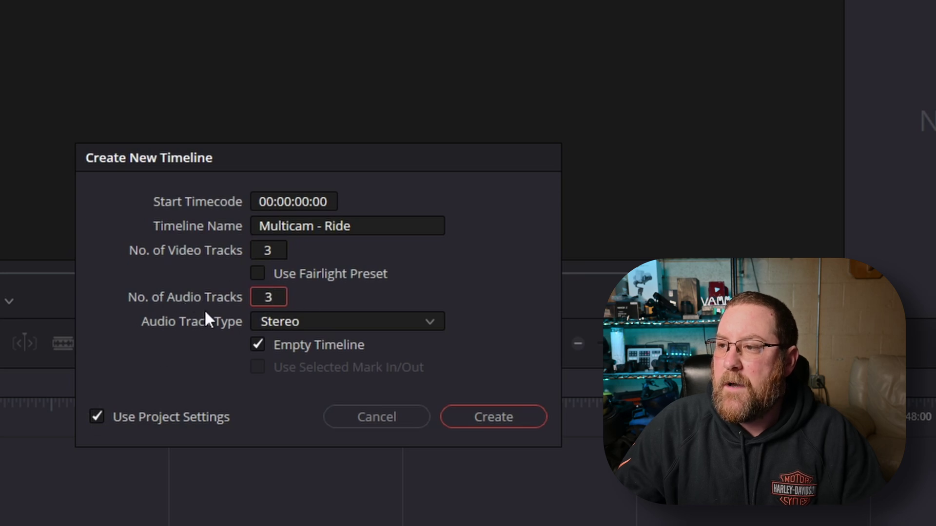
left_click(493, 417)
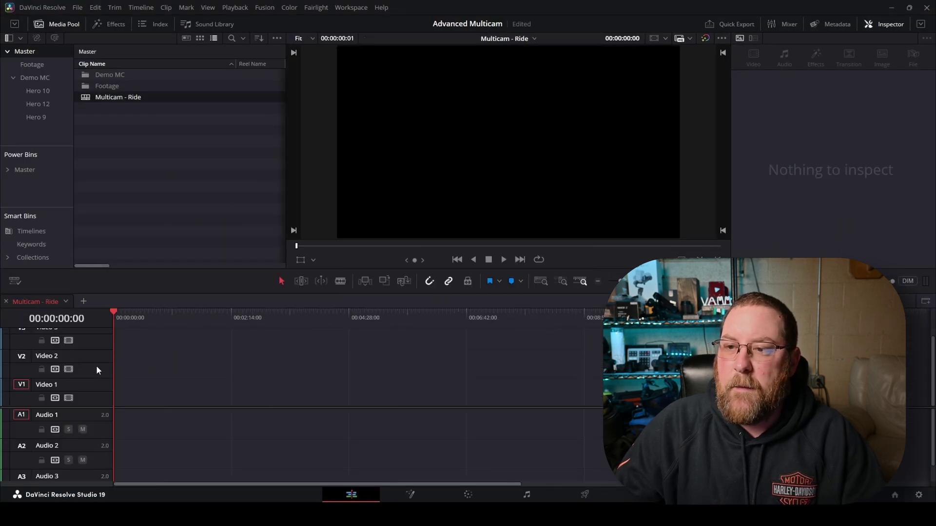
Rename video tracks V1–V3 to Hero 12, Hero 10 and Hero 9
scroll(72, 397, "up", 1)
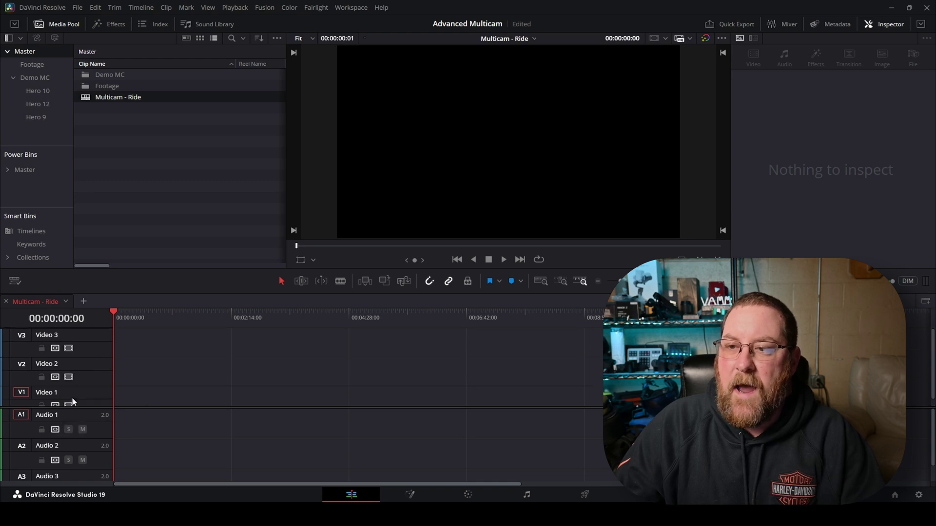
double_click(51, 336)
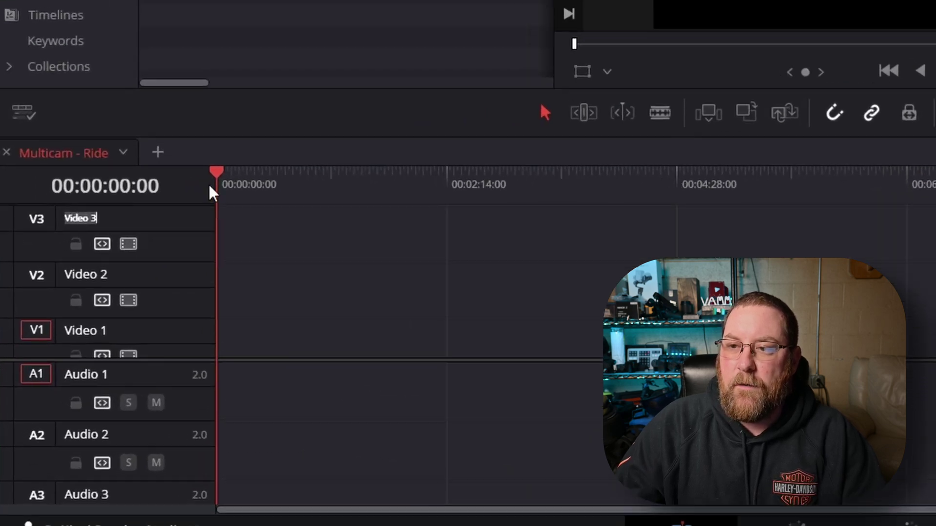
type("Hero 9")
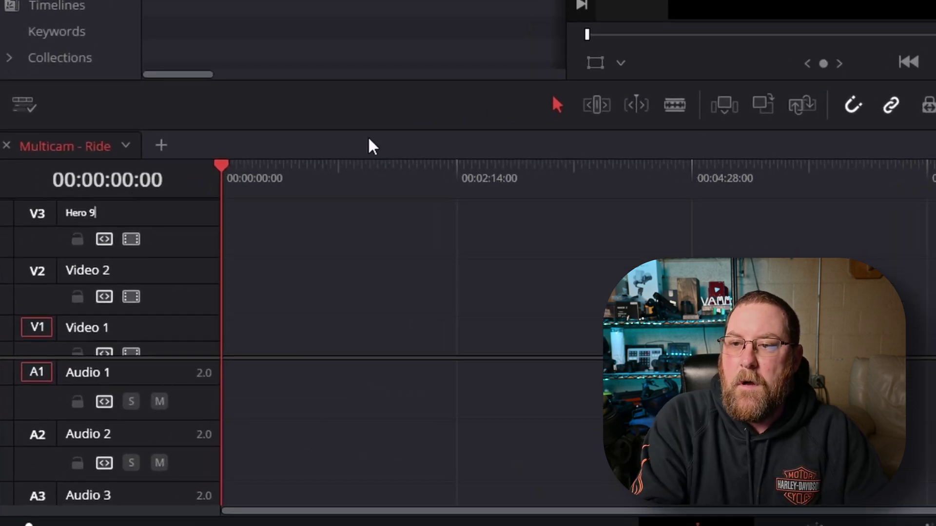
double_click(97, 276)
type("Hero 10")
scroll(108, 256, "down", 1)
double_click(50, 313)
type("Hero 12")
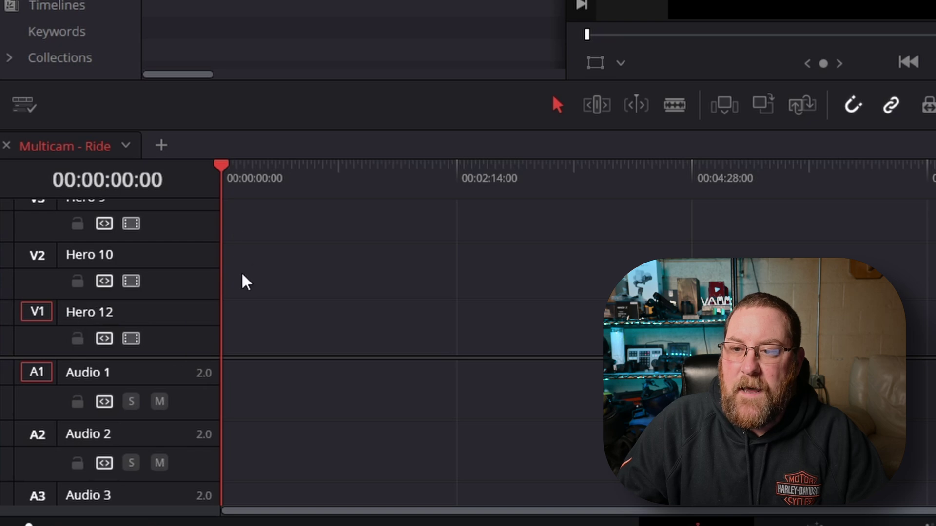
key("Return")
scroll(242, 278, "up", 1)
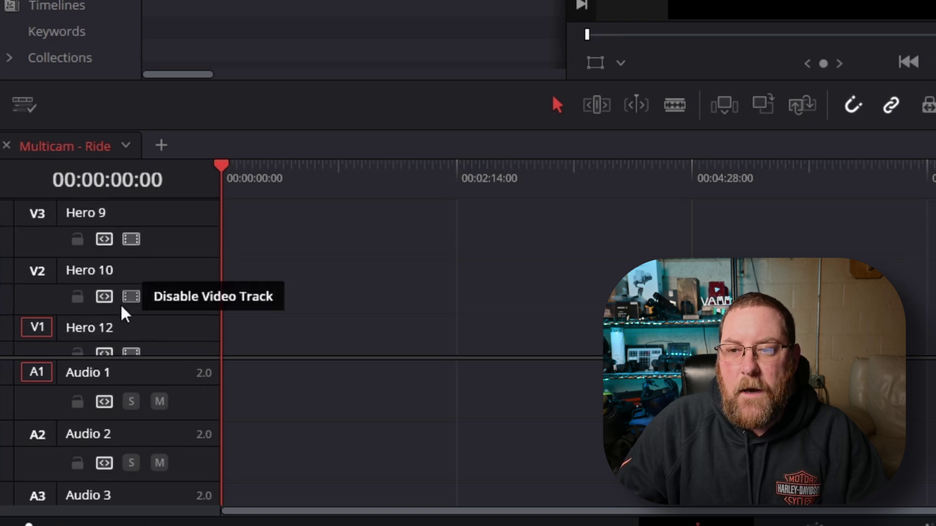
scroll(195, 343, "down", 1)
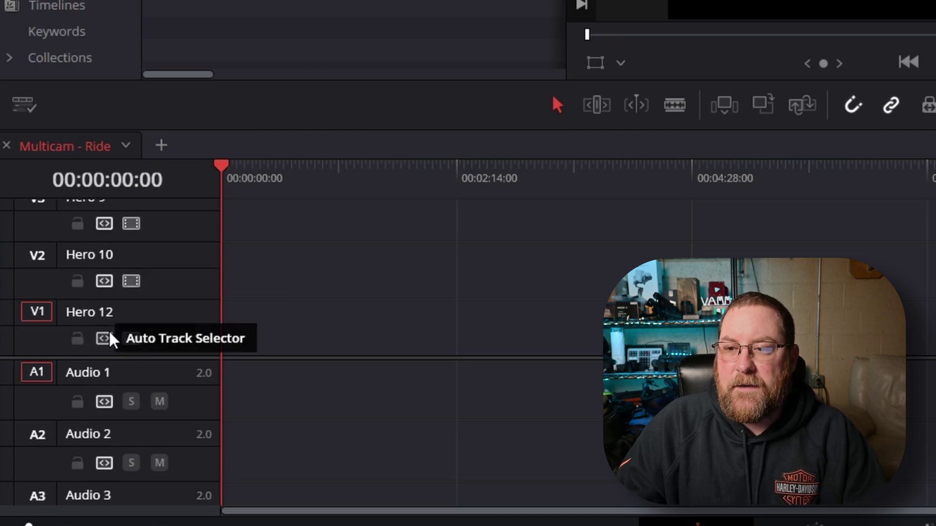
Rename audio tracks A1–A3 to Hero 12, Hero 10 and Hero 9, then show the Hero 12 bin
double_click(92, 374)
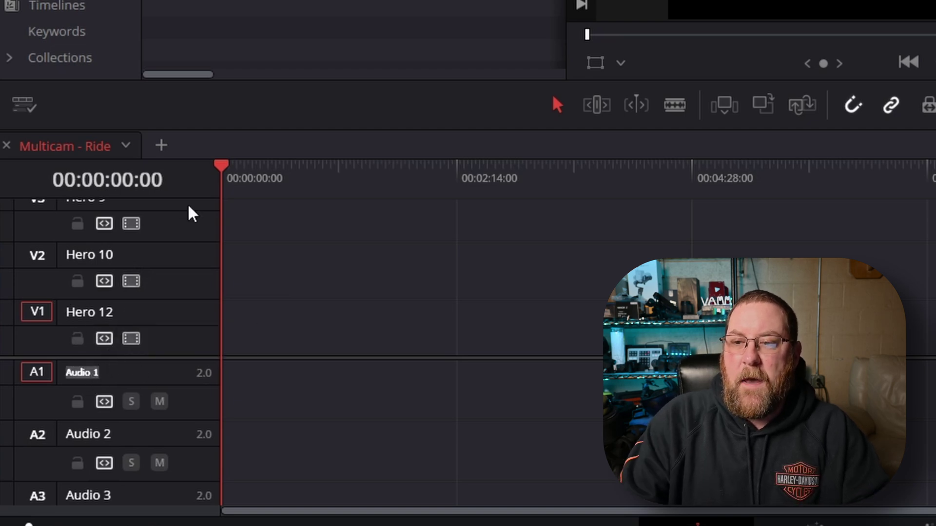
type("Hero 12")
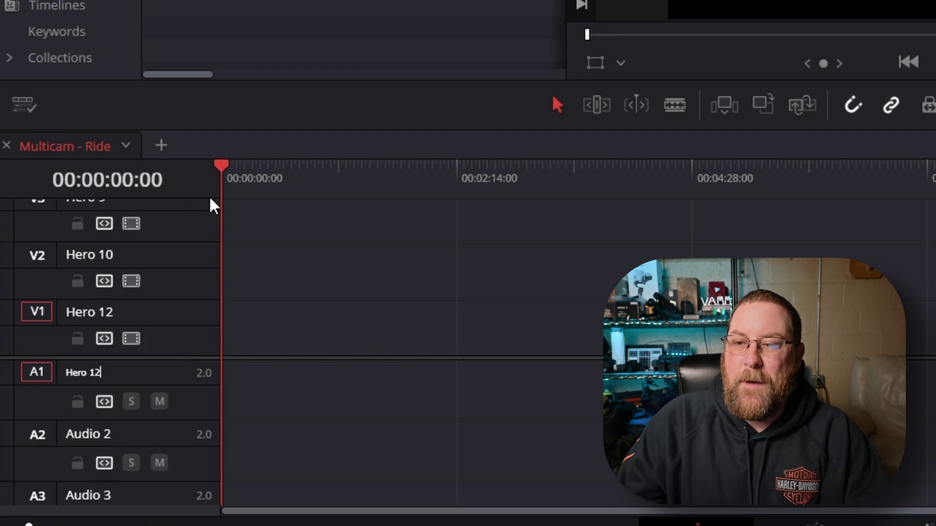
double_click(98, 435)
type("Hero 10")
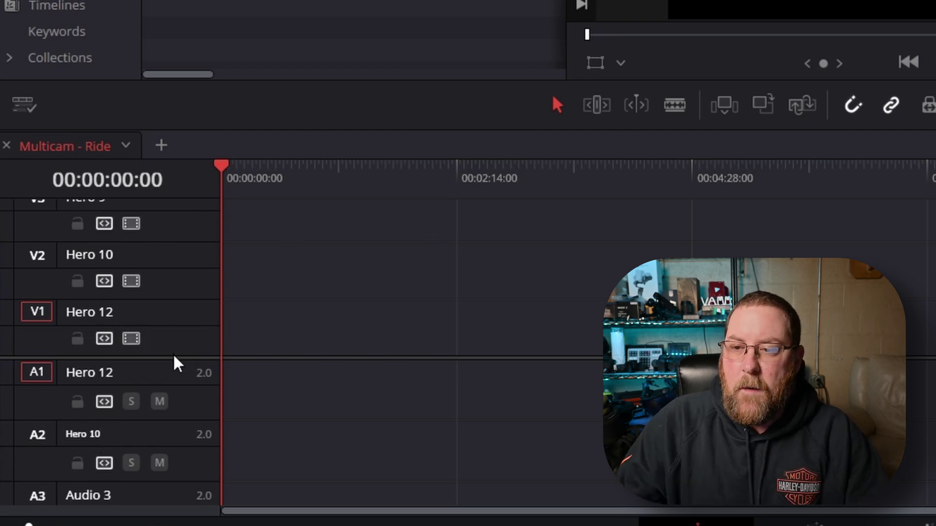
scroll(146, 414, "down", 1)
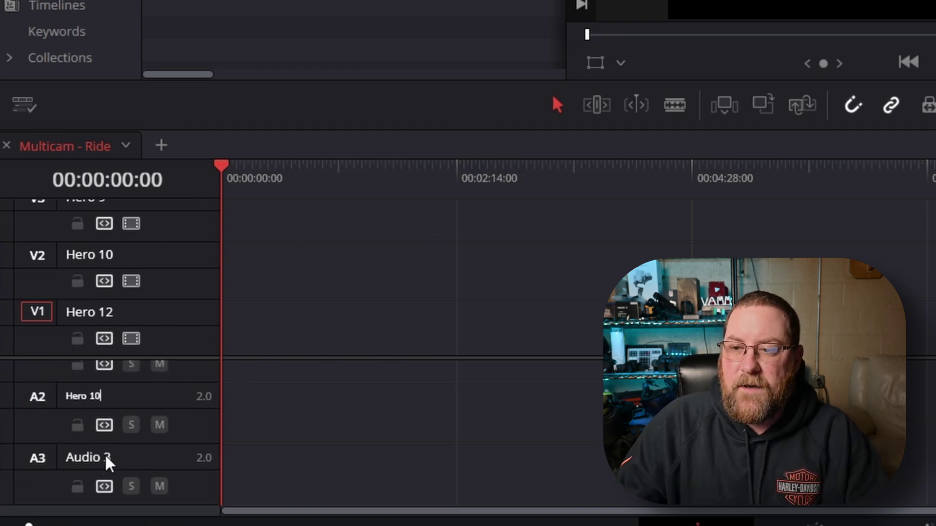
double_click(100, 457)
type("Hero 9")
key("Return")
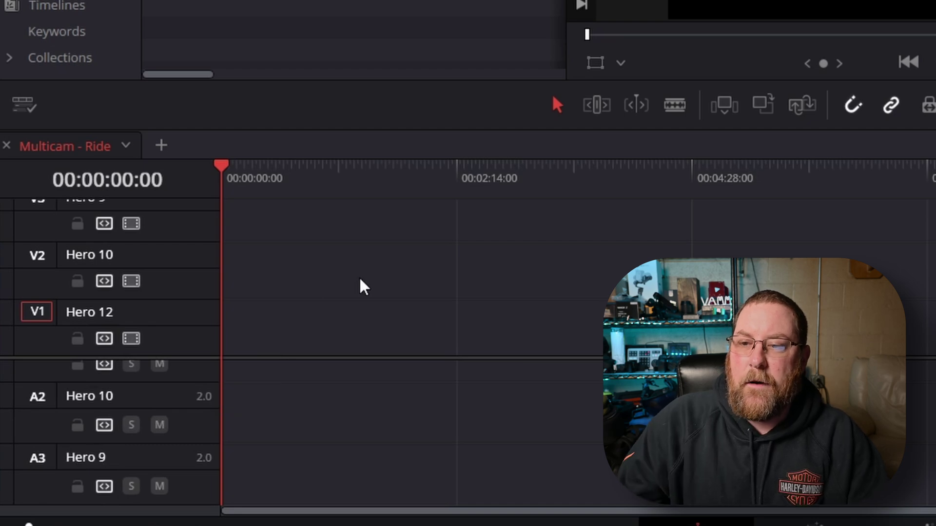
scroll(149, 371, "up", 1)
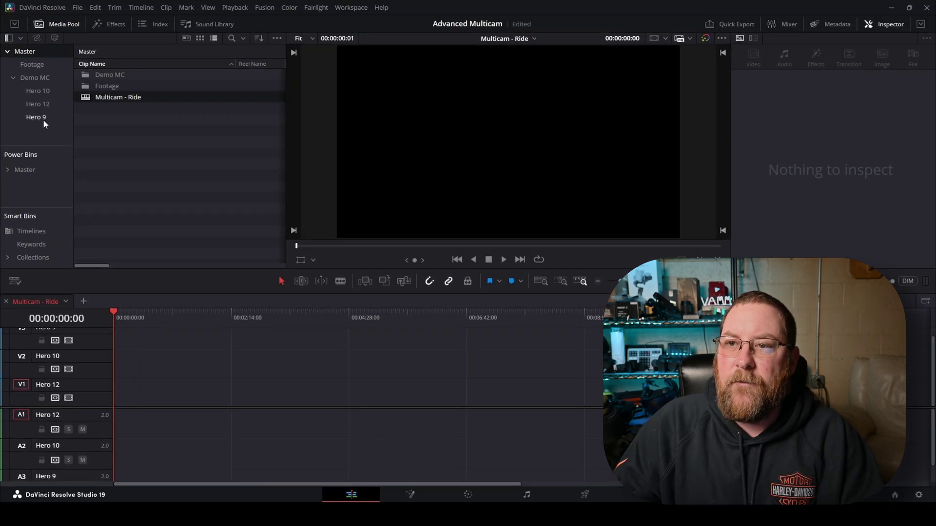
left_click(34, 105)
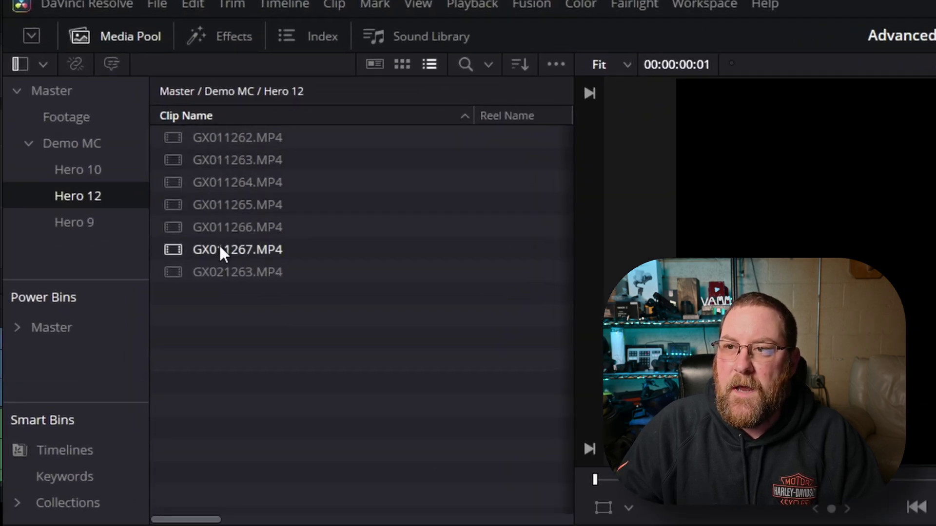
Select GX011262 through GX011267 in the Hero 12 bin and drop them onto V1/A1
left_click(218, 271)
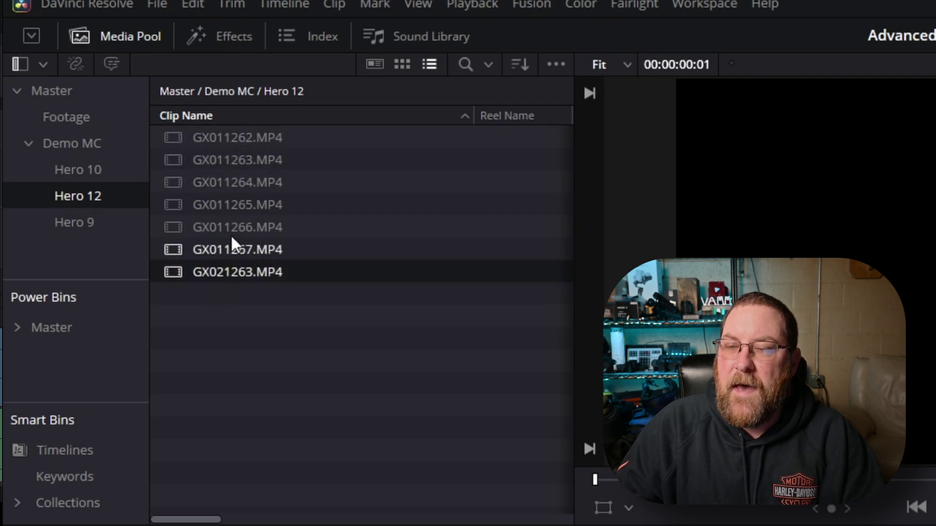
left_click(238, 140)
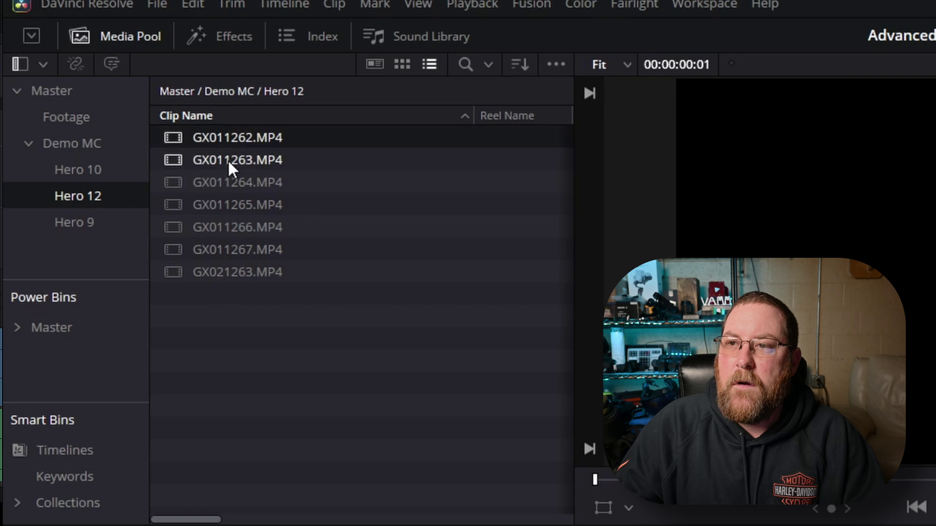
left_click(207, 244, "shift")
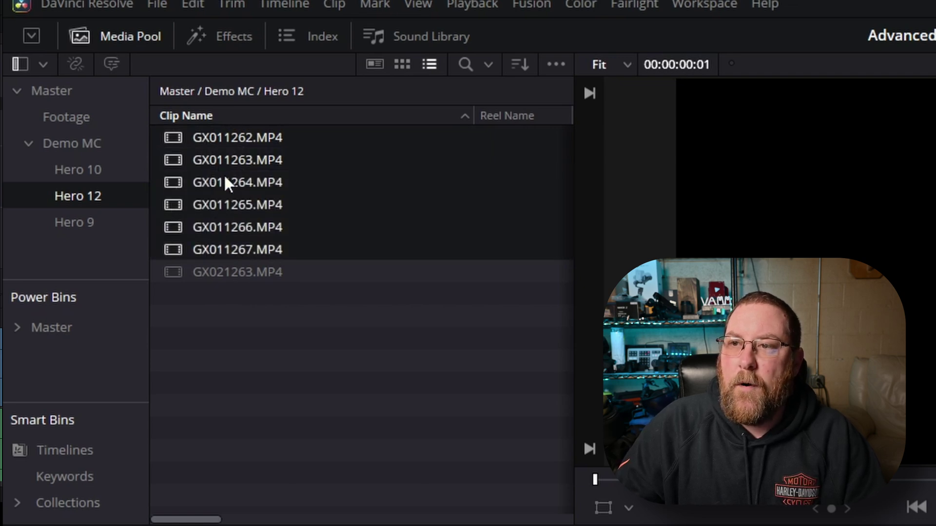
left_click_drag(215, 138, 119, 408)
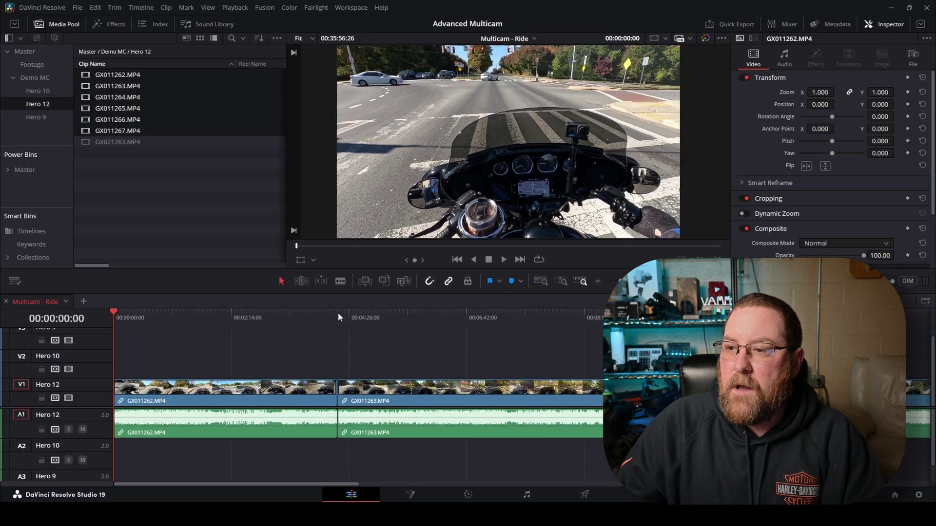
left_click(263, 341)
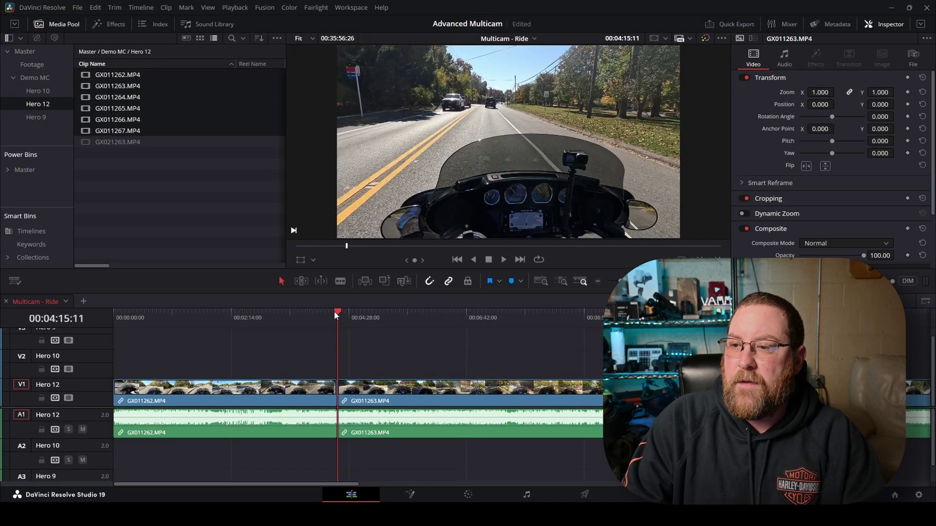
Move GX011263 about 3 seconds later to open a gap before it
key("shift+Right")
key("shift+Right")
key("shift+Right")
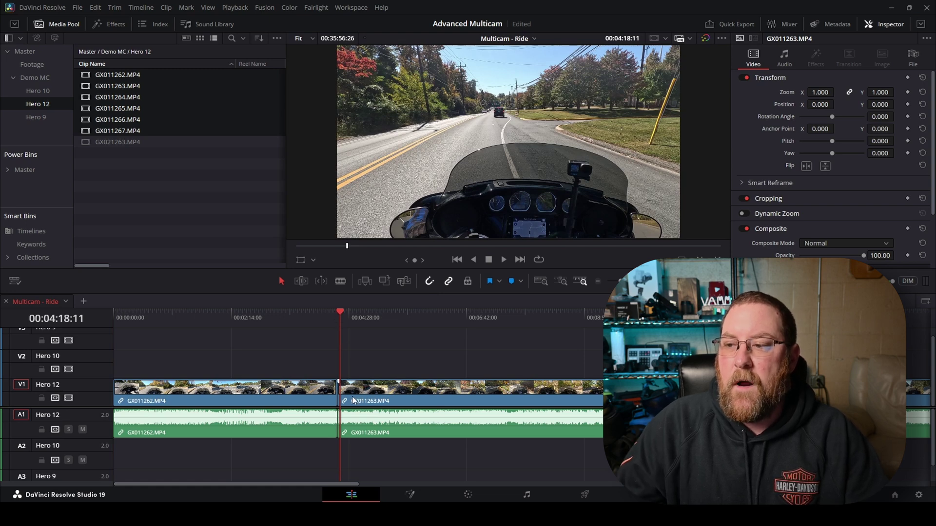
scroll(352, 397, "up", 4)
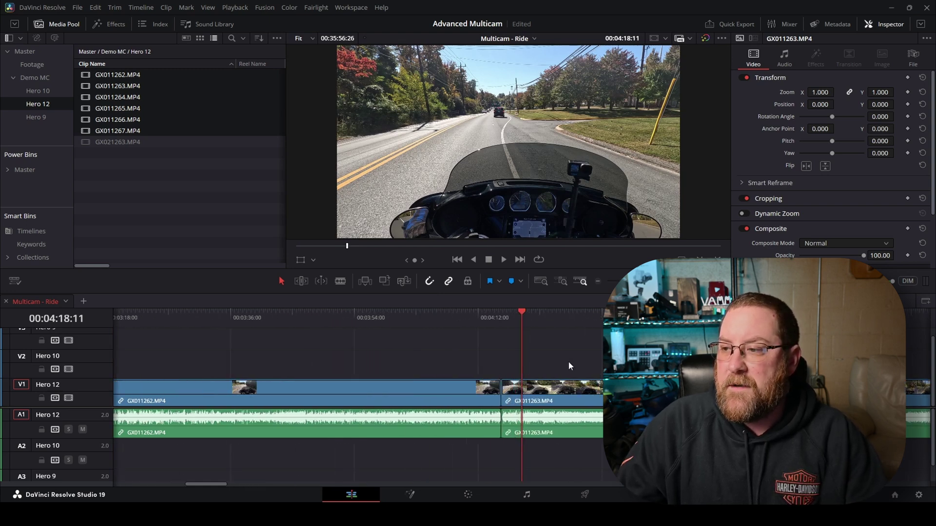
left_click(546, 400)
left_click_drag(530, 394, 551, 394)
scroll(565, 373, "down", 6)
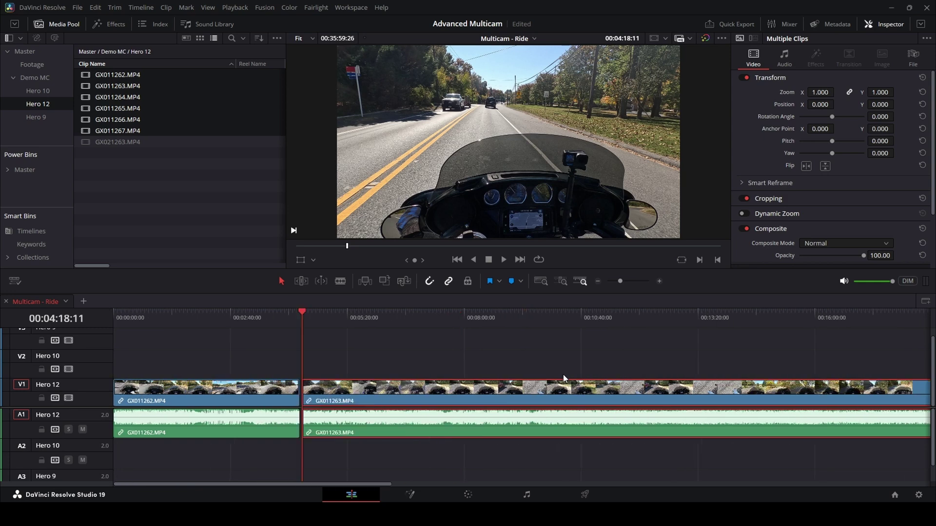
scroll(559, 376, "up", 1)
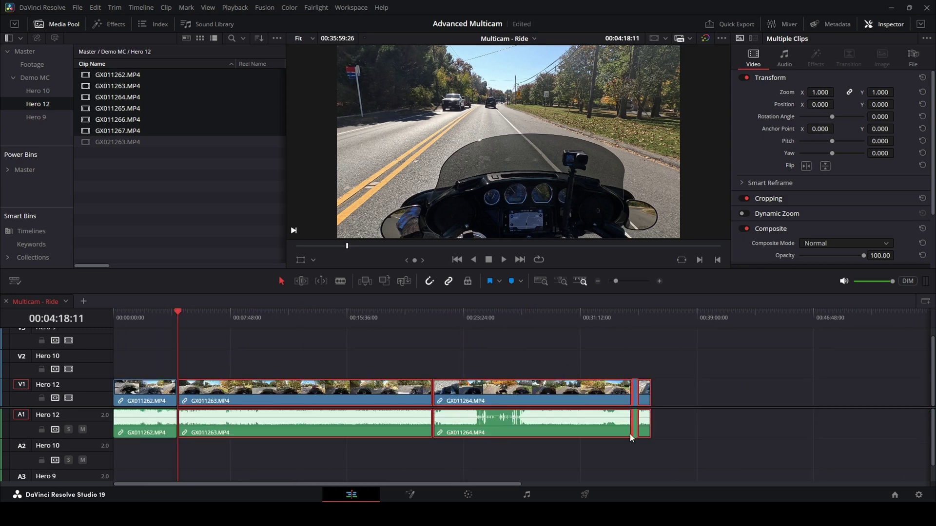
scroll(281, 385, "up", 5)
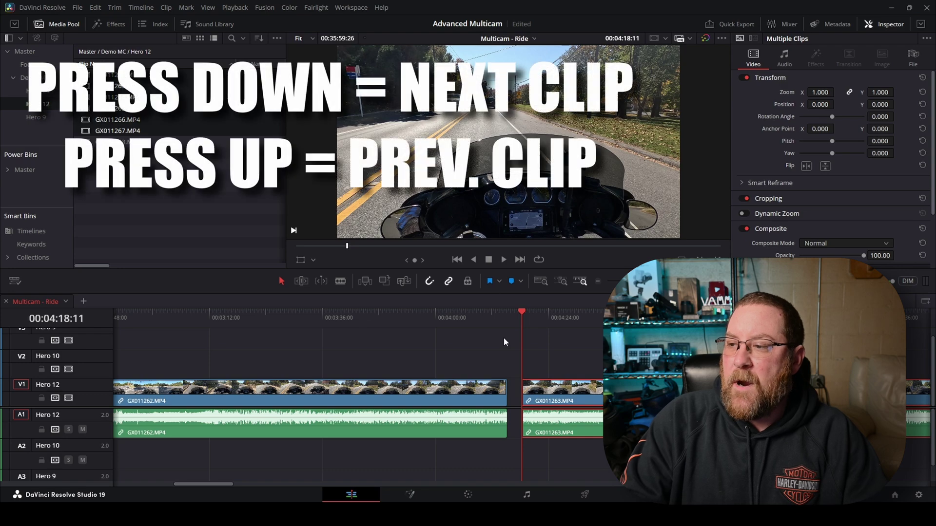
Trim GX011264's start to the playhead, stepping edit points with Up/Down arrows
key("Down")
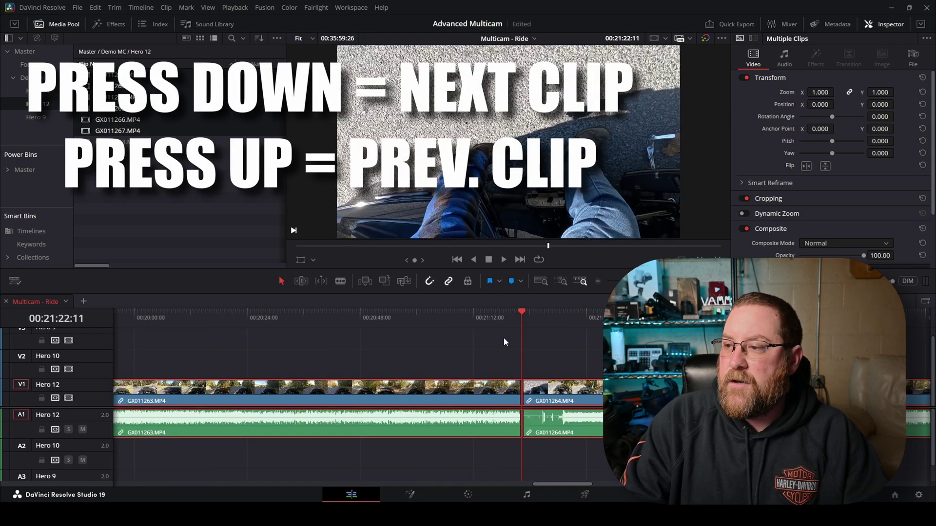
key("shift+Right")
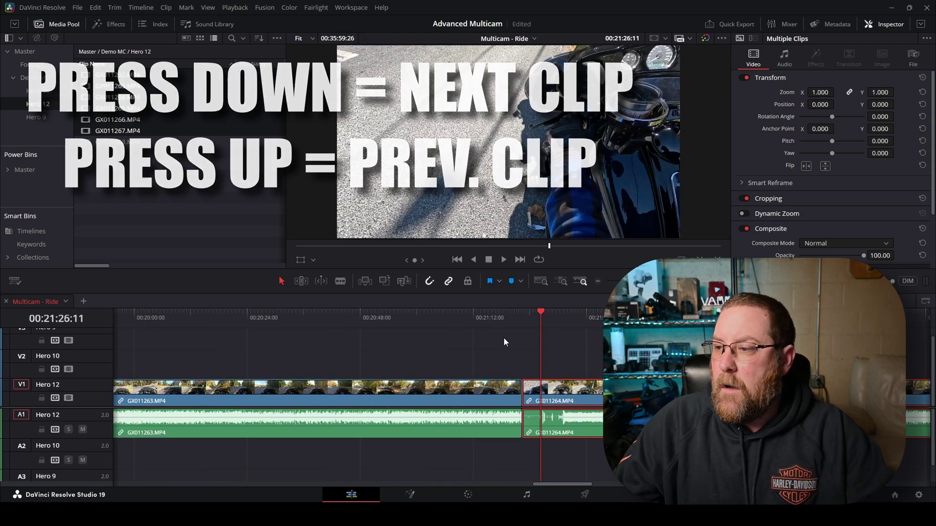
left_click(568, 379)
key("shift+[")
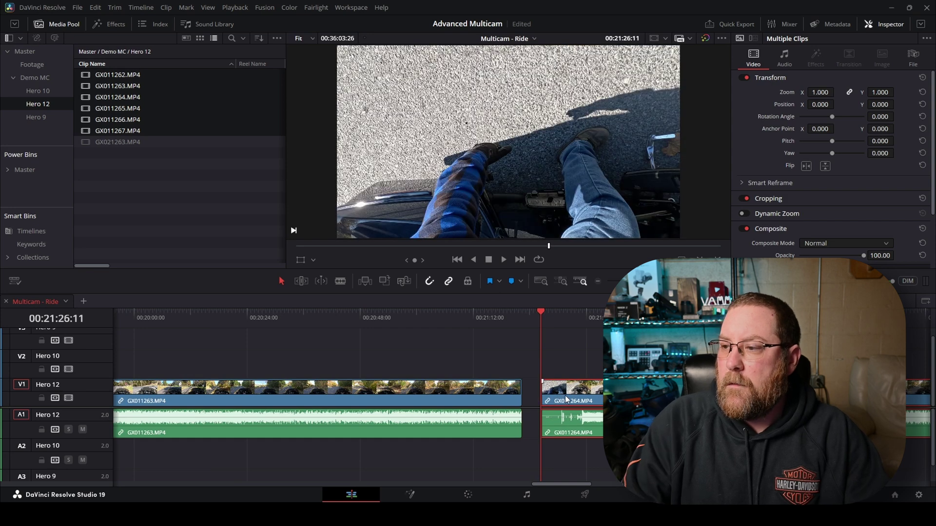
key("Up")
key("shift+Right")
key("shift+Right")
key("shift+Right")
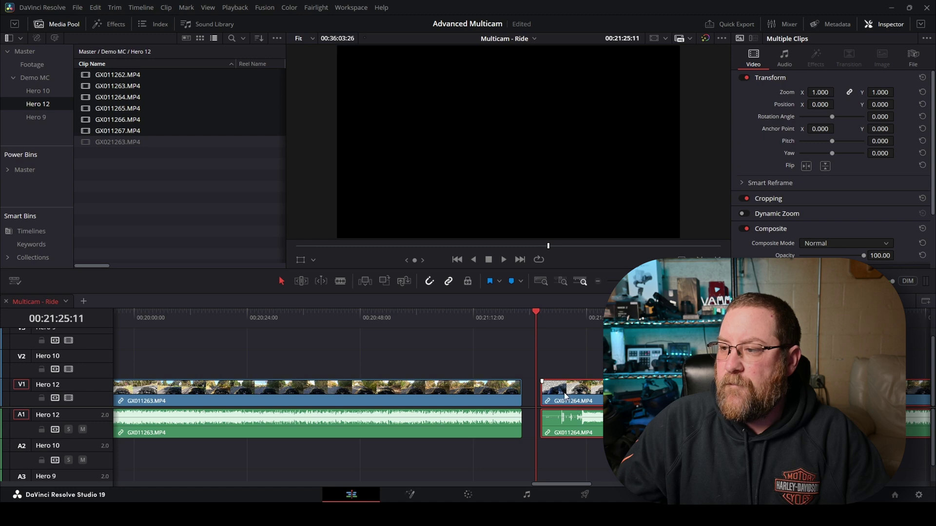
key("shift+[")
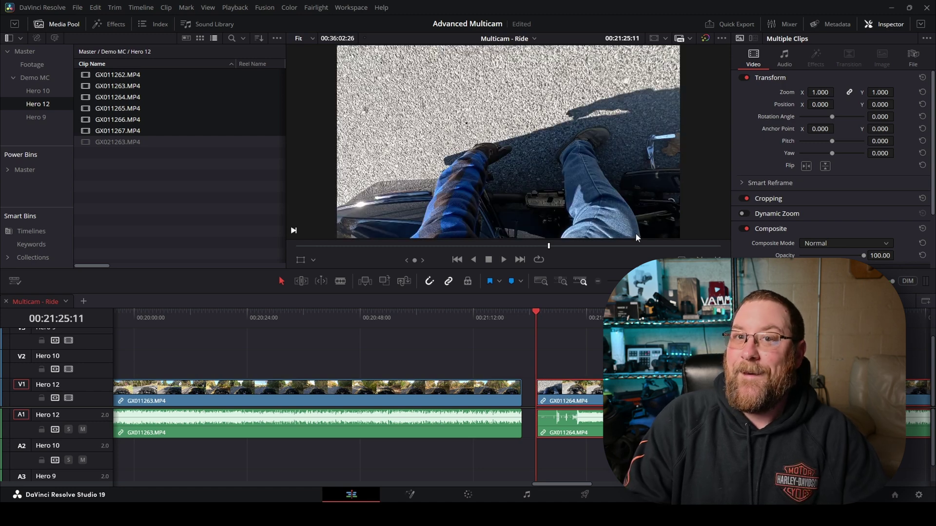
key("Down")
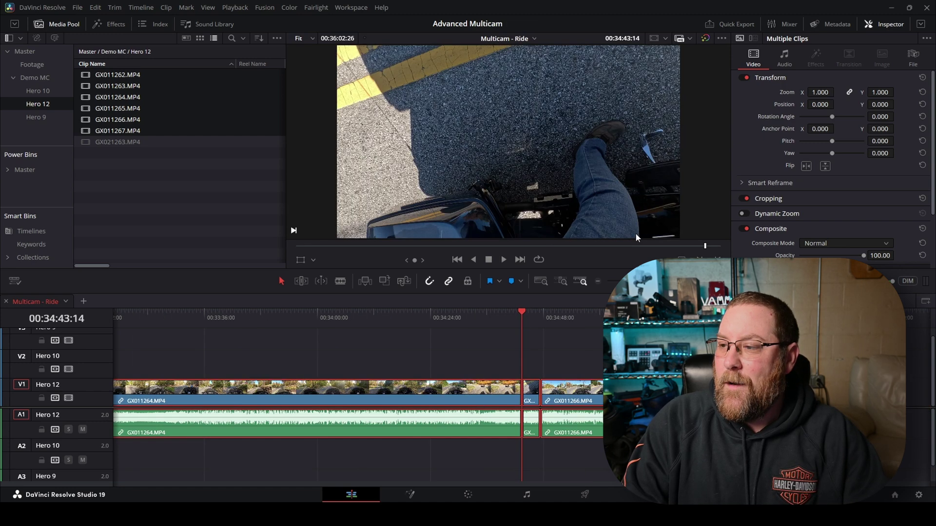
key("shift+Right")
key("shift+Right")
key("shift+Right")
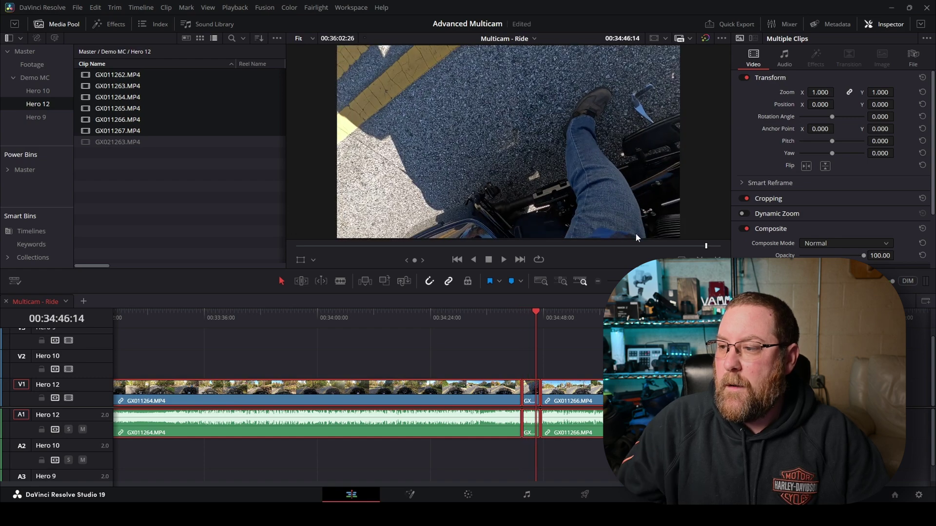
Shift GX011266 and GX011267 each about 3 seconds later, leaving gaps
left_click_drag(560, 392, 575, 392)
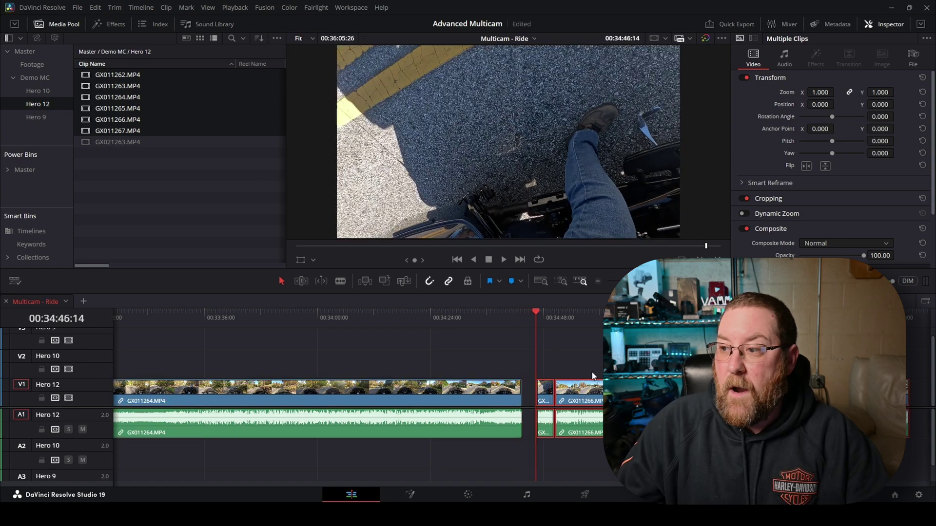
key("Down")
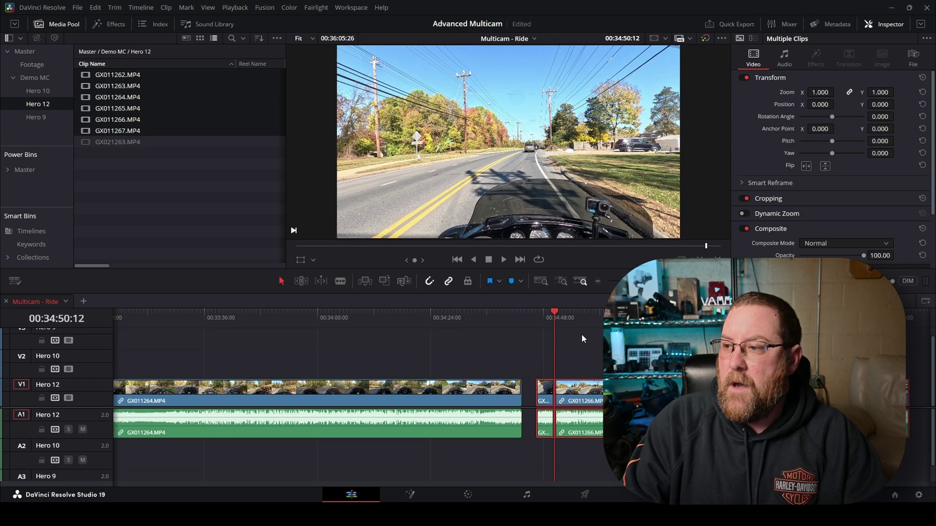
key("shift+Right")
key("shift+Right")
key("shift+Right")
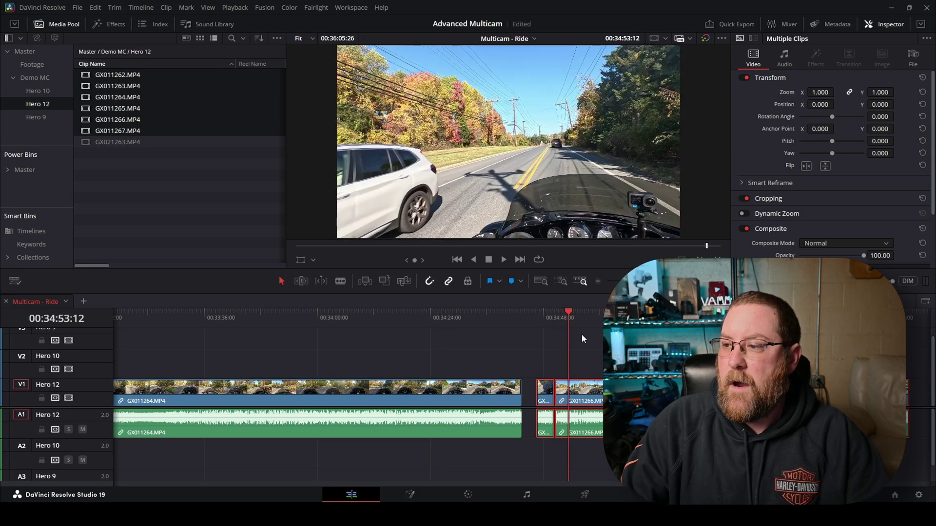
left_click_drag(599, 391, 612, 391)
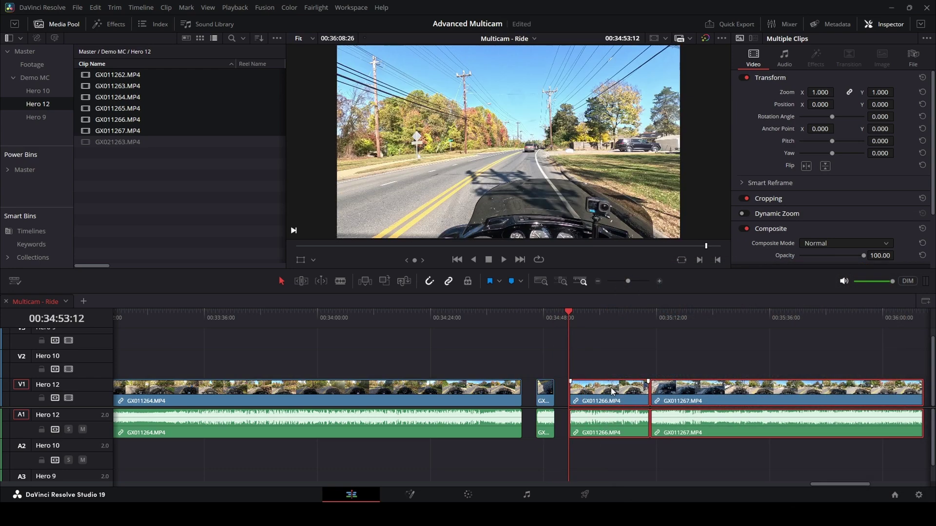
key("Down")
key("shift+Right")
key("shift+Right")
key("shift+Right")
left_click_drag(695, 395, 706, 394)
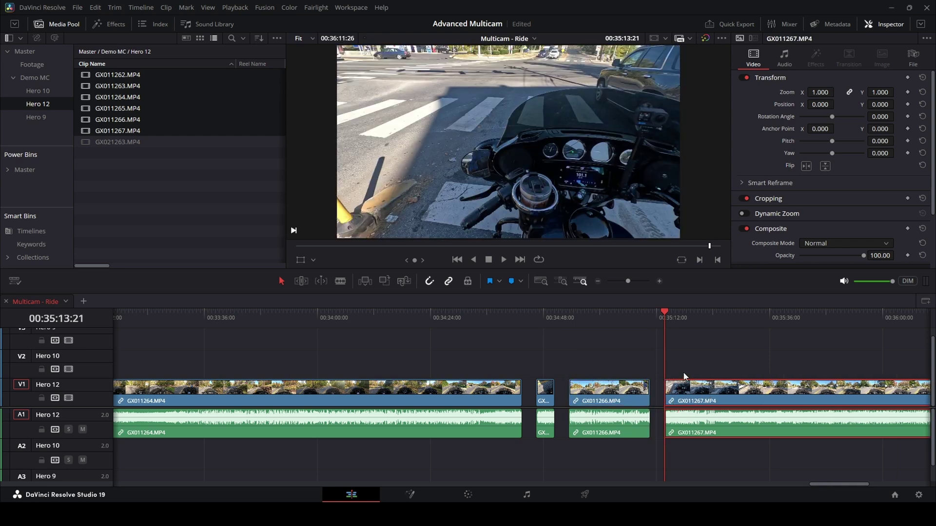
Overwrite GX021263 onto the timeline at 00:21:22:11, after GX011263, then zoom out
left_click(104, 142)
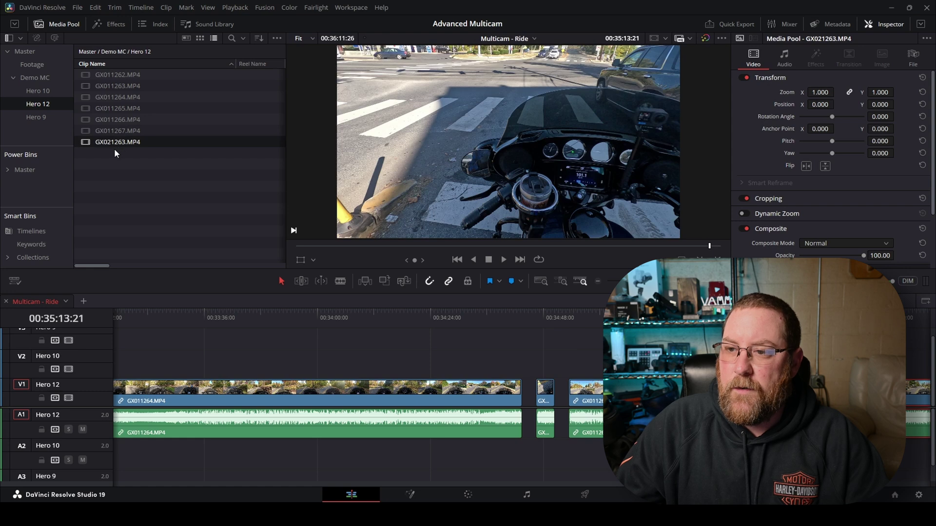
left_click(178, 345)
scroll(197, 352, "up", 15)
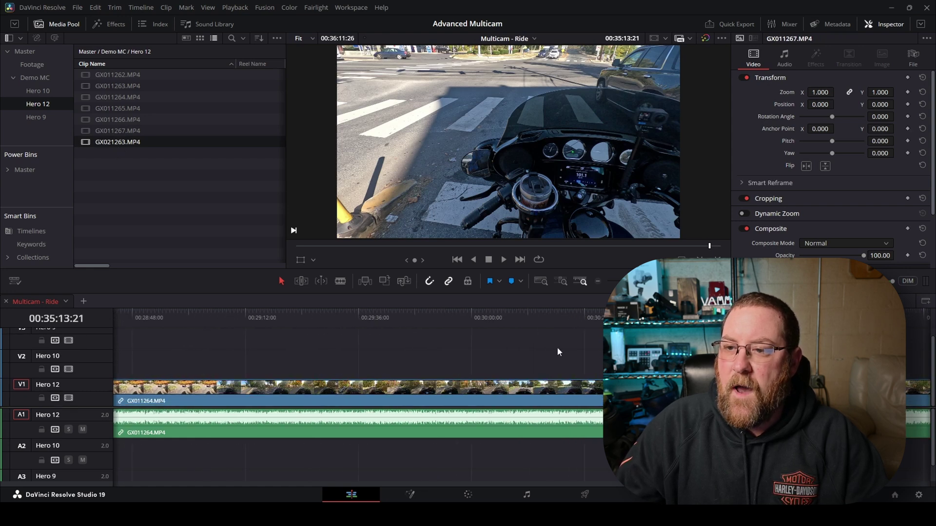
scroll(463, 349, "up", 15)
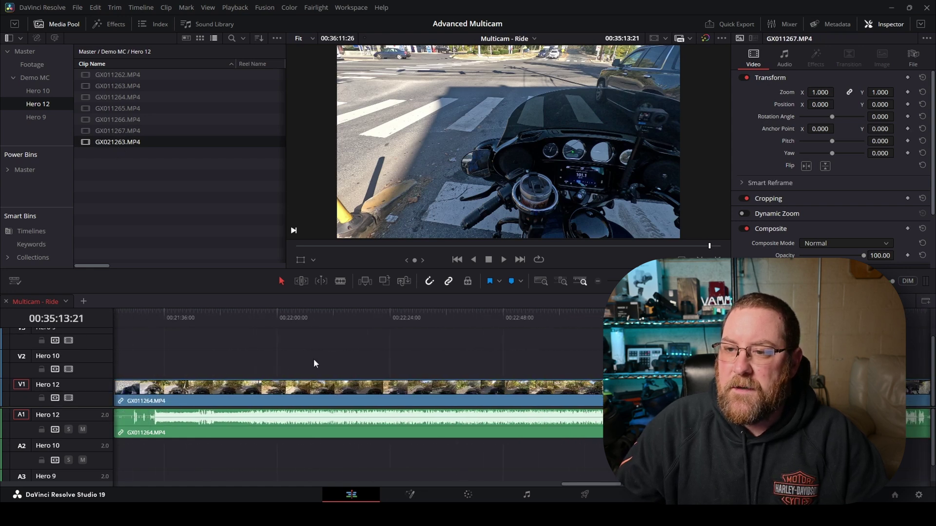
left_click(546, 246)
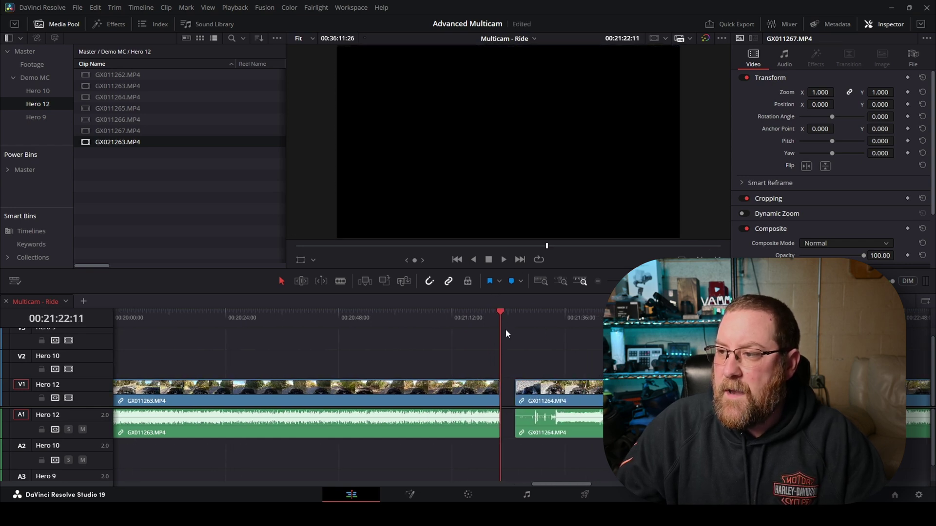
left_click(587, 341)
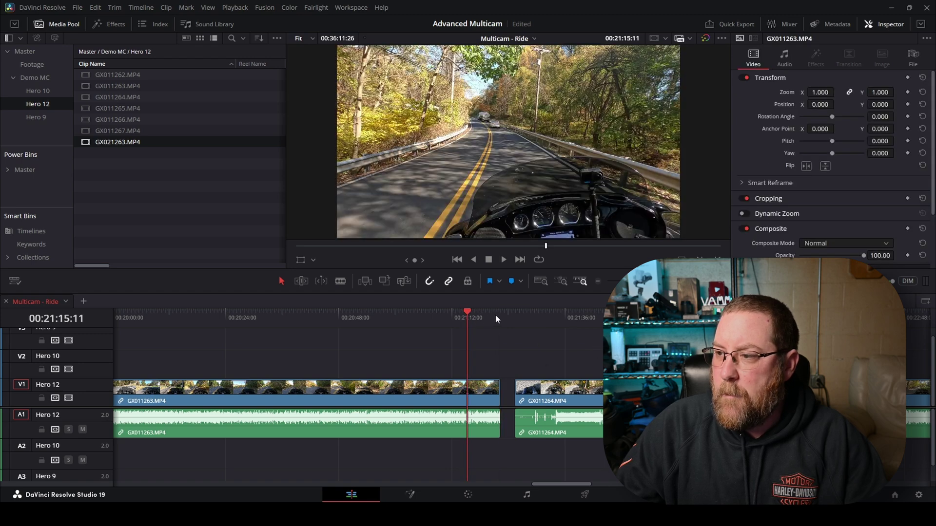
left_click(500, 312)
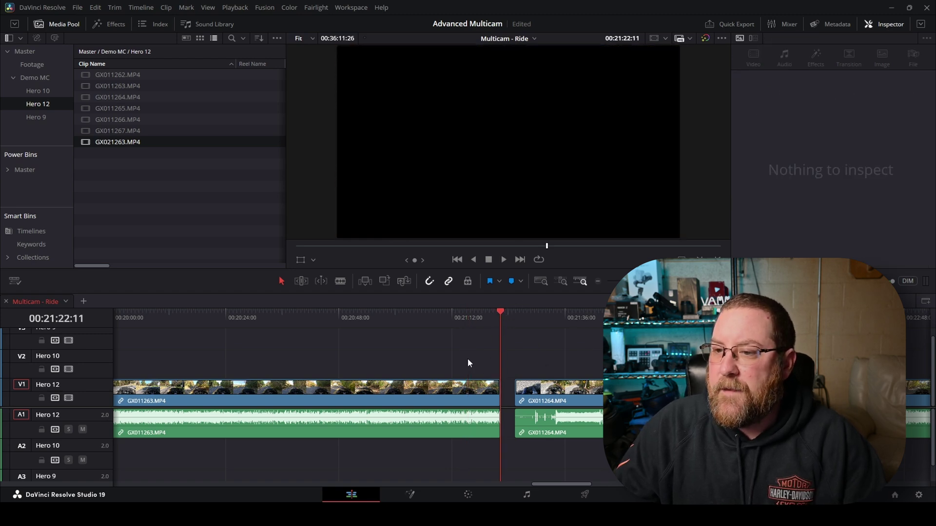
left_click(111, 143)
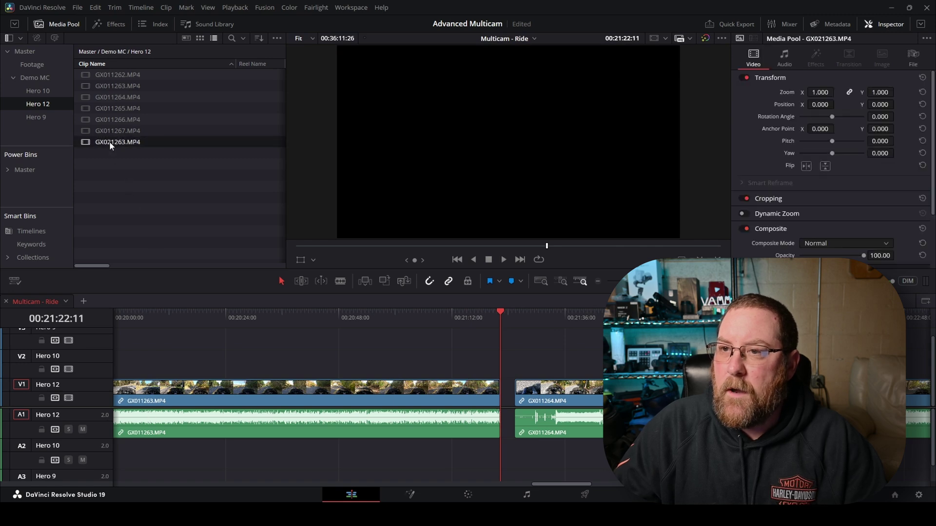
left_click(365, 282)
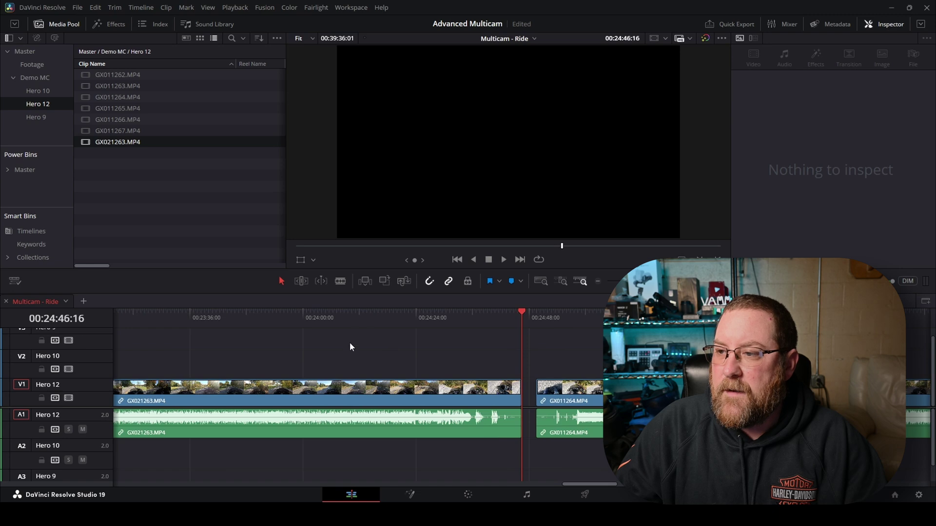
key("ctrl+minus")
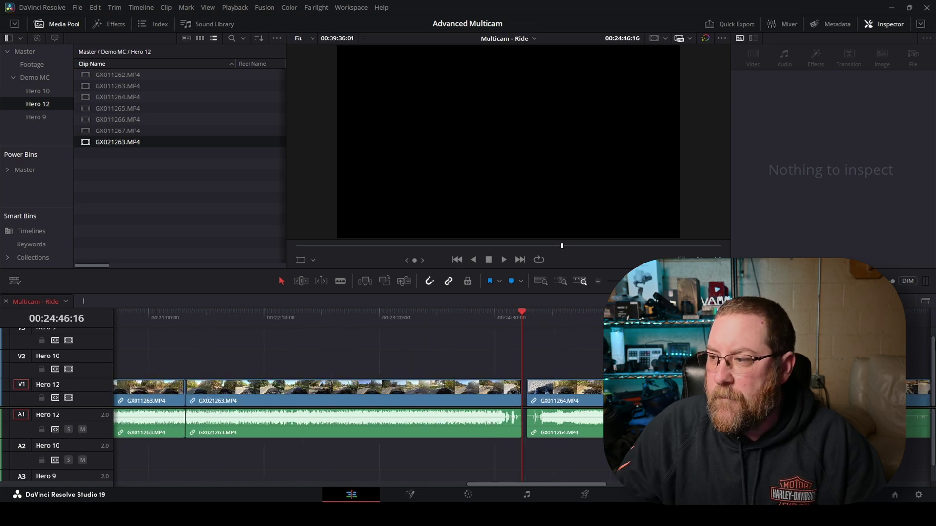
key("ctrl+minus")
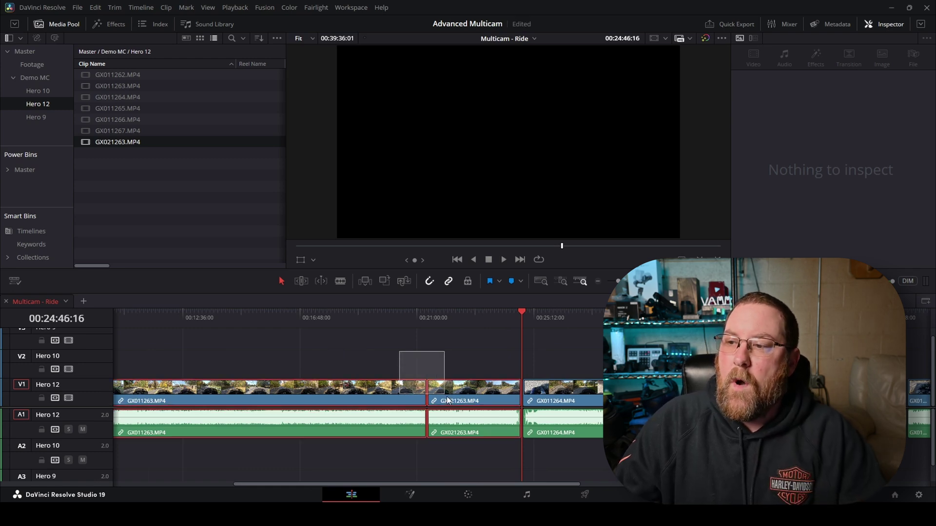
Nest GX011263 and GX021263 into compound clip 'Hero 12 - 263' and fit the timeline view
left_click_drag(446, 397, 449, 396)
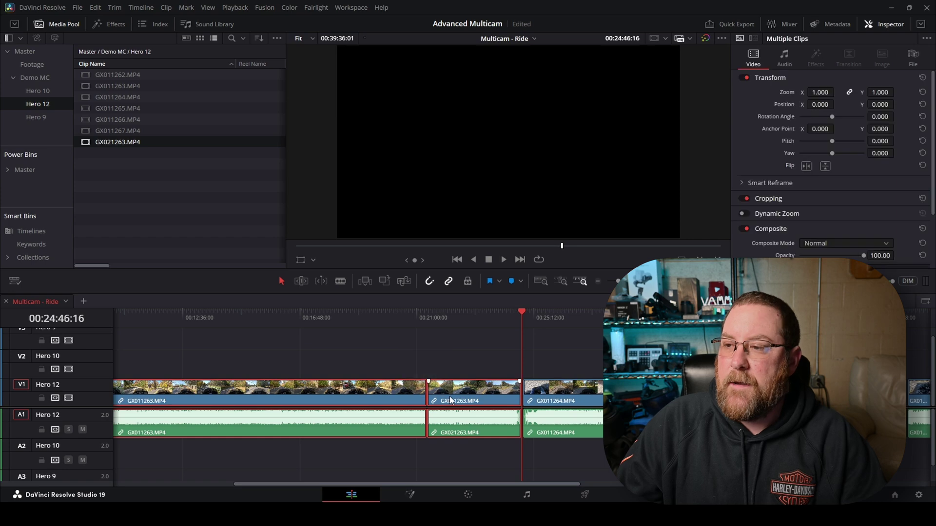
right_click(385, 393)
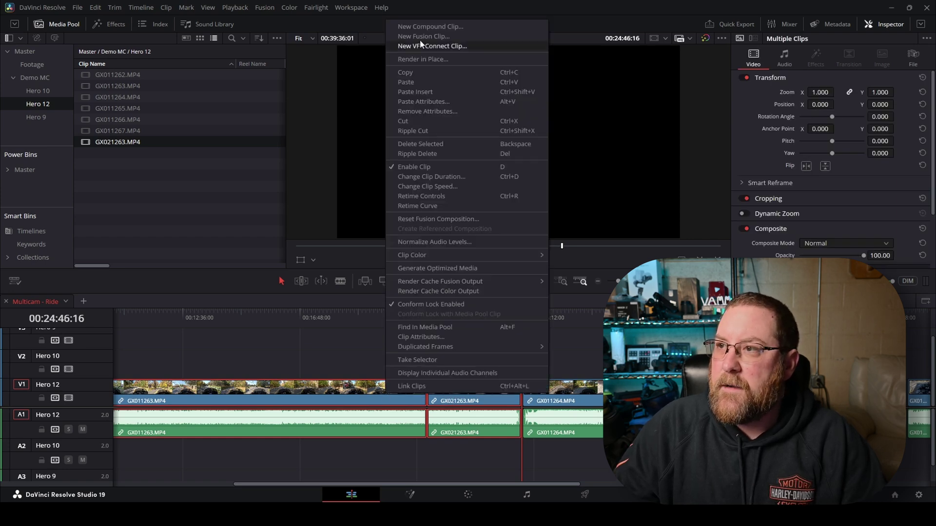
left_click(421, 27)
type("Hero 12 - 263")
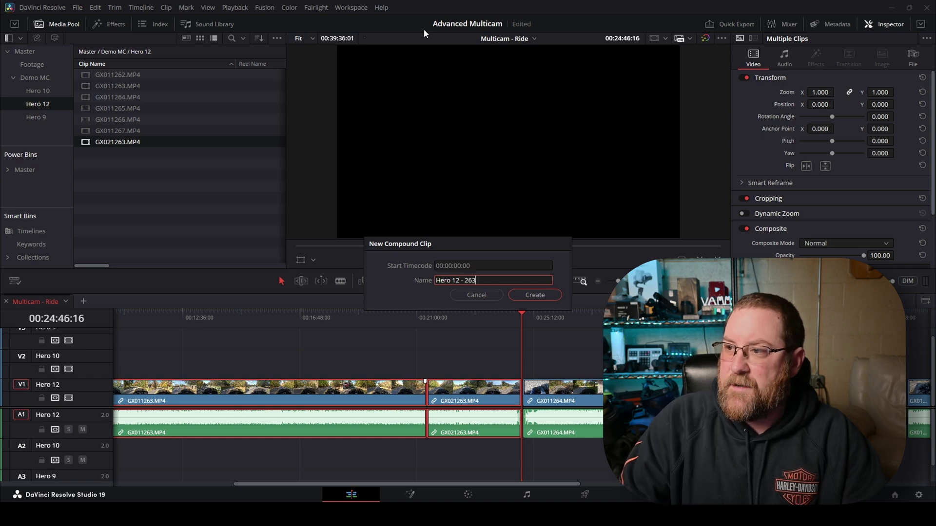
key("Return")
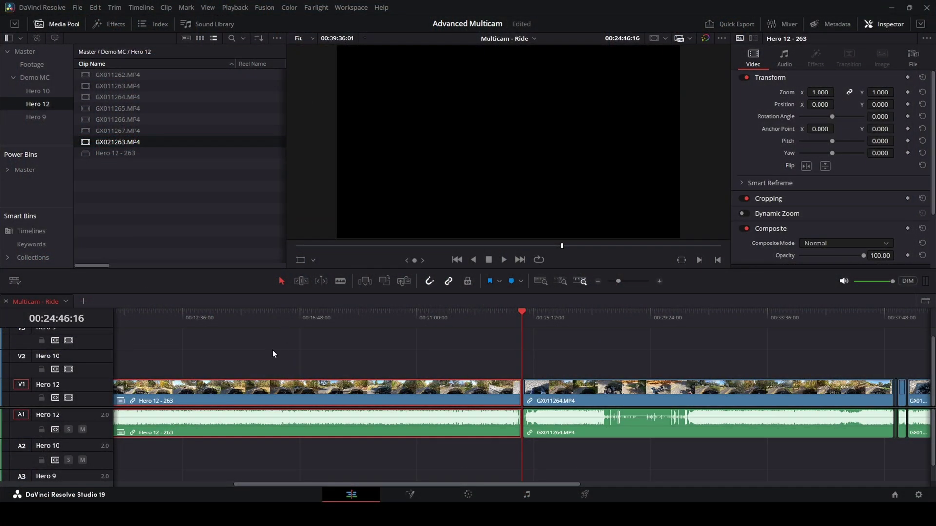
key("shift+z")
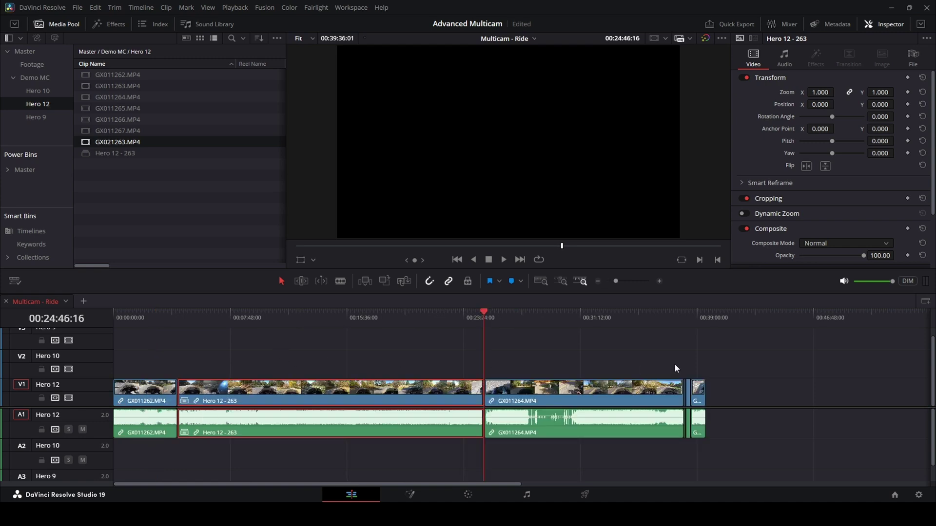
left_click(705, 318)
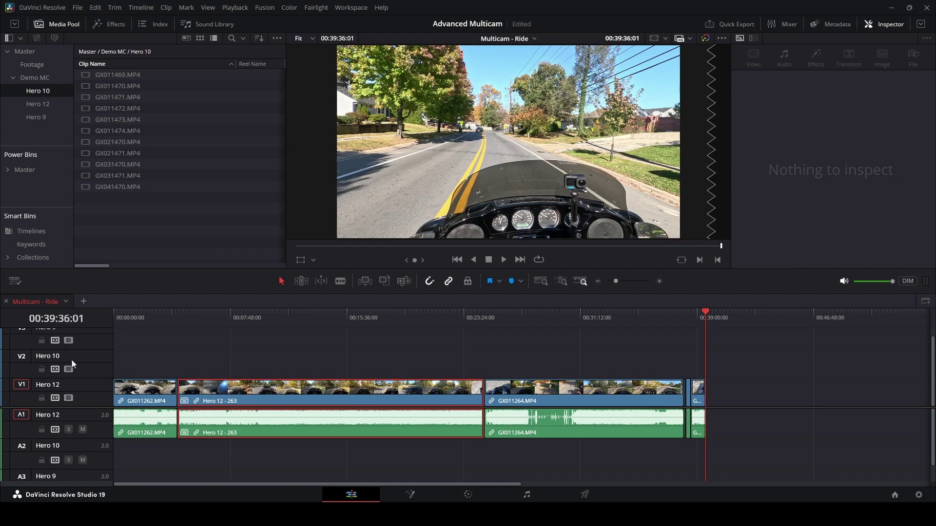
Drop the six Hero 10 clips GX011469–GX011474 after the last clip on V1
left_click(129, 77)
left_click(116, 129, "shift")
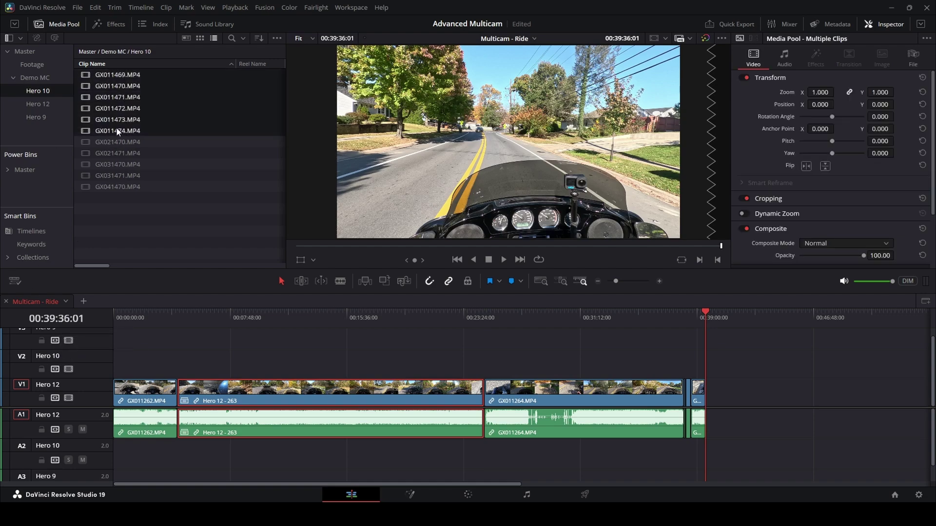
left_click_drag(113, 77, 749, 375)
scroll(525, 353, "right", 10)
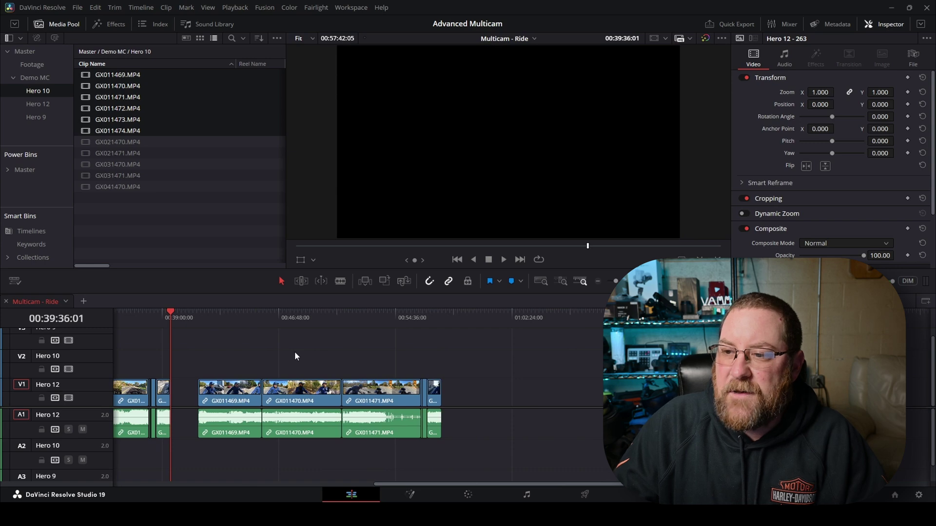
Push the clips after GX011469 a few seconds later and play back to check the cut
left_click(262, 320)
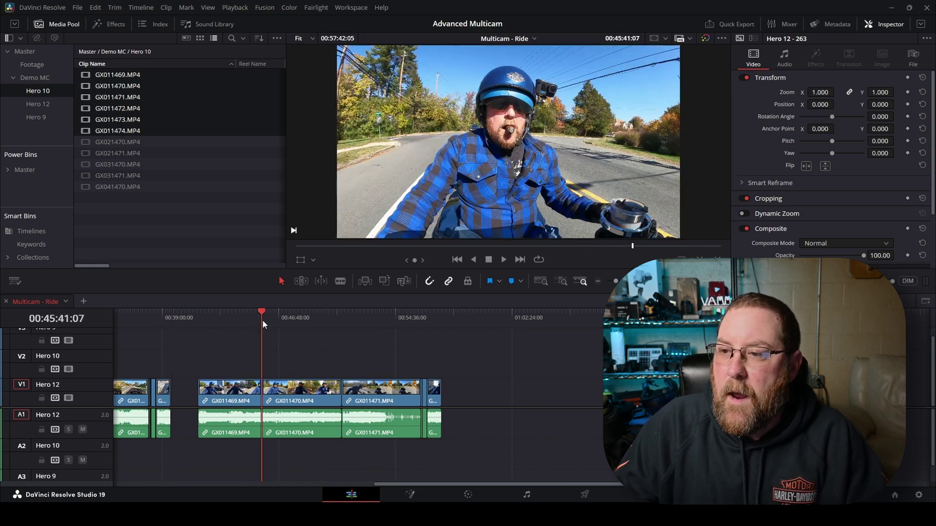
scroll(302, 368, "up", 5)
key("shift+Right")
key("shift+Right")
key("shift+Right")
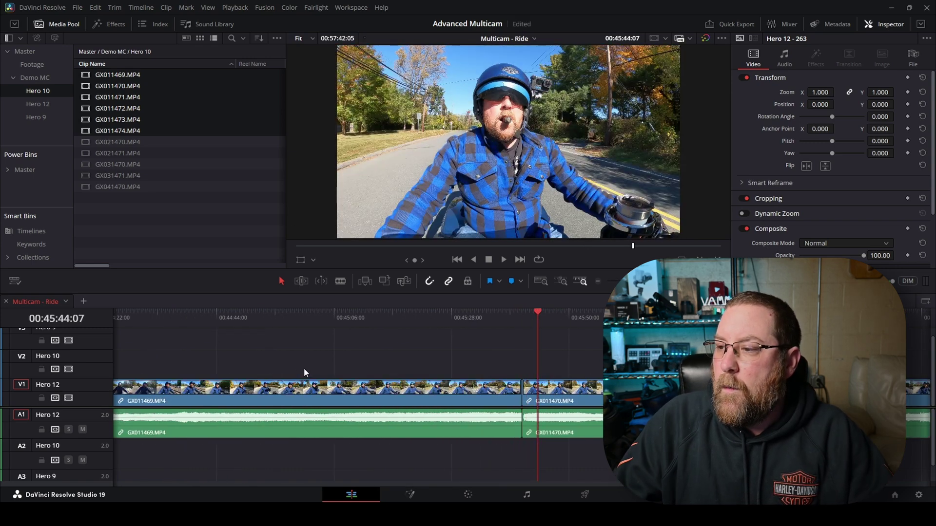
key("shift+v")
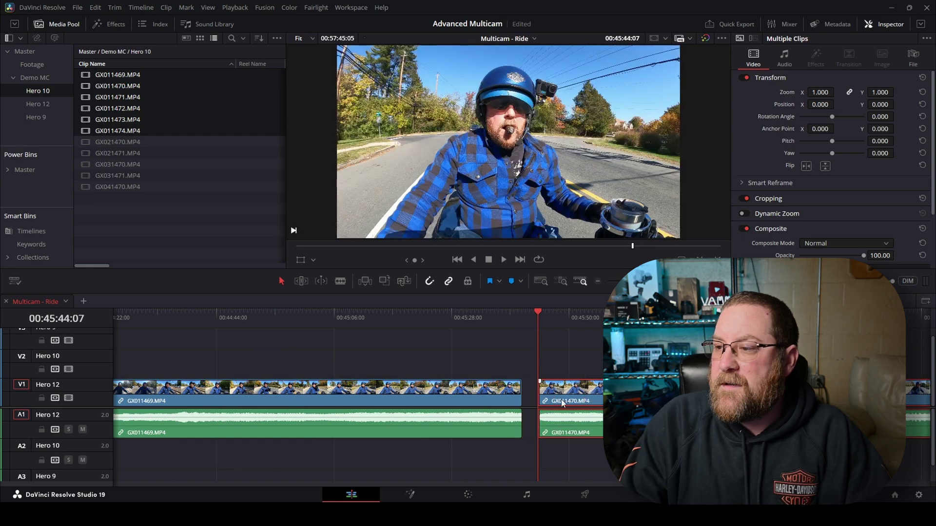
key("Down")
key("Down")
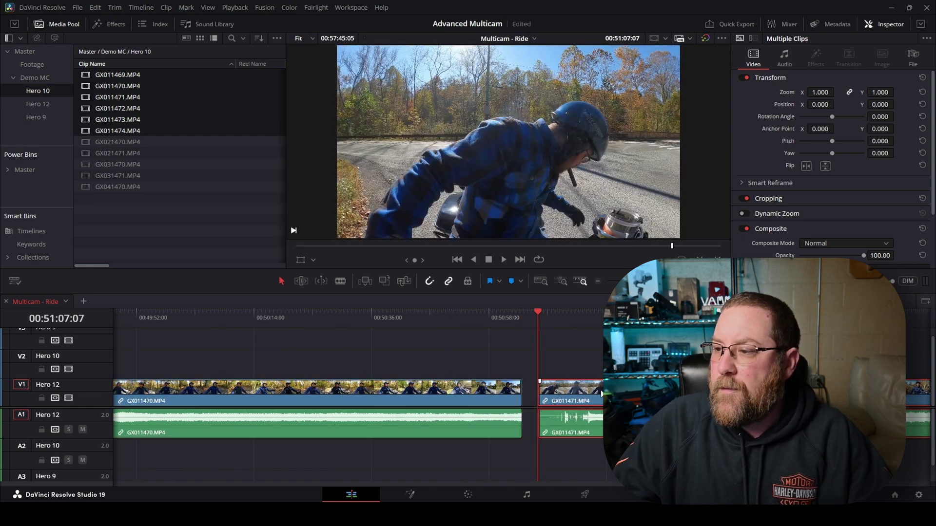
key("shift+Right")
key("shift+Right")
key("shift+Right")
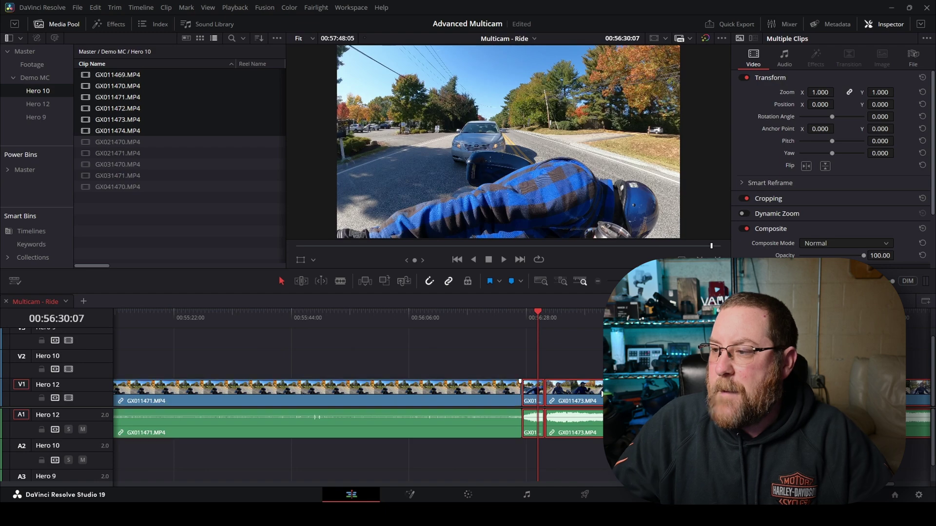
left_click_drag(602, 394, 618, 394)
key("space")
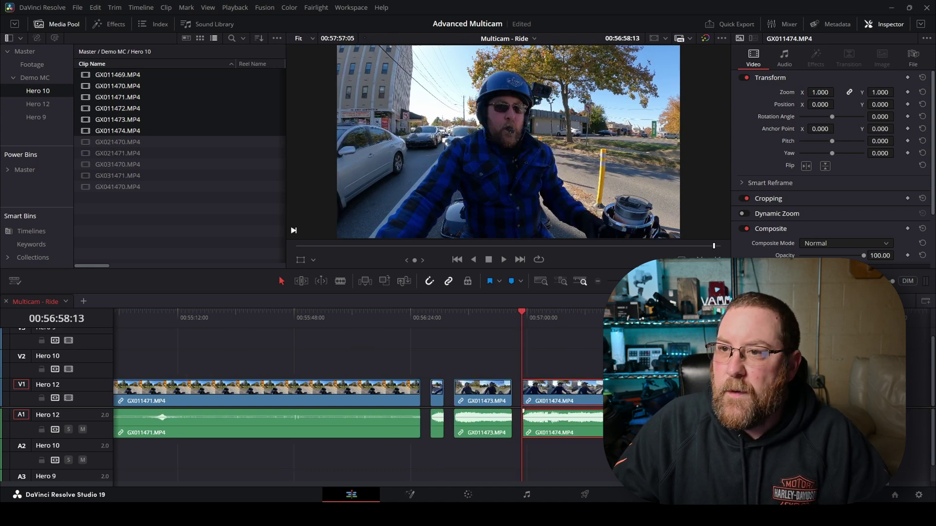
Insert GX021470, GX031470 and GX041470 at the end of GX011470
left_click(125, 142)
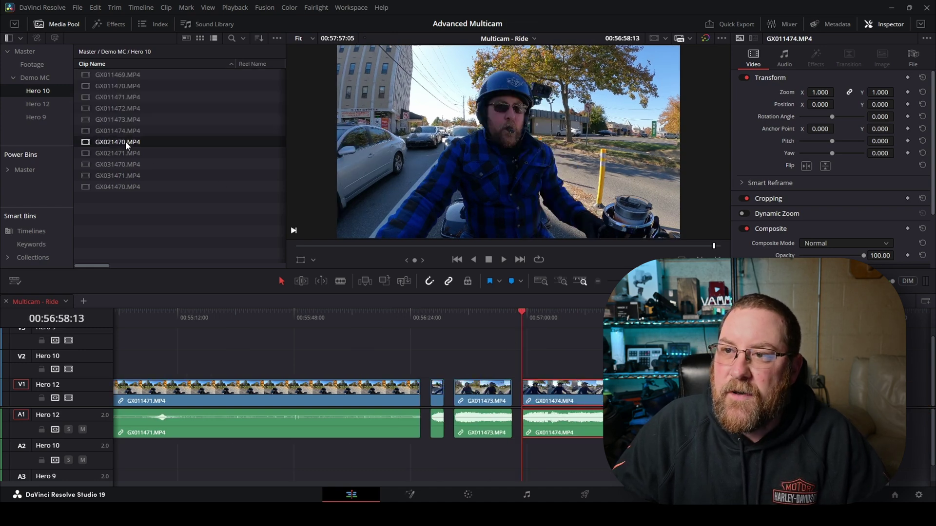
left_click(118, 164, "ctrl")
left_click(122, 177, "ctrl")
left_click(123, 187, "ctrl")
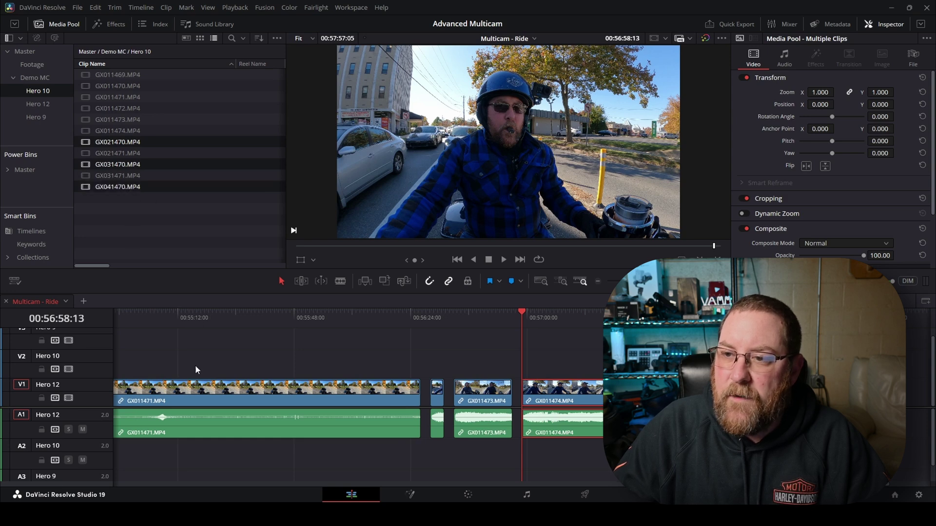
scroll(195, 364, "left", 10)
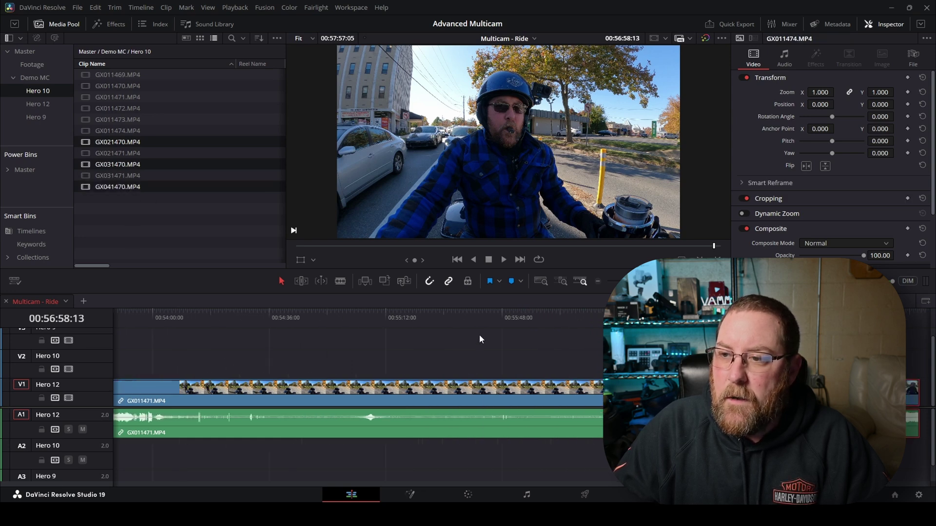
left_click(221, 316)
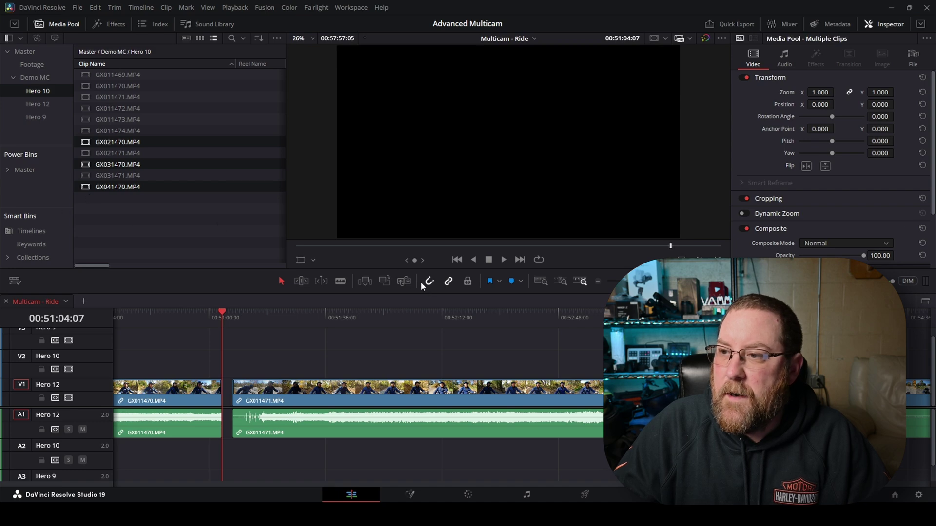
left_click(365, 282)
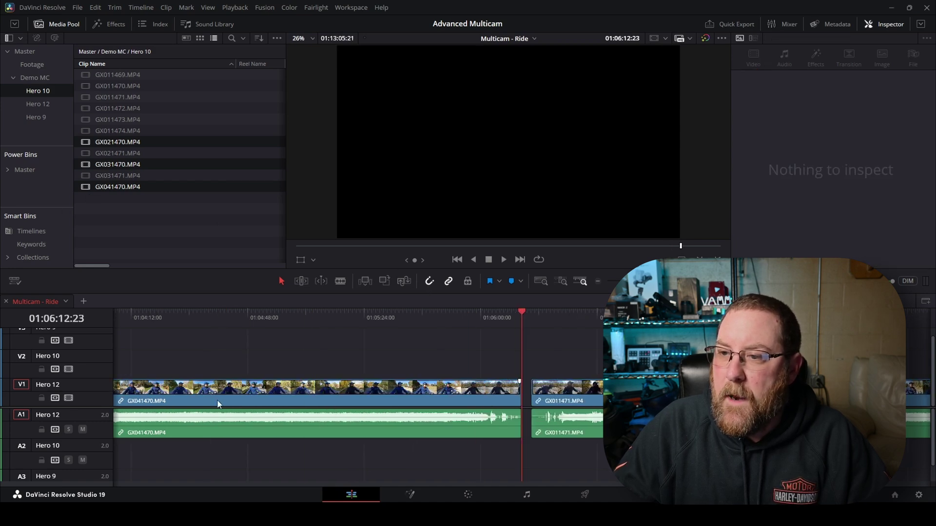
scroll(218, 385, "down", 6)
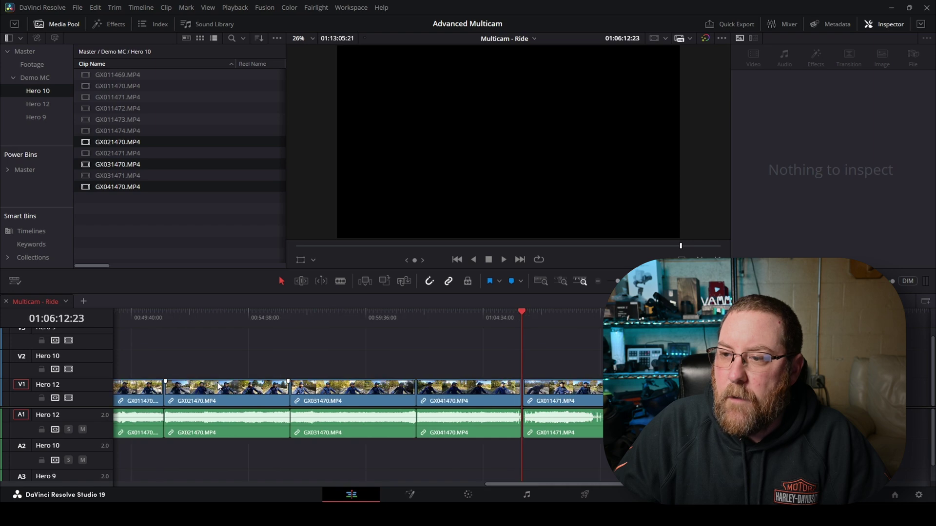
scroll(218, 386, "left", 3)
Marquee-select GX011470 through GX041470 and nest them as compound clip 'Hero 10 - 470'
left_click_drag(165, 355, 491, 390)
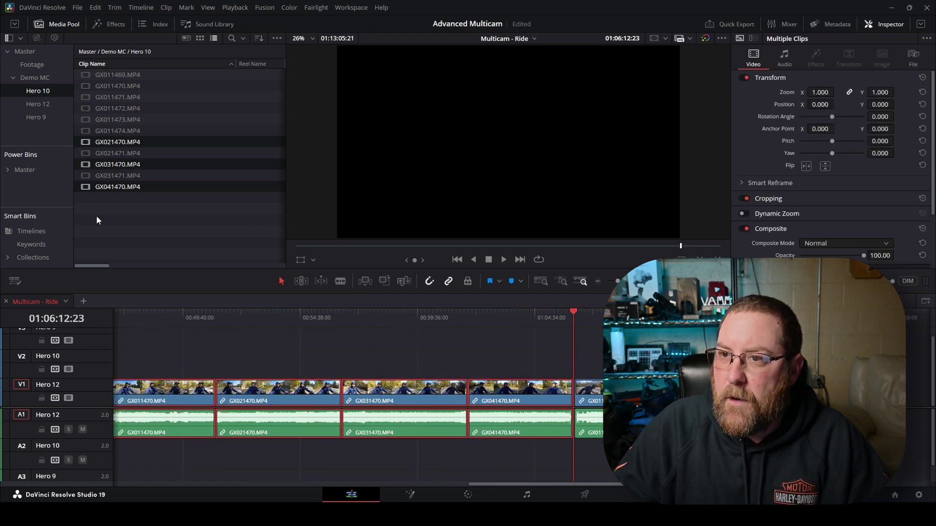
right_click(200, 397)
left_click(249, 29)
type("H")
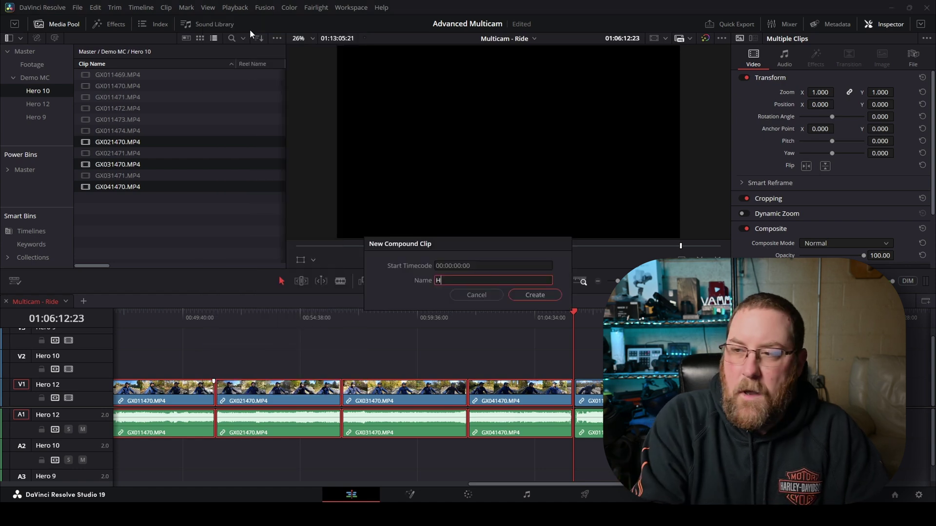
type("ero 10 - 470")
key("Return")
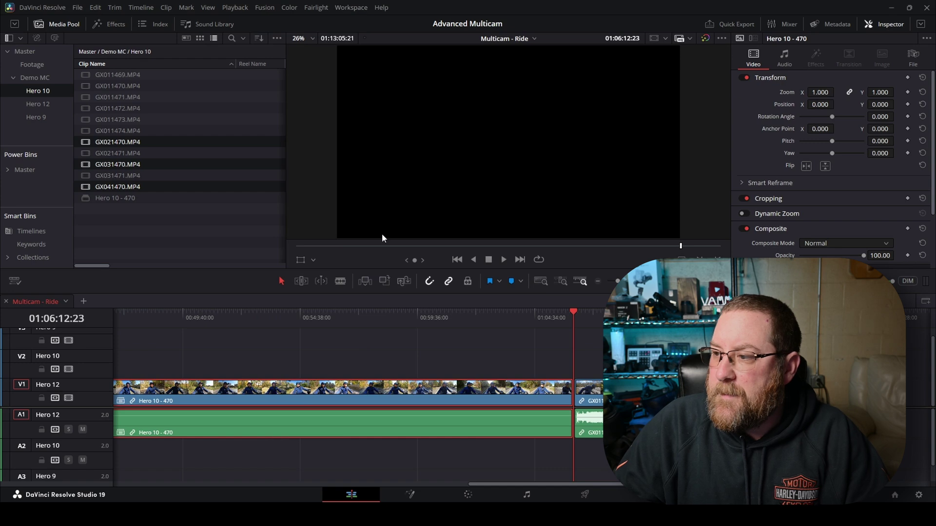
Insert GX021471 and GX031471 from the bin right after the end of GX011471
left_click(124, 155)
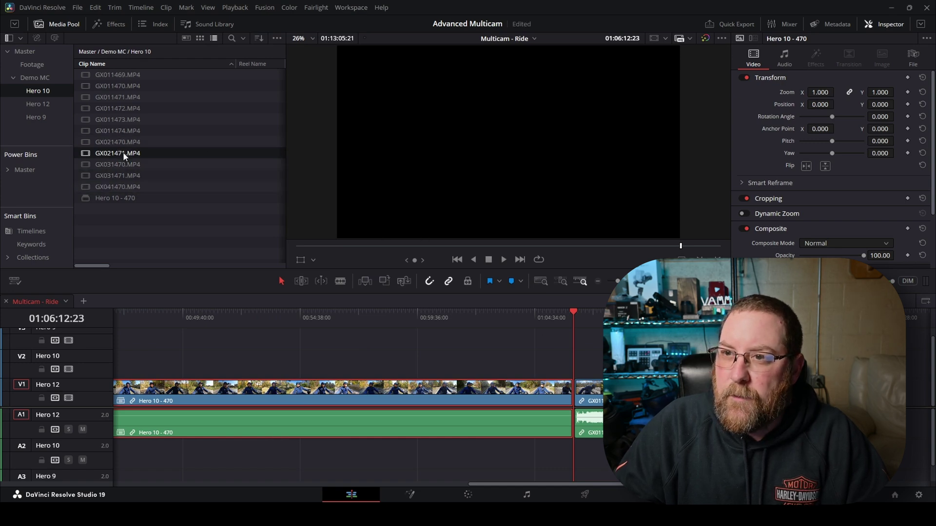
scroll(555, 329, "right", 5)
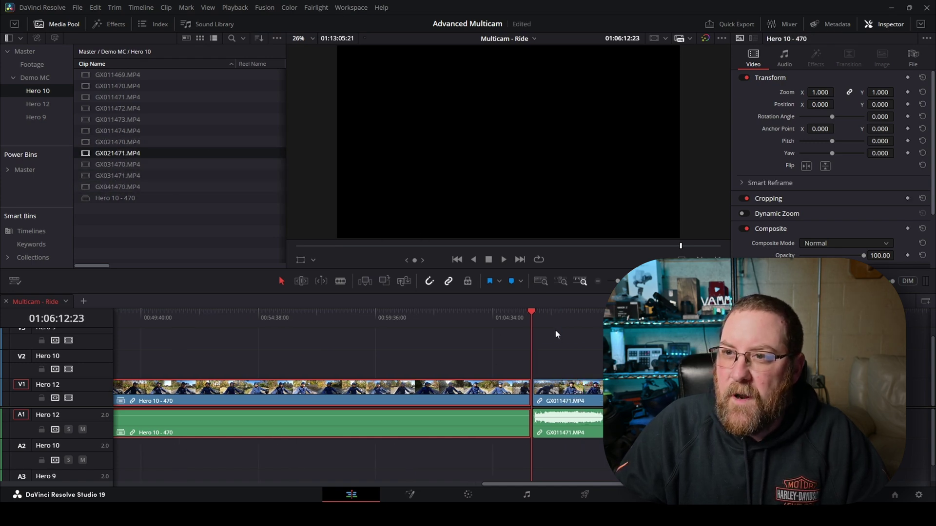
left_click_drag(365, 318, 379, 338)
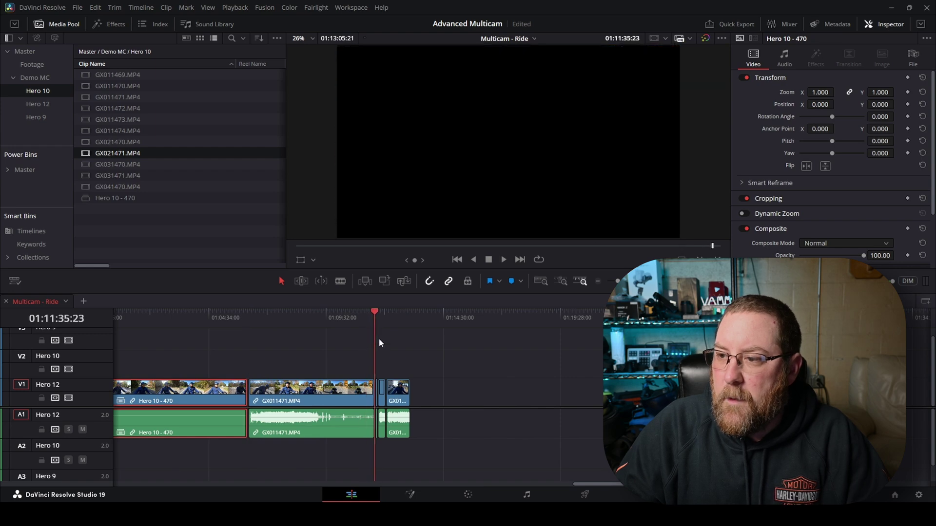
scroll(385, 341, "up", 5)
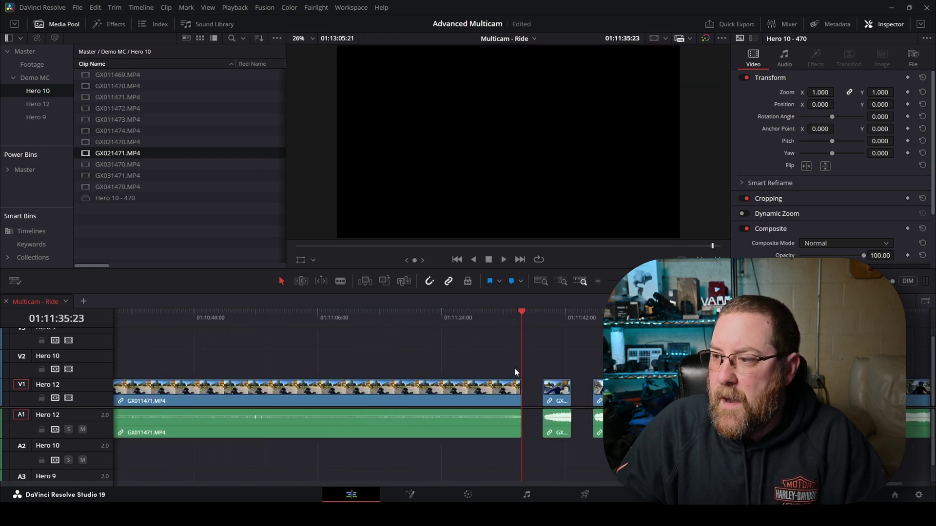
left_click(118, 166)
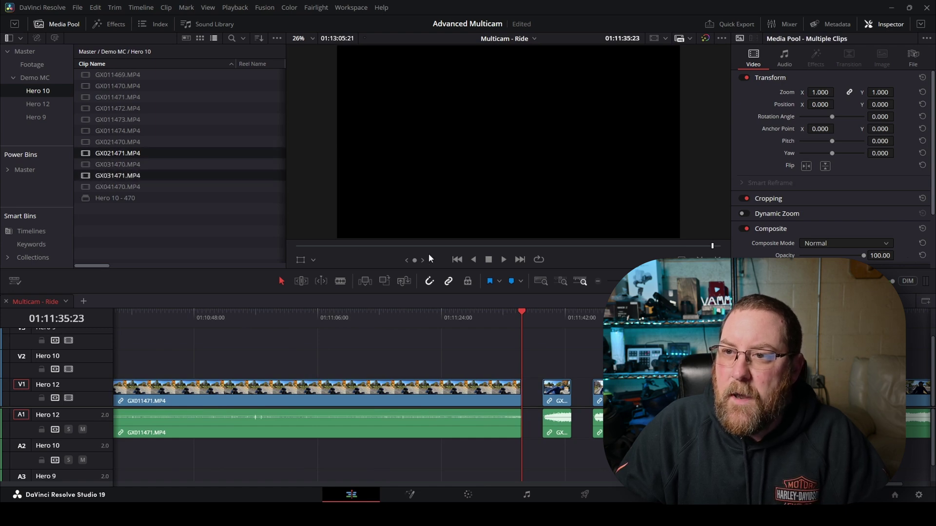
left_click(365, 282)
Combine GX011471, GX021471 and GX031471 into a compound clip named 'Hero 10 - 471'
scroll(344, 391, "down", 6)
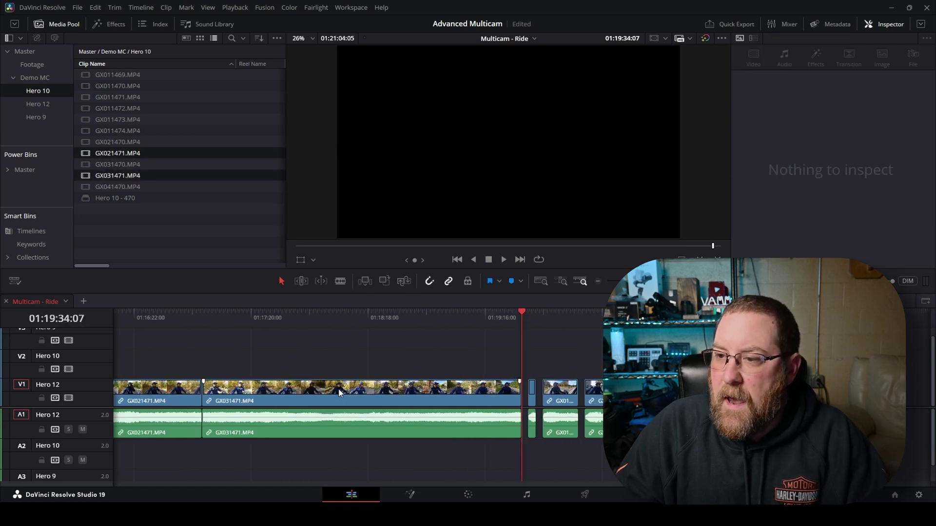
scroll(393, 337, "left", 3)
left_click_drag(310, 375, 531, 392)
right_click(530, 392)
left_click(580, 25)
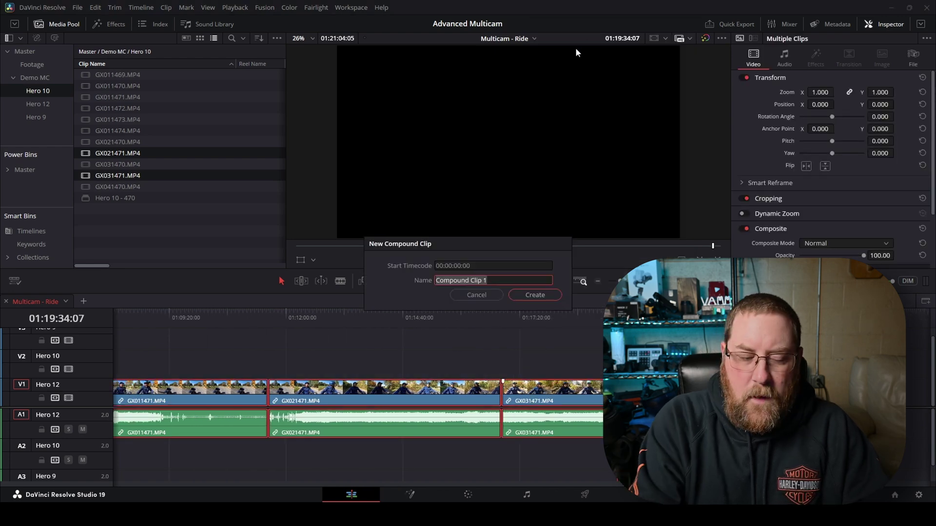
type("Hero 10 -")
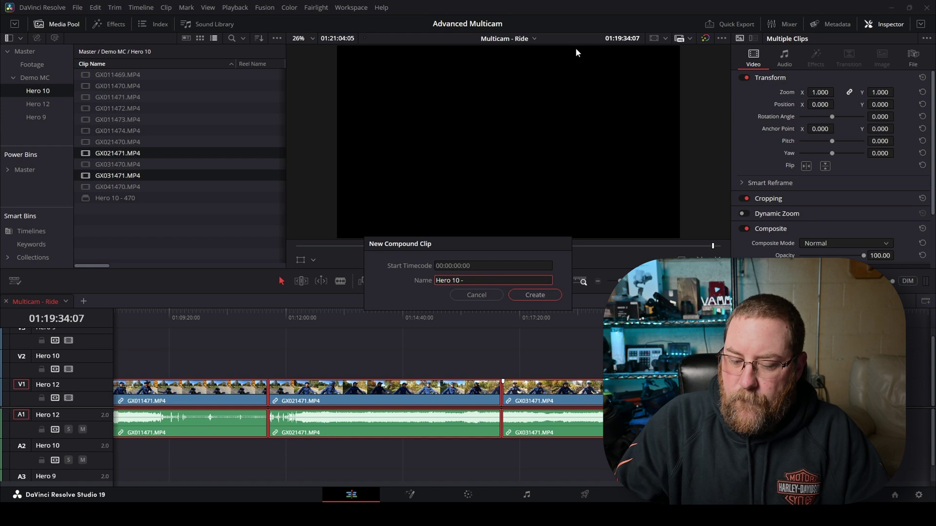
type(" 471")
key("Return")
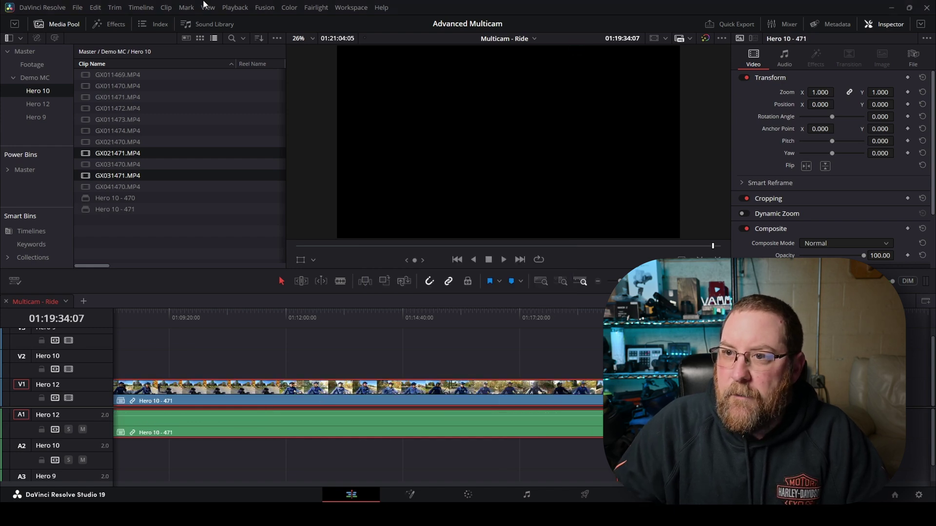
Move the Hero 10 clips from V1/A1 up to V2/A2 at the start of the timeline
key("ctrl+z")
scroll(344, 360, "down", 5)
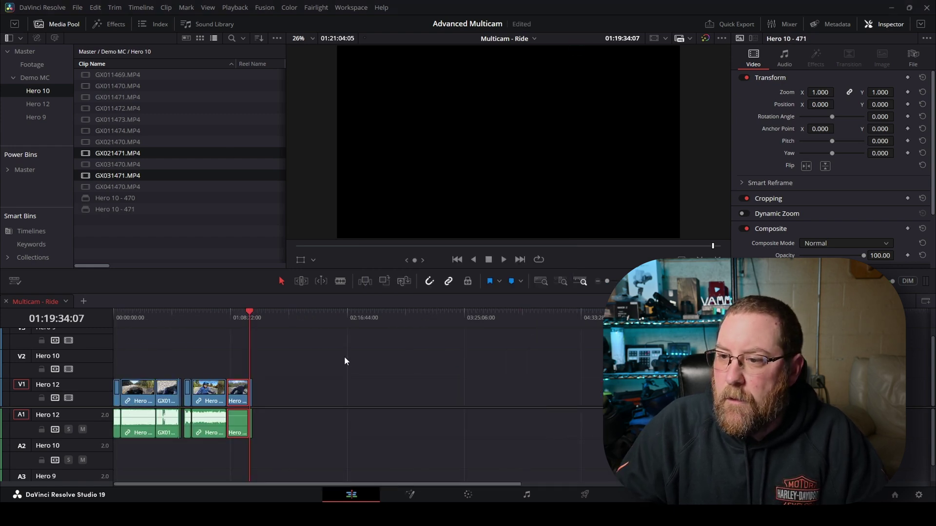
scroll(229, 359, "up", 5)
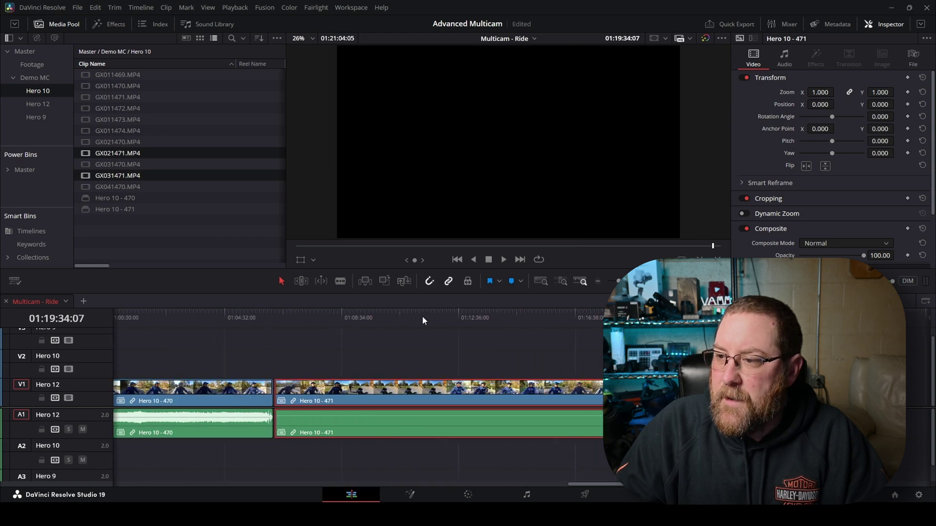
scroll(604, 328, "down", 3)
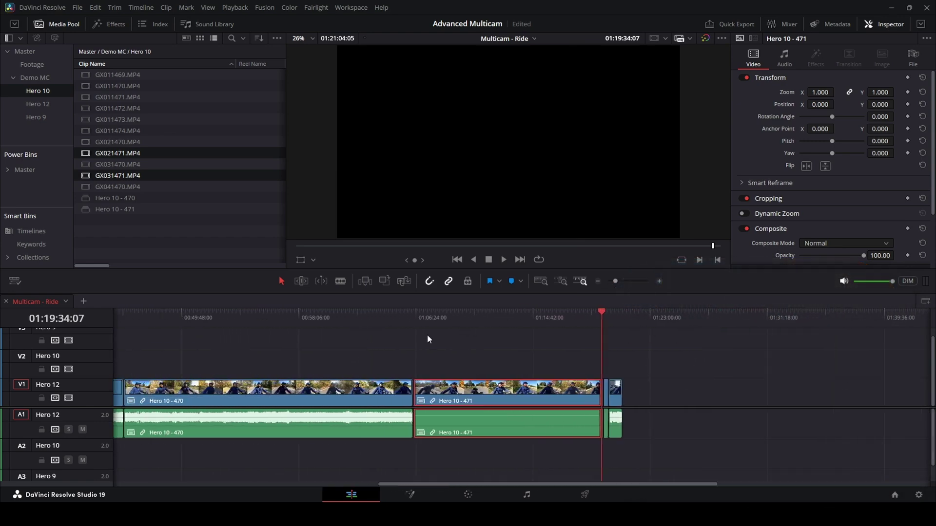
left_click_drag(229, 361, 790, 396)
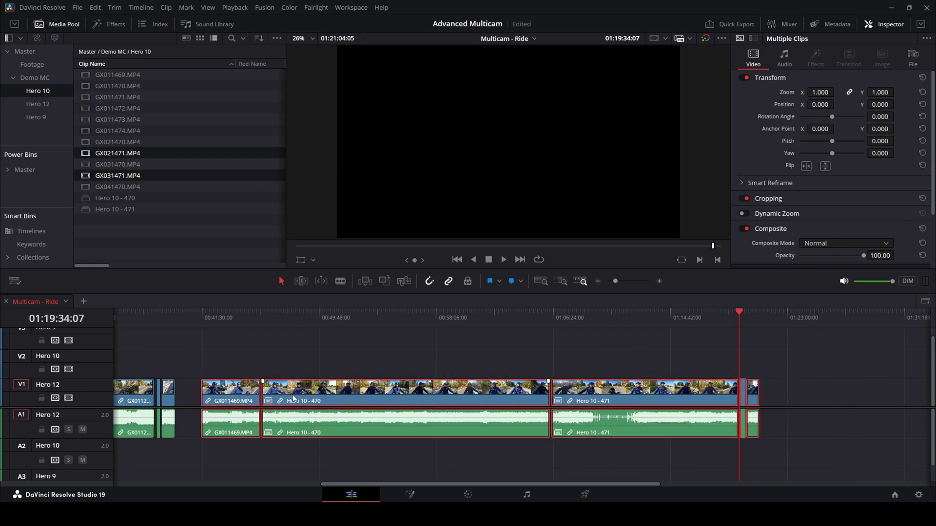
left_click_drag(215, 393, 217, 375)
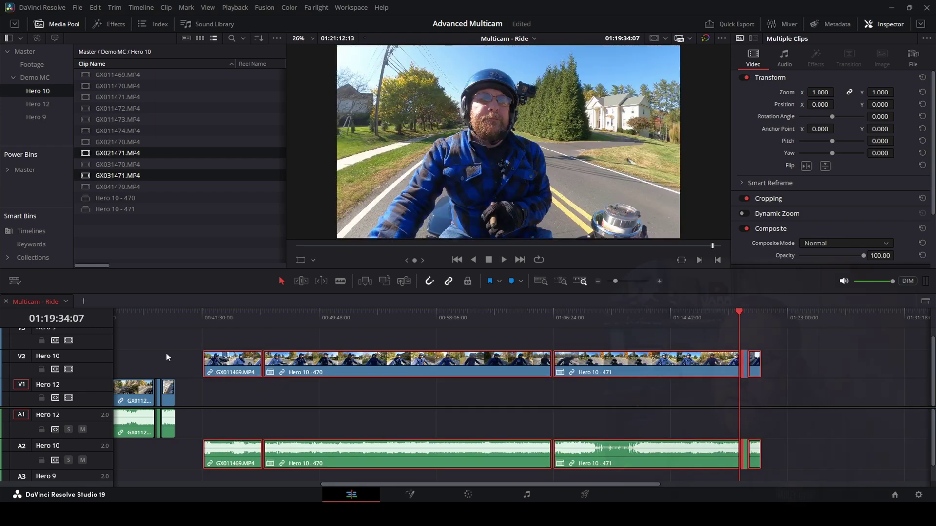
scroll(166, 358, "left", 10)
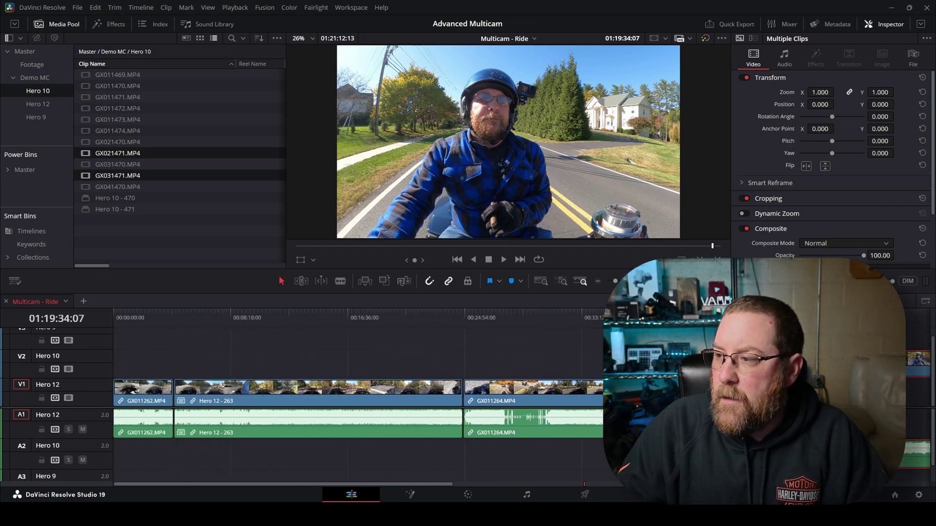
left_click_drag(629, 376, 143, 361)
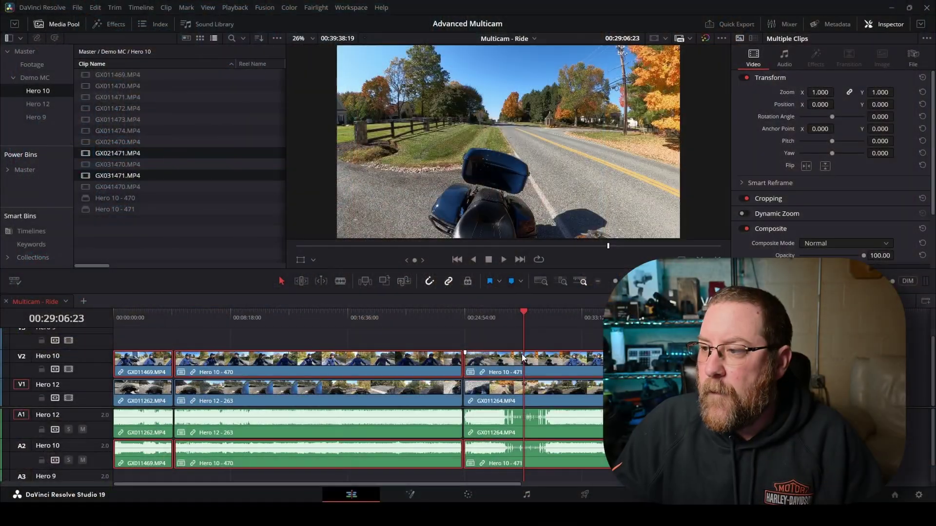
left_click(542, 359)
scroll(541, 360, "up", 5)
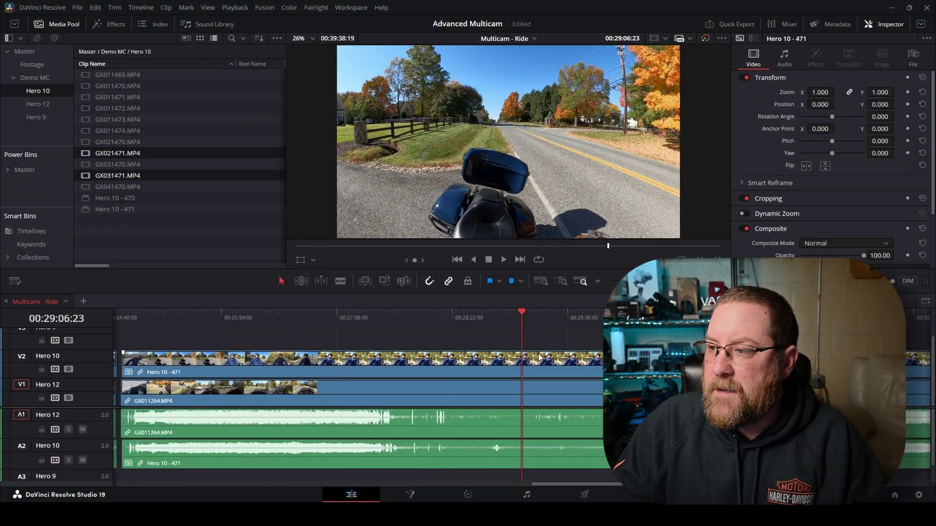
left_click_drag(476, 340, 496, 390)
scroll(495, 367, "down", 5)
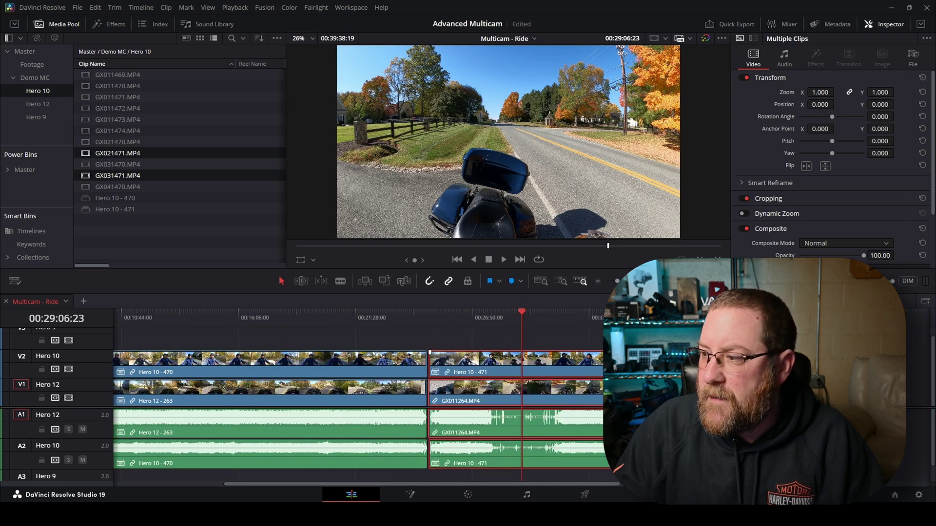
scroll(571, 422, "up", 5)
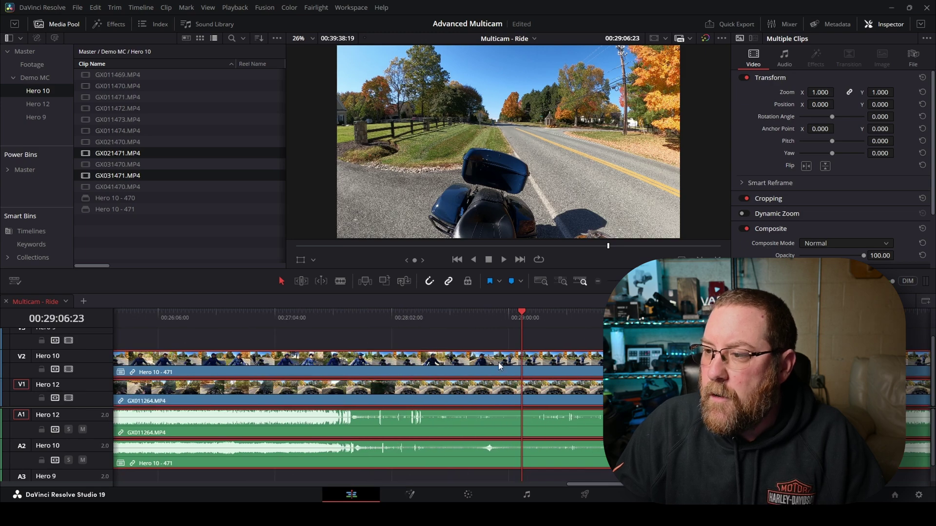
right_click(499, 367)
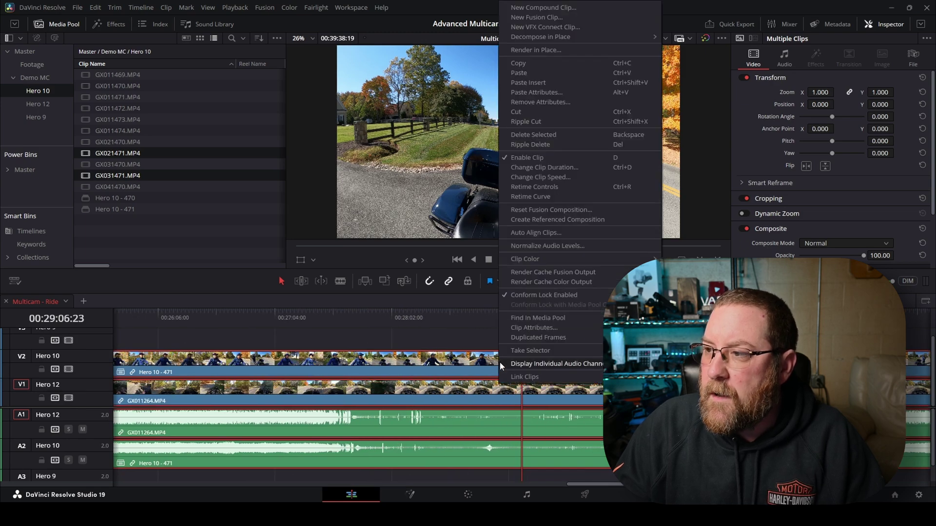
left_click(549, 233)
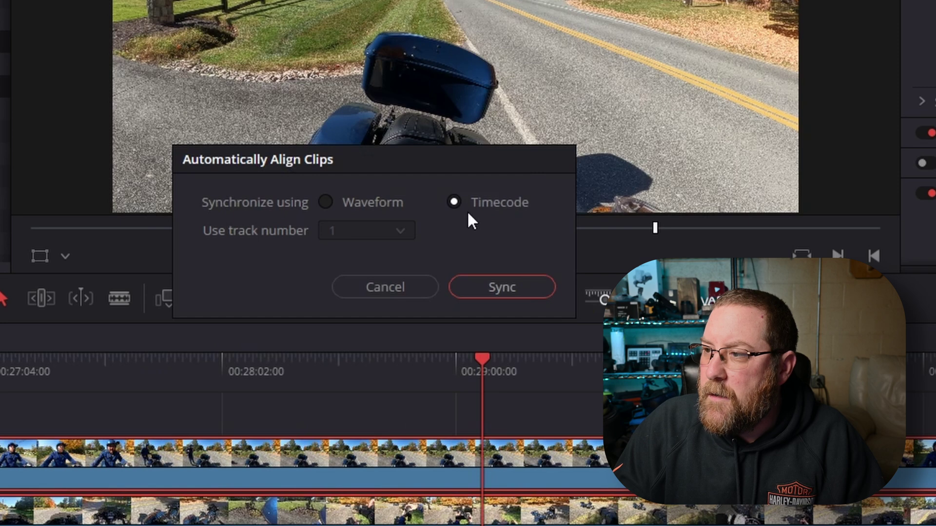
left_click(326, 199)
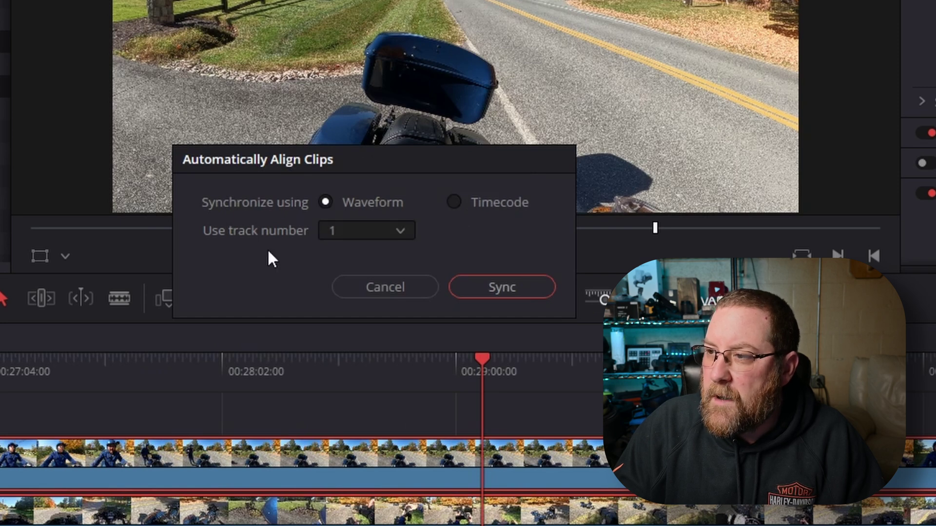
left_click(502, 284)
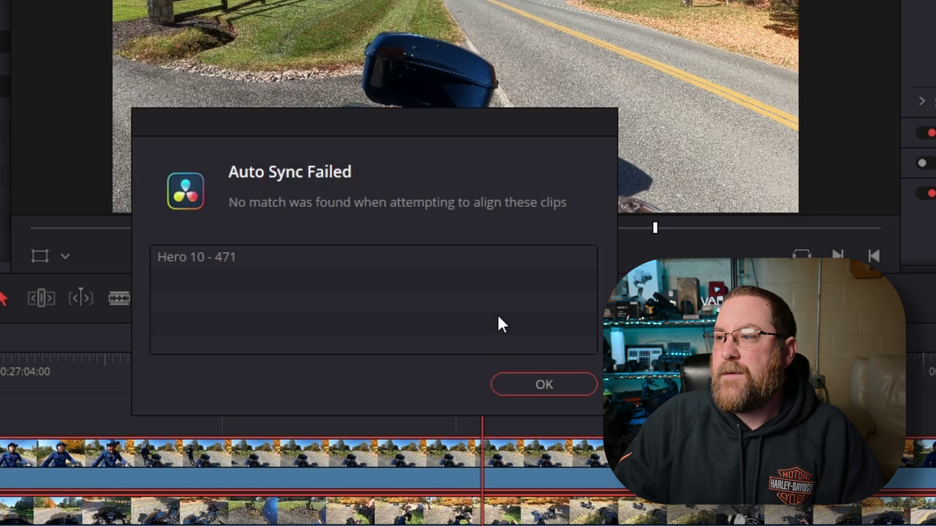
left_click(531, 388)
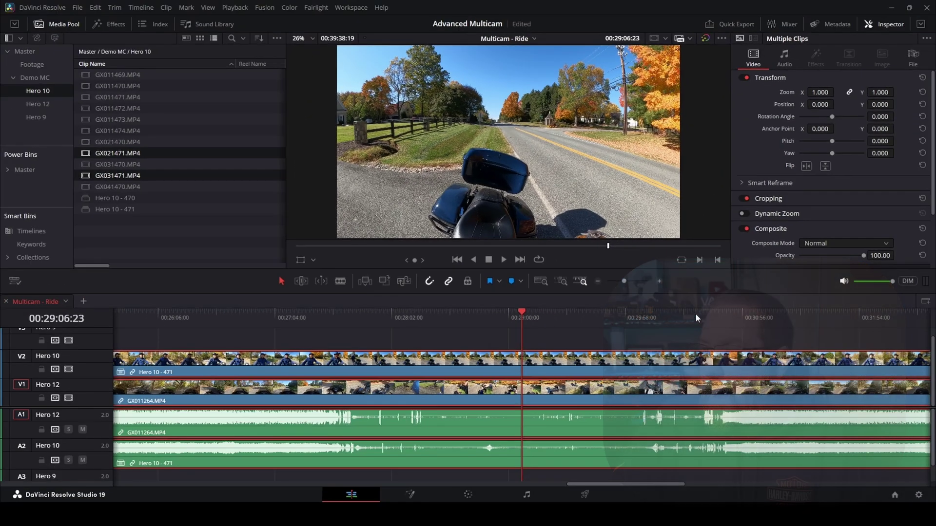
Slide Hero 10 - 471 13 frames earlier and replay the section around 00:30:37 to check sync
left_click(706, 314)
left_click(720, 332)
scroll(653, 331, "right", 3)
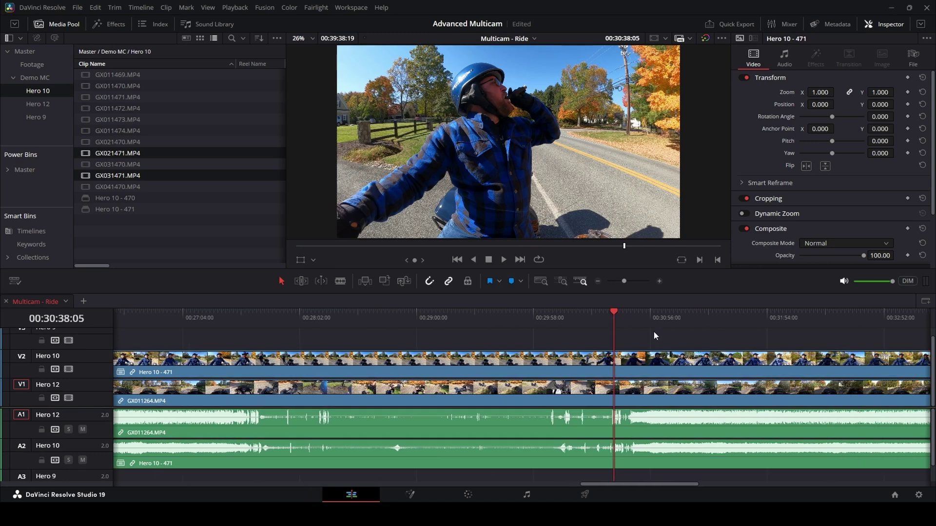
key("space")
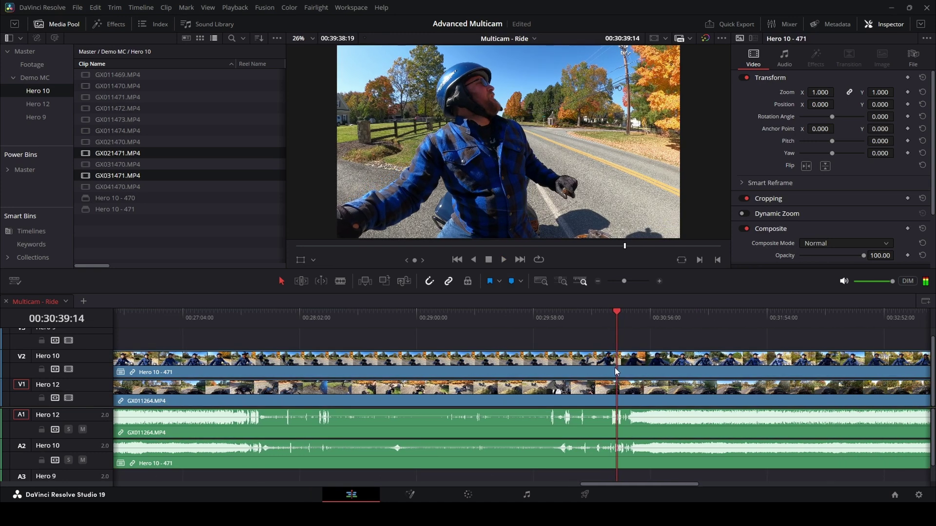
scroll(615, 367, "up", 5)
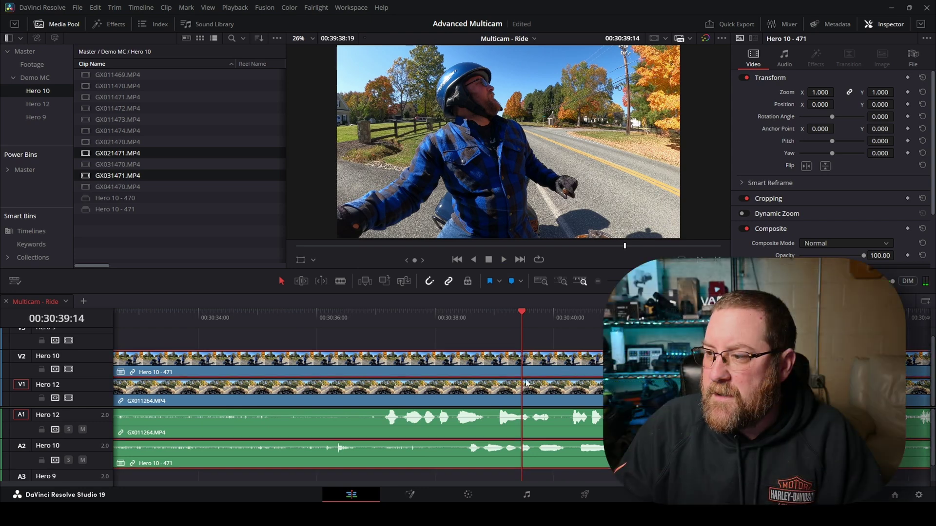
left_click_drag(555, 366, 472, 368)
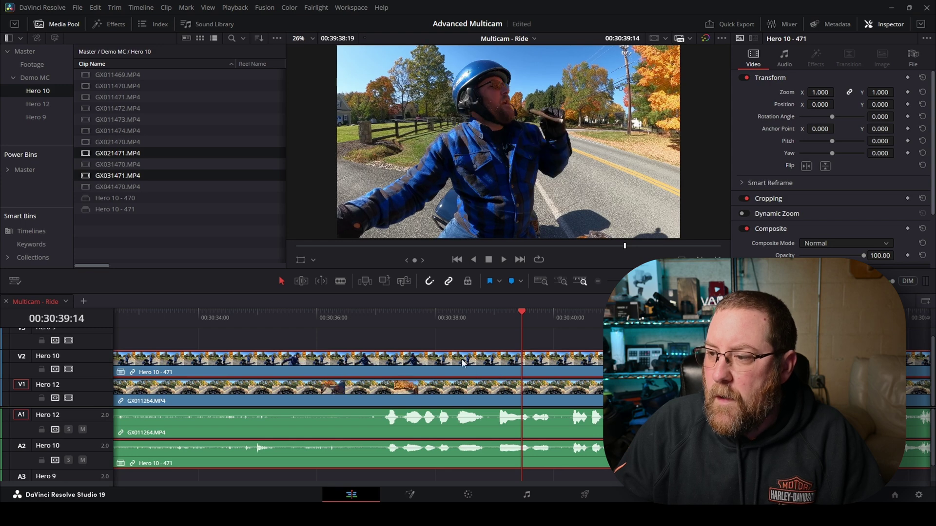
left_click(379, 316)
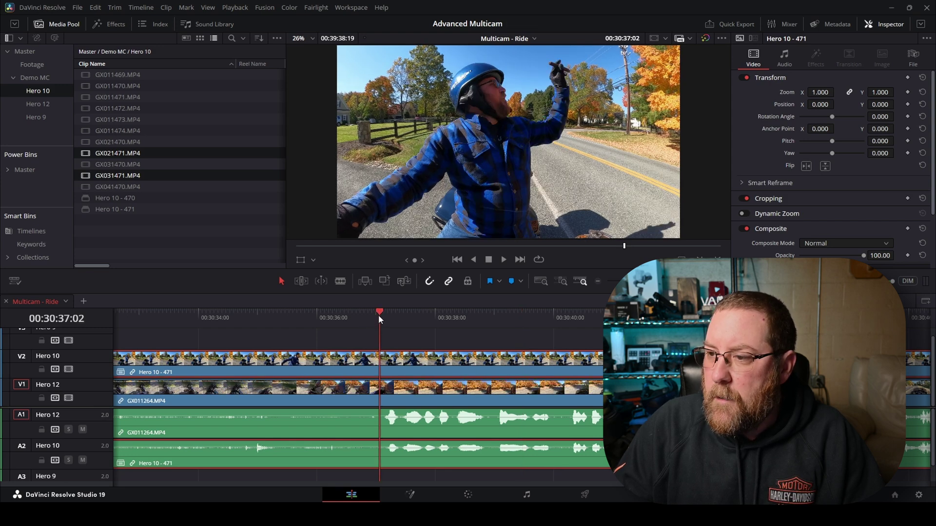
left_click(362, 315)
key("space")
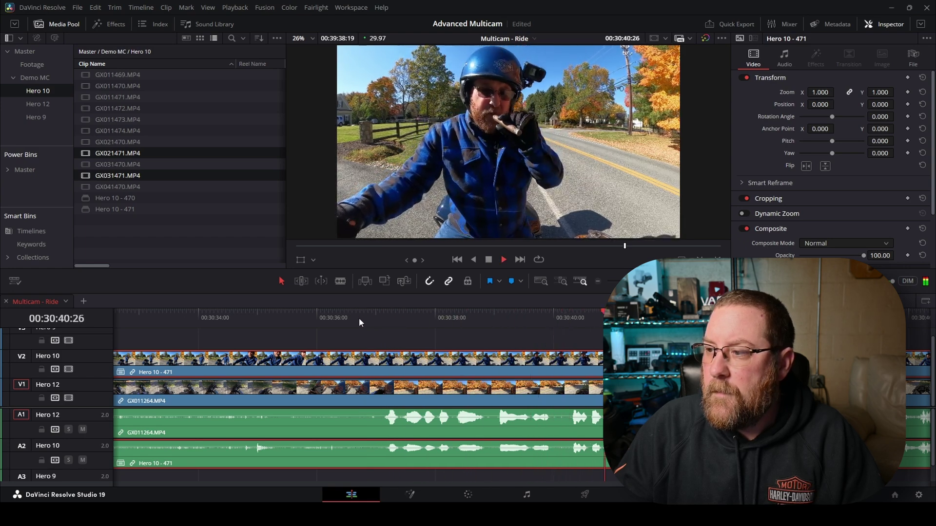
key("space")
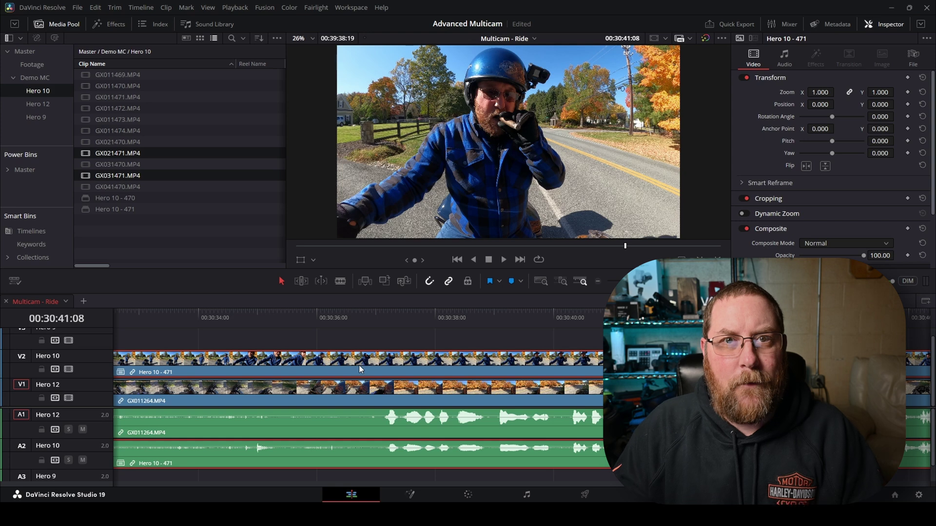
Zoom in and fine-tune Hero 10 - 471's frame offset, undoing the last adjustment
scroll(380, 385, "down", 5)
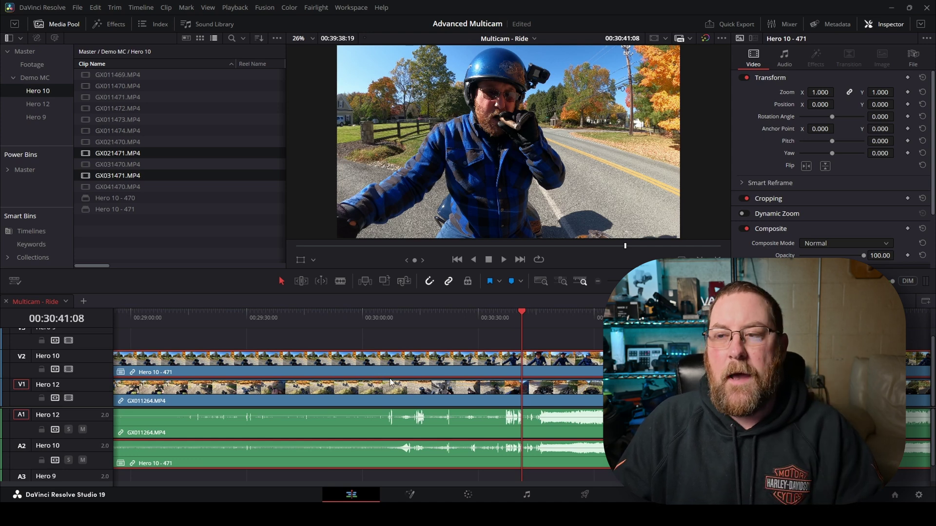
key("ctrl+equal")
key("ctrl+equal")
key("ctrl+equal")
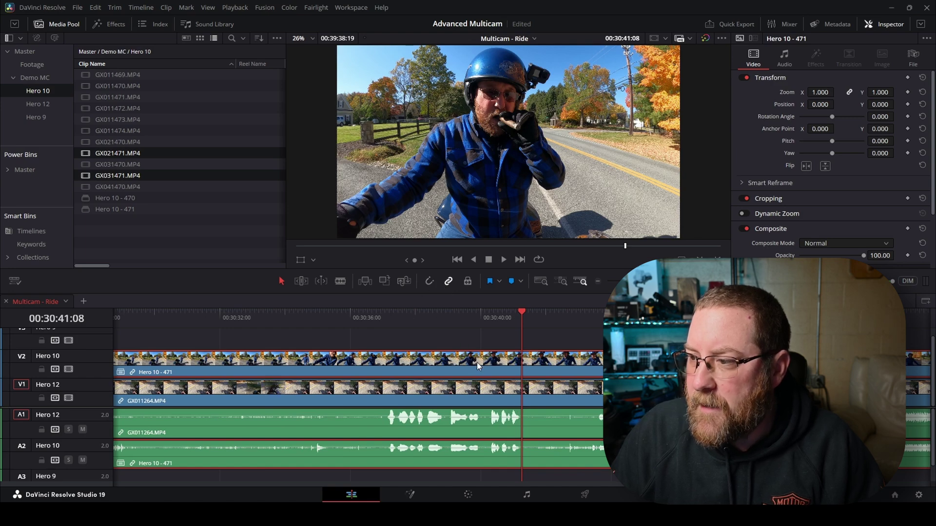
key("period")
key("period")
key("period")
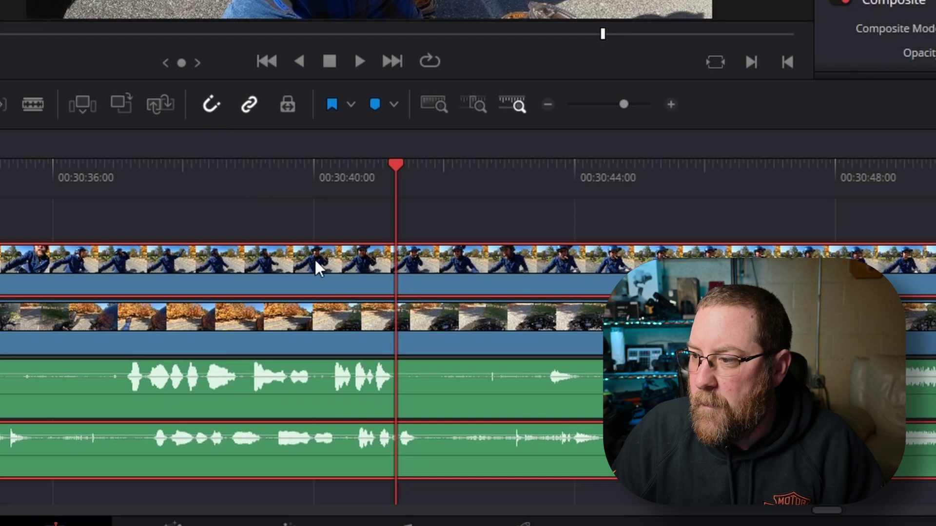
left_click_drag(480, 360, 488, 359)
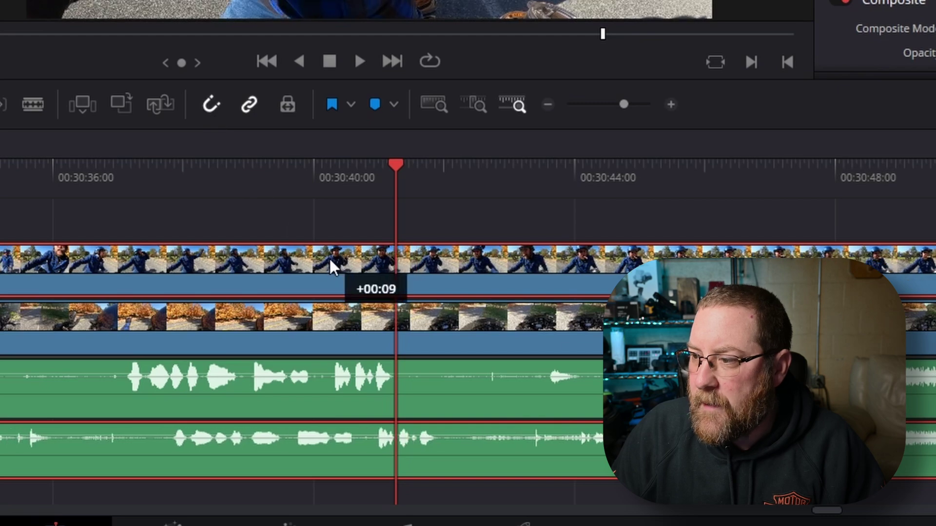
mouse_move(329, 258)
left_mouse_down()
mouse_move(340, 258)
mouse_move(329, 256)
left_mouse_up()
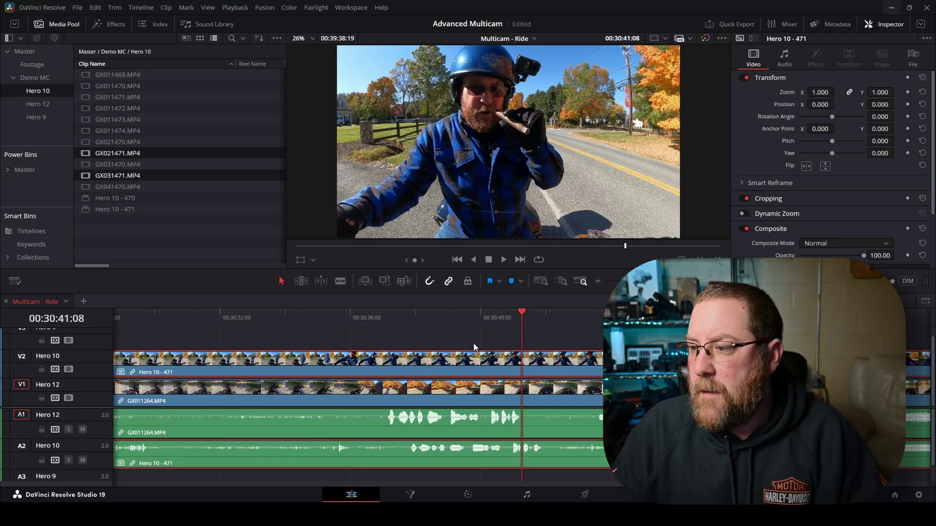
key("ctrl+z")
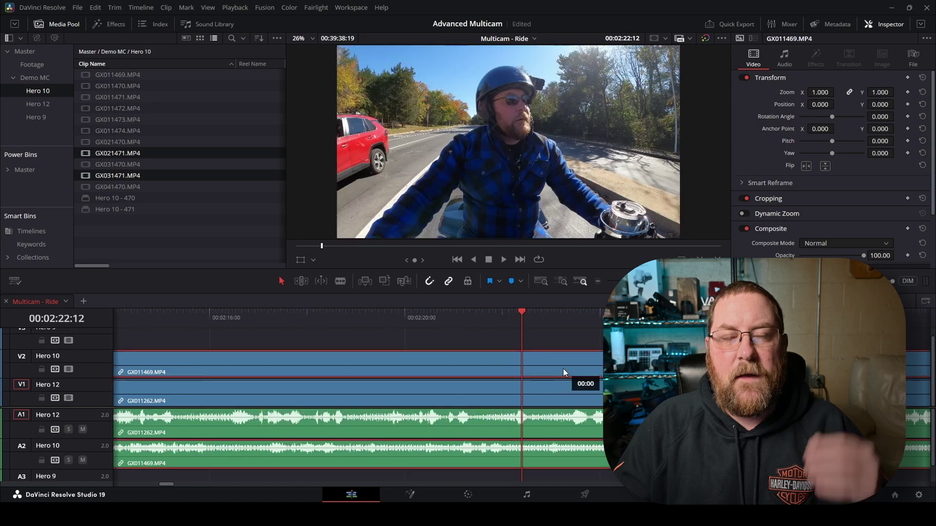
scroll(563, 369, "right", 5)
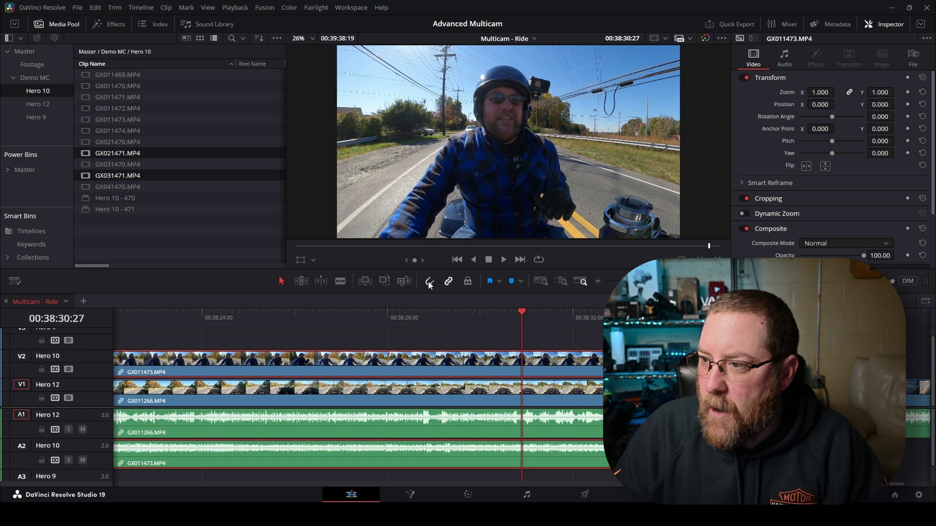
Drag GX011473 on the Hero 10 track two frames earlier to match GX011266
scroll(429, 332, "up", 3)
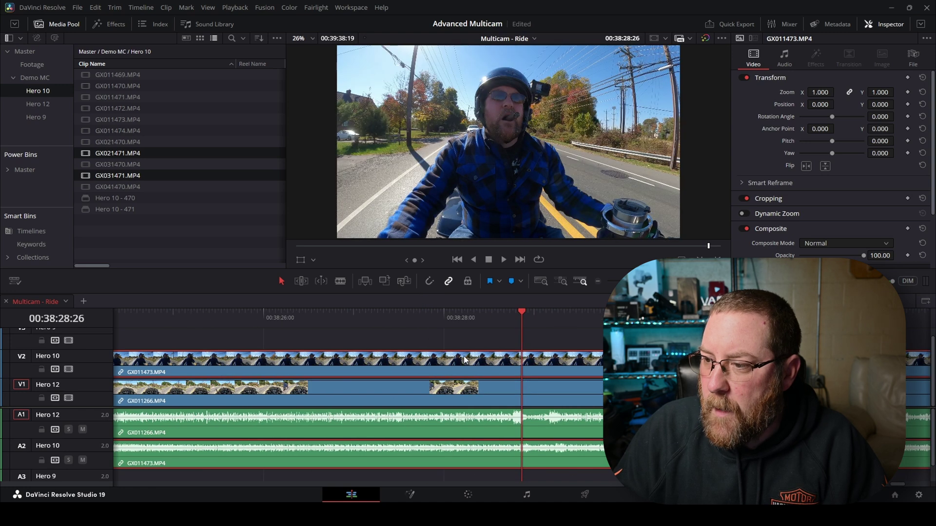
left_click_drag(552, 363, 543, 365)
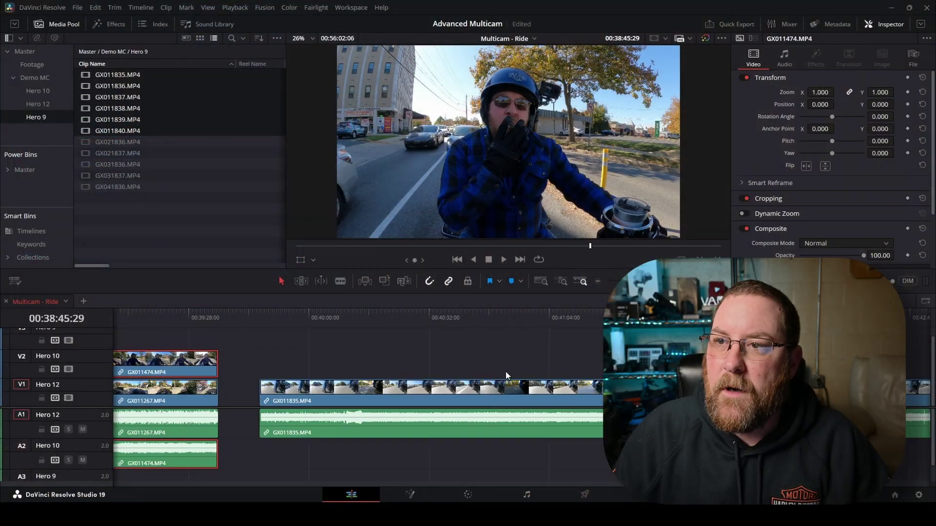
Locate the Hero 9 clips on V1/A1 and drag them up to V3/A3 at the timeline start
key("ctrl+minus")
left_click(591, 311)
key("shift+Right")
key("shift+Right")
key("shift+Right")
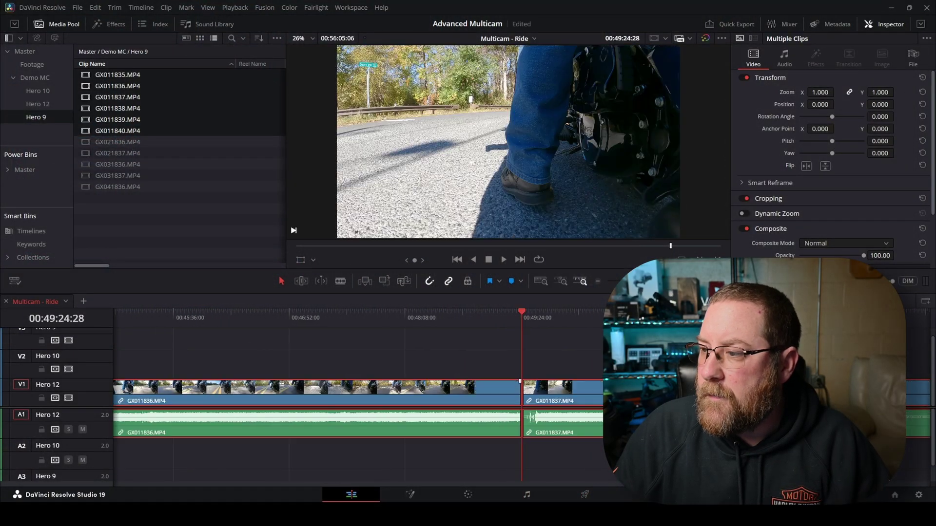
key("shift+Right")
key("shift+Right")
key("shift+Right")
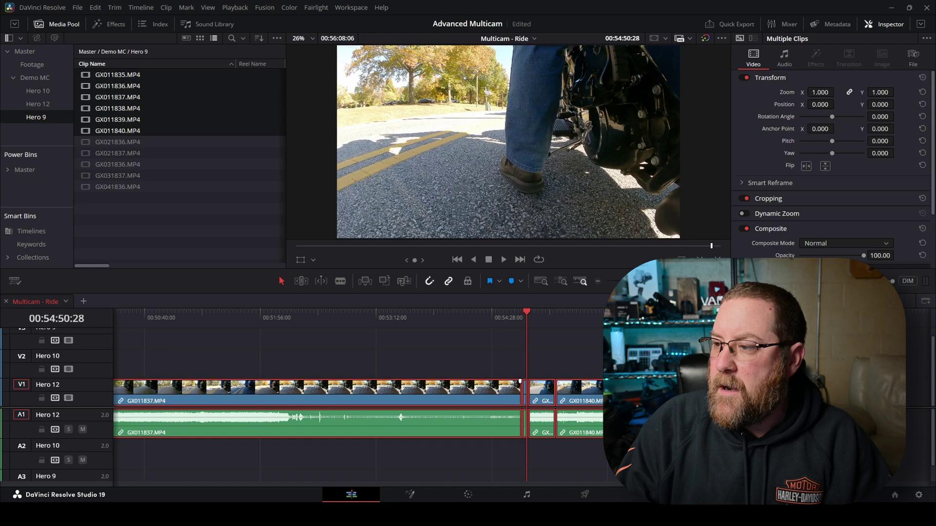
key("shift+Right")
key("shift+Right")
key("shift+Right")
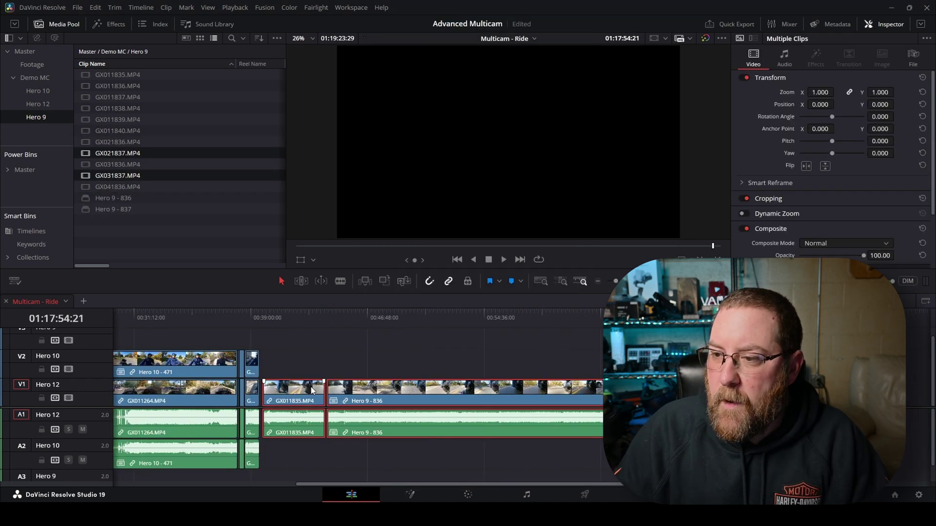
left_click_drag(303, 395, 96, 340)
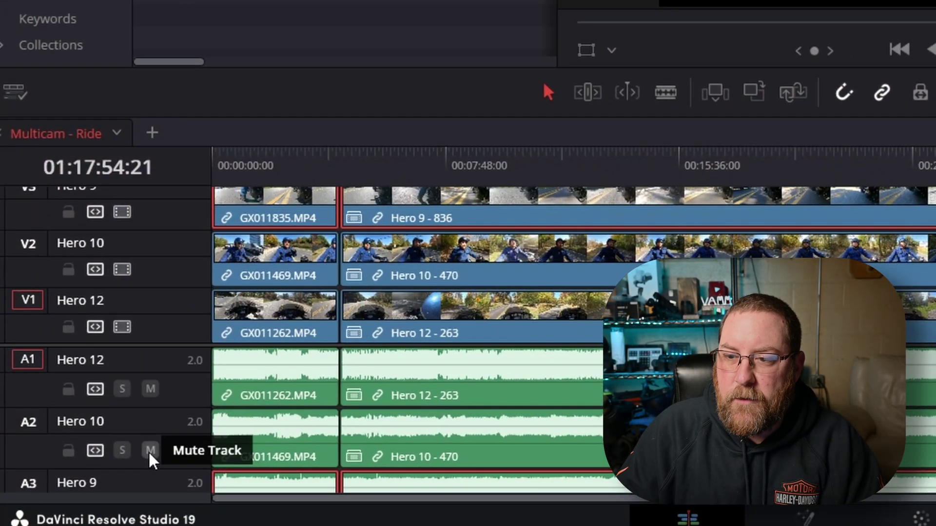
Mute the Hero 10 audio track and disable the selected Hero 10 clips
left_click(148, 451)
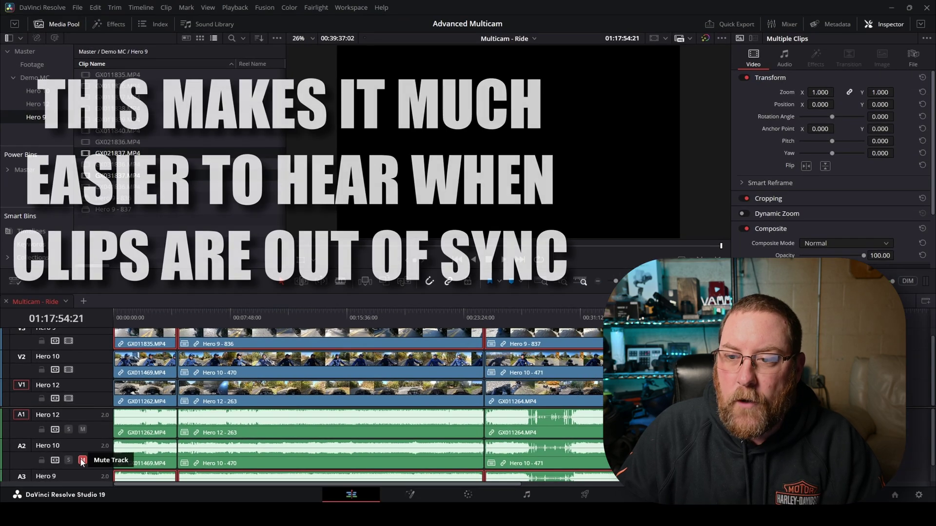
left_click(146, 374)
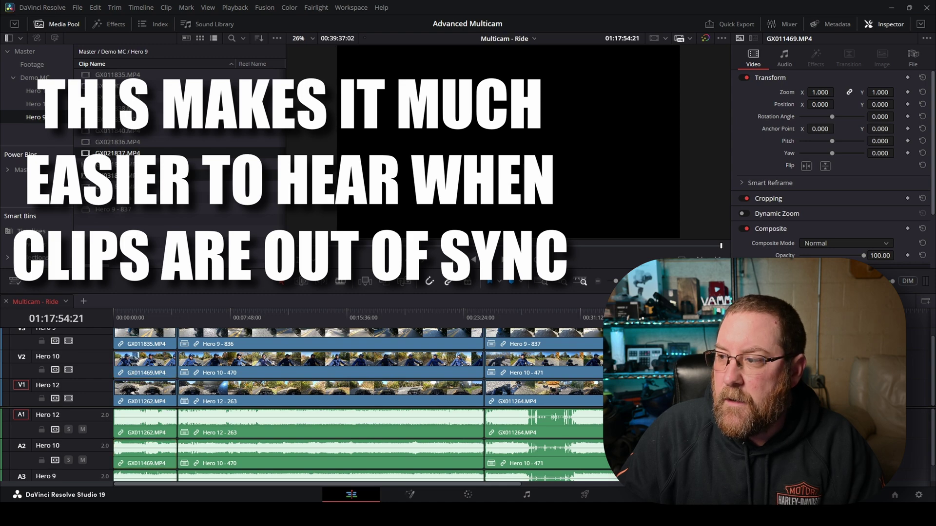
left_click(200, 371)
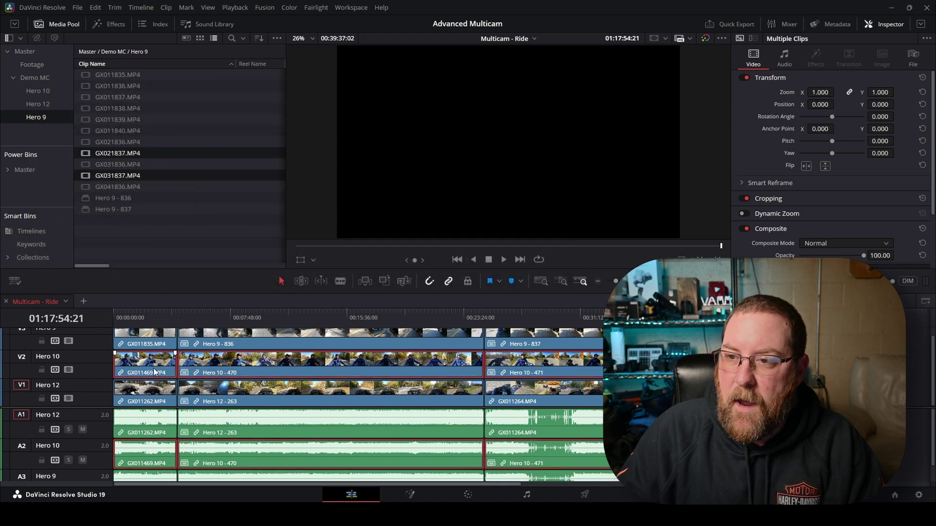
key("d")
key("d")
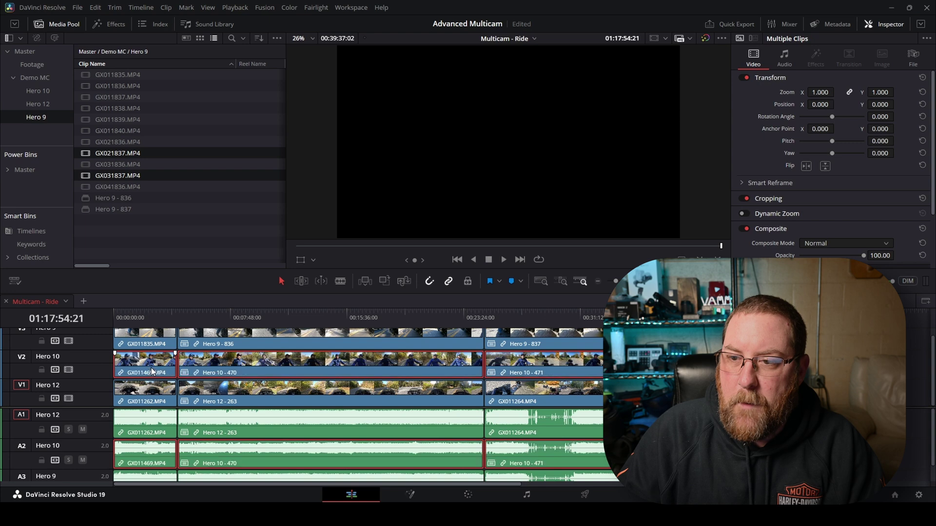
left_click(68, 370)
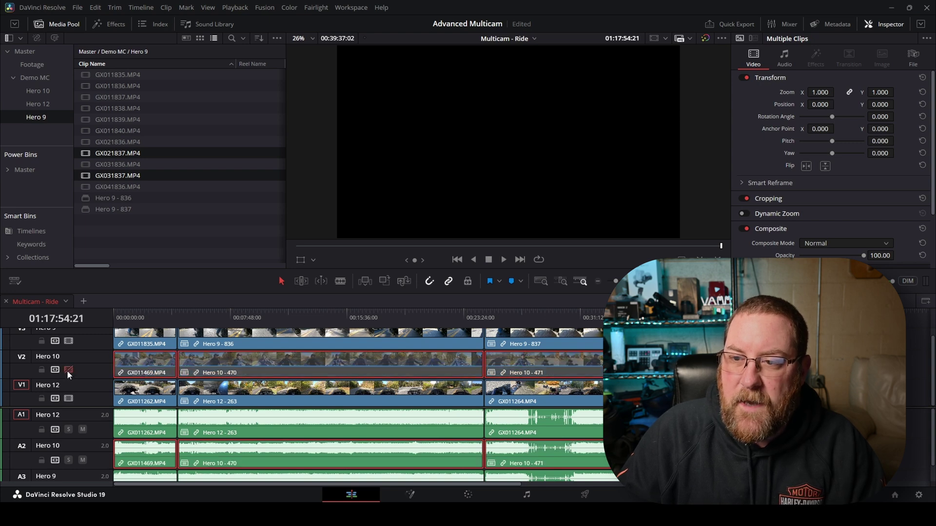
left_click(82, 460)
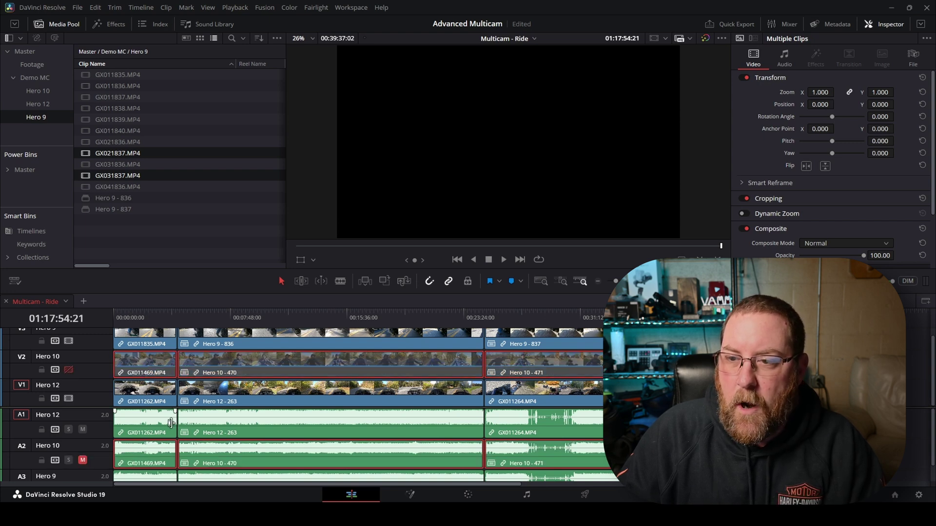
left_click(68, 370)
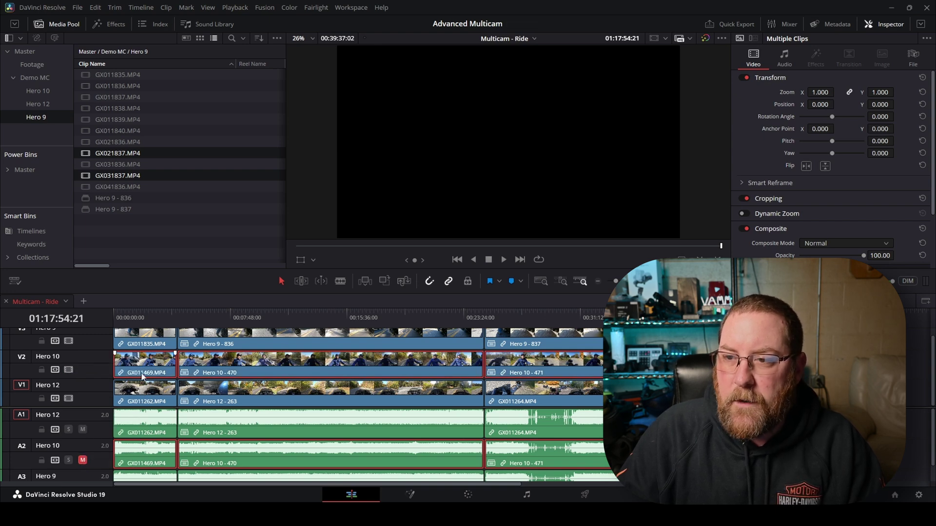
Scrub the opening section to 00:02:54:29 to find the Hero 9 sync point
left_click_drag(123, 316, 113, 317)
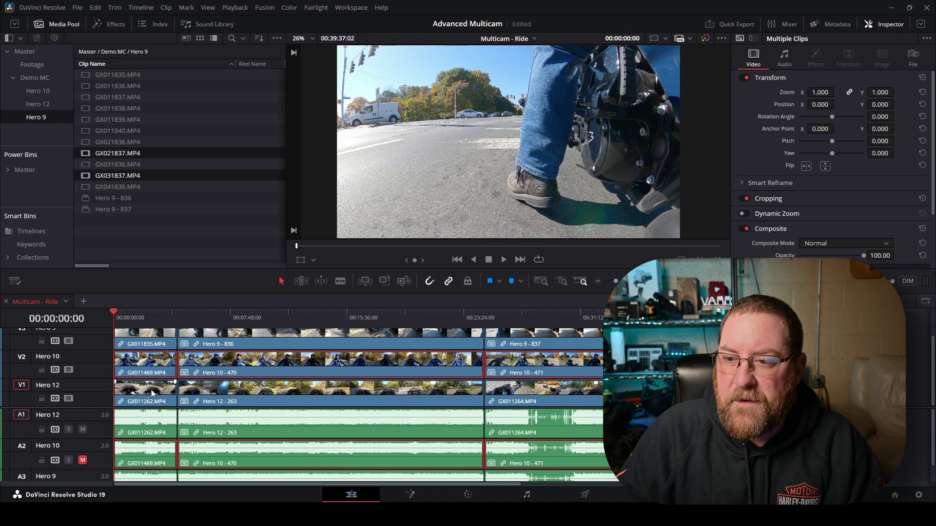
scroll(156, 388, "up", 3)
scroll(157, 388, "up", 2)
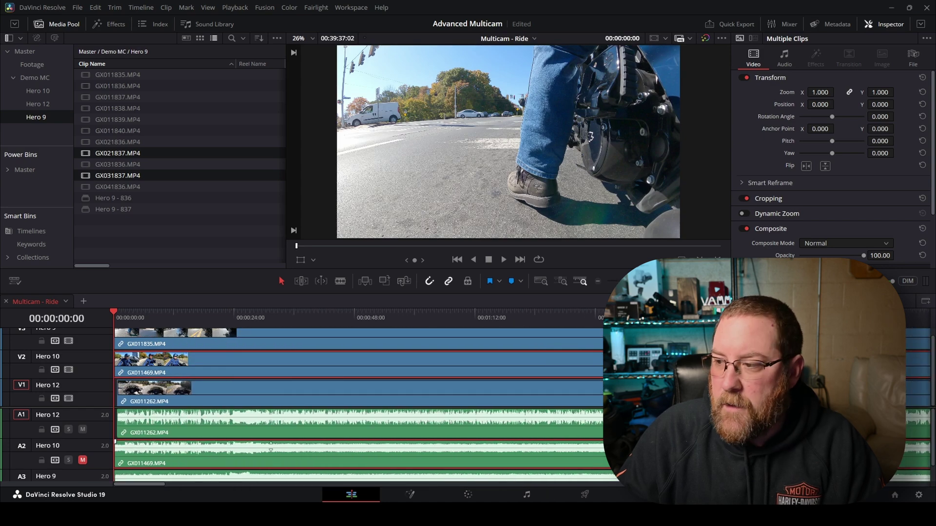
scroll(591, 415, "right", 5)
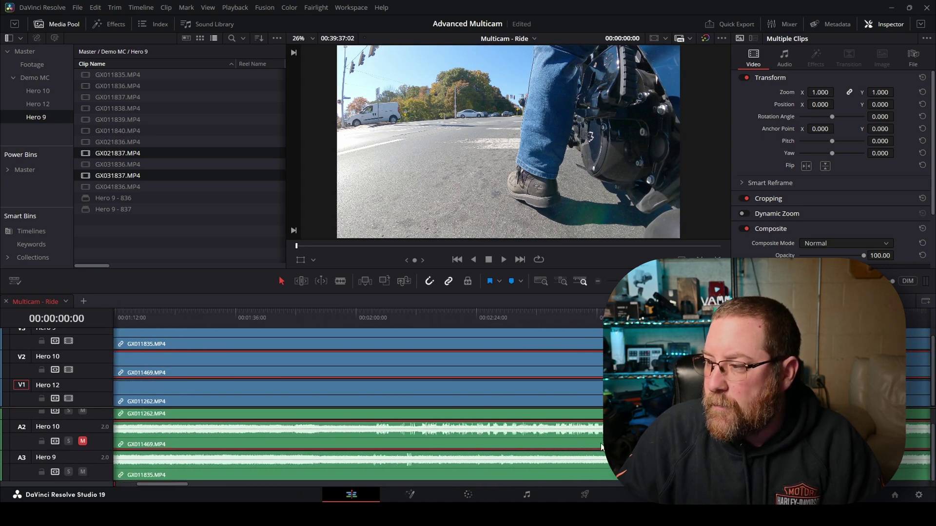
scroll(372, 445, "down", 1)
scroll(344, 443, "right", 1)
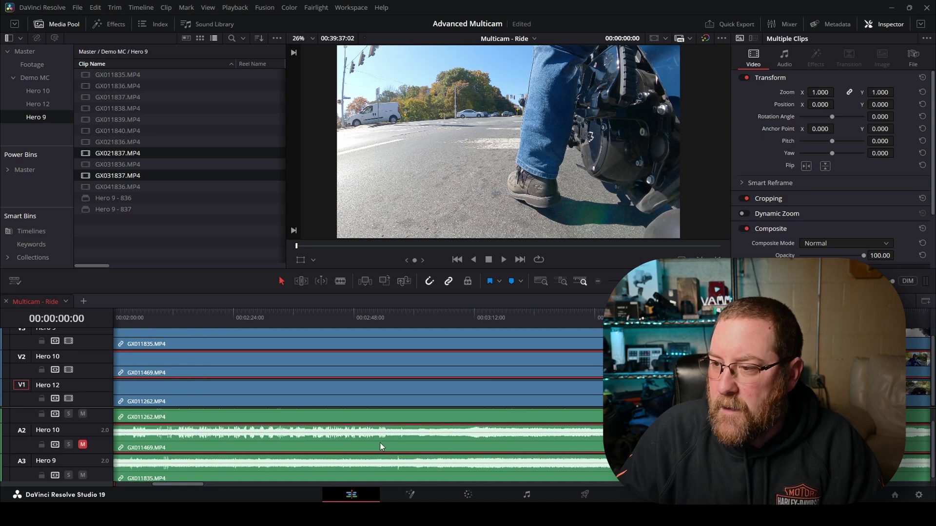
left_click(400, 317)
scroll(422, 391, "up", 2)
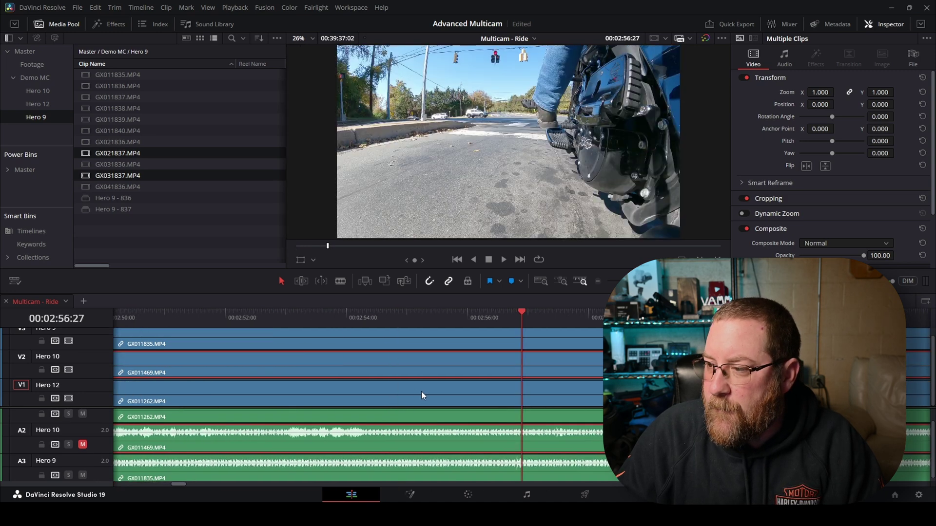
scroll(462, 416, "down", 3)
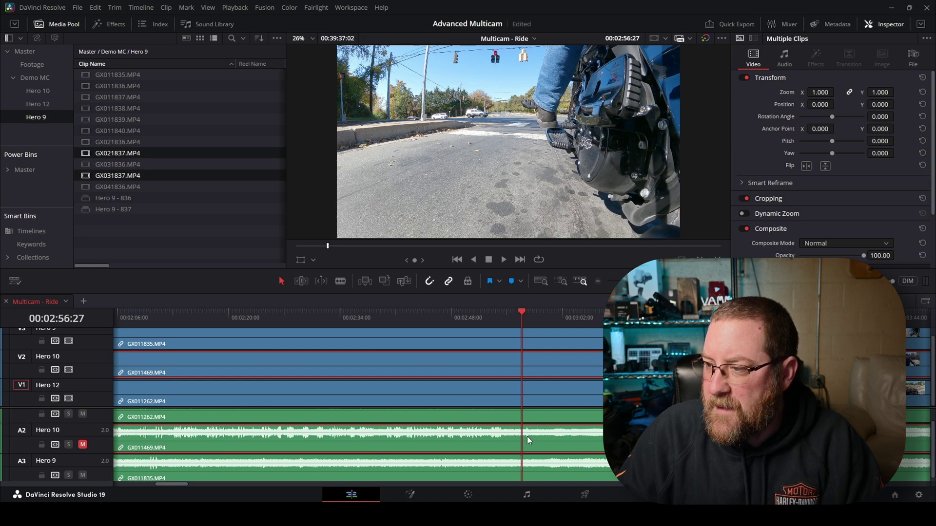
key("shift+Left")
key("shift+Left")
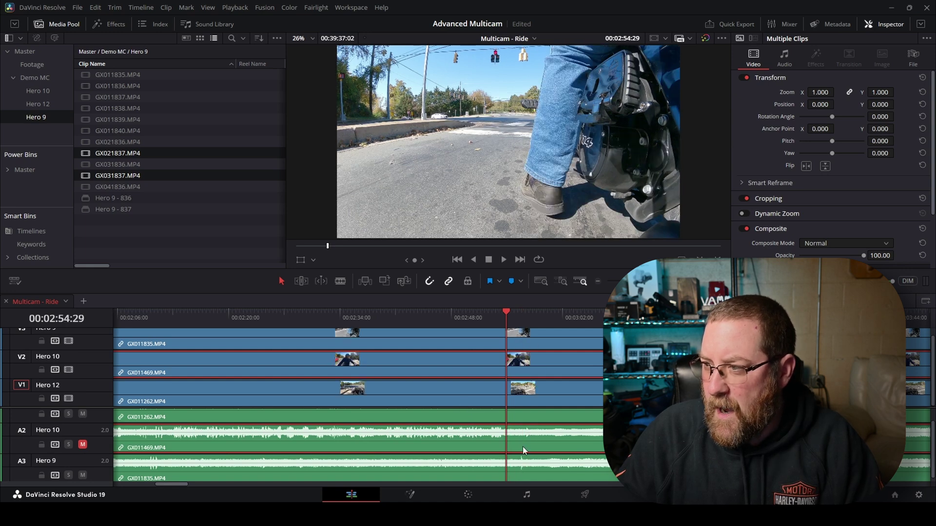
Slide GX011835.MP4 later on the Hero 9 track so its audio matches the other angles
left_click(156, 316)
scroll(156, 449, "up", 3)
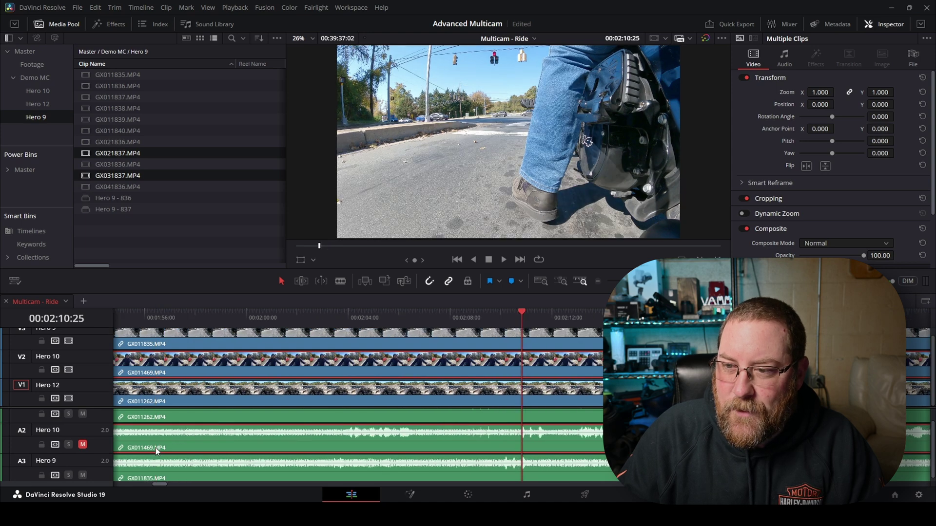
left_click(472, 464)
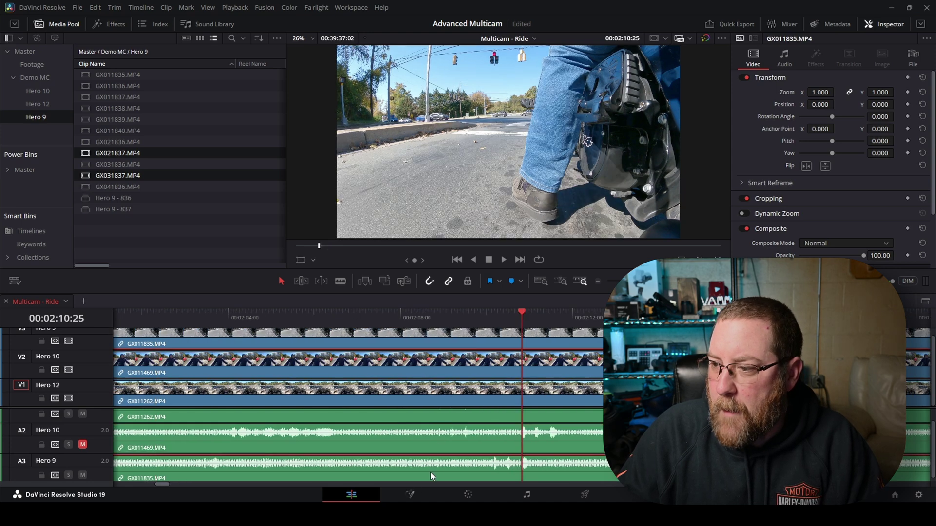
left_click_drag(434, 474, 459, 473)
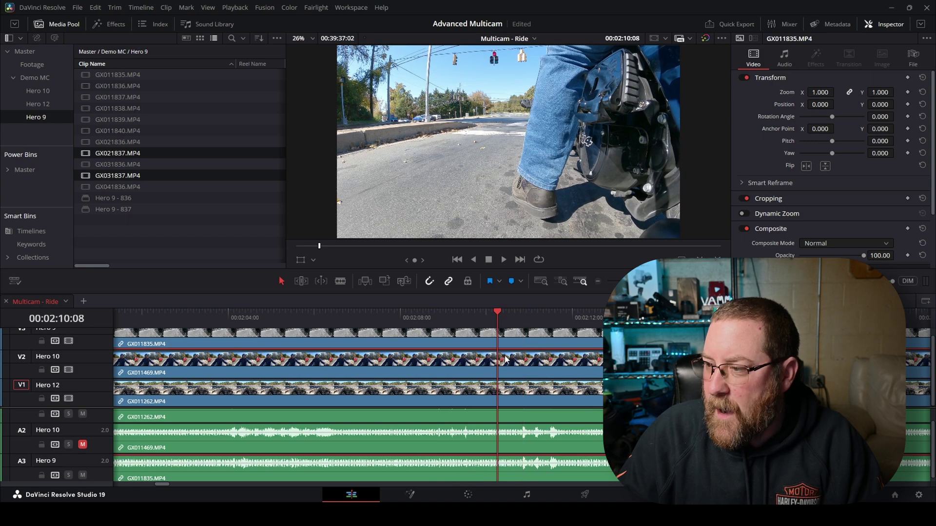
key("shift+z")
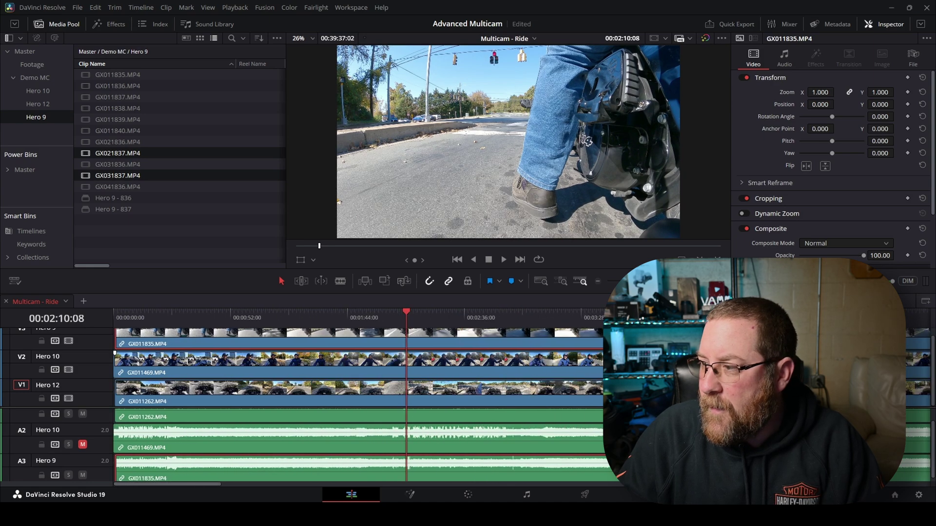
key("shift+z")
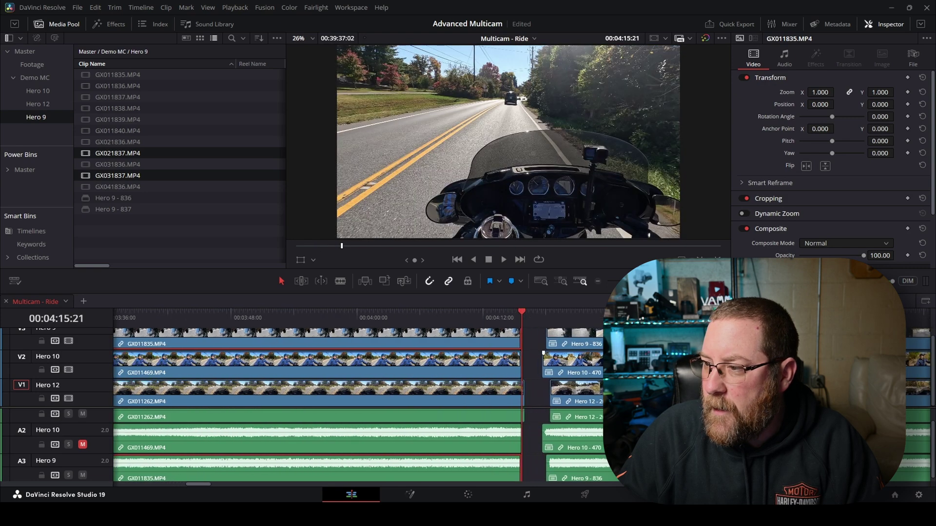
At 00:09:35:25, shift the Hero 9 - 836 clip by 7 frames to match the waveforms
key("ctrl+minus")
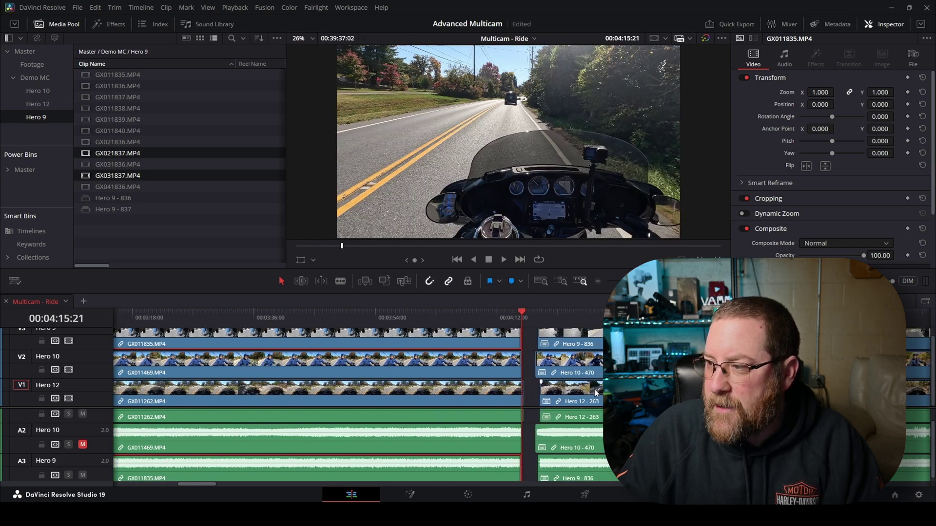
scroll(523, 442, "right", 5)
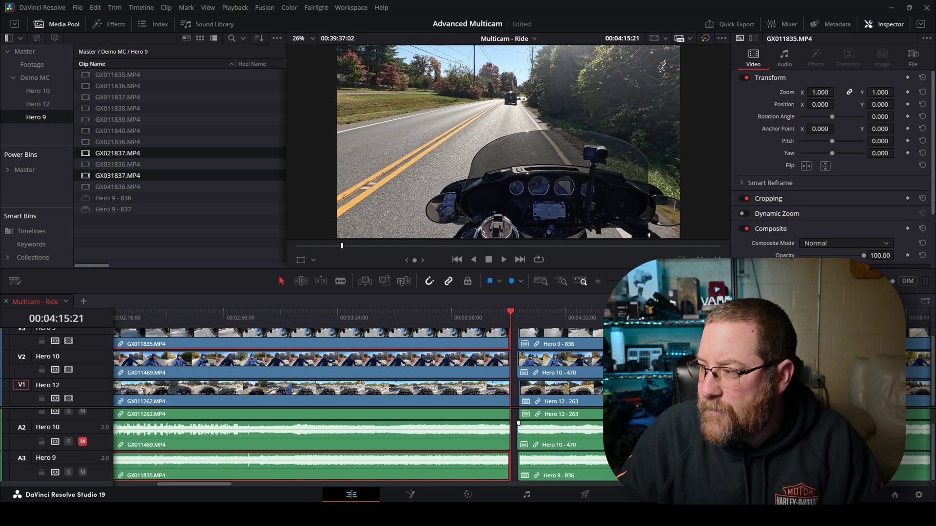
scroll(596, 443, "right", 20)
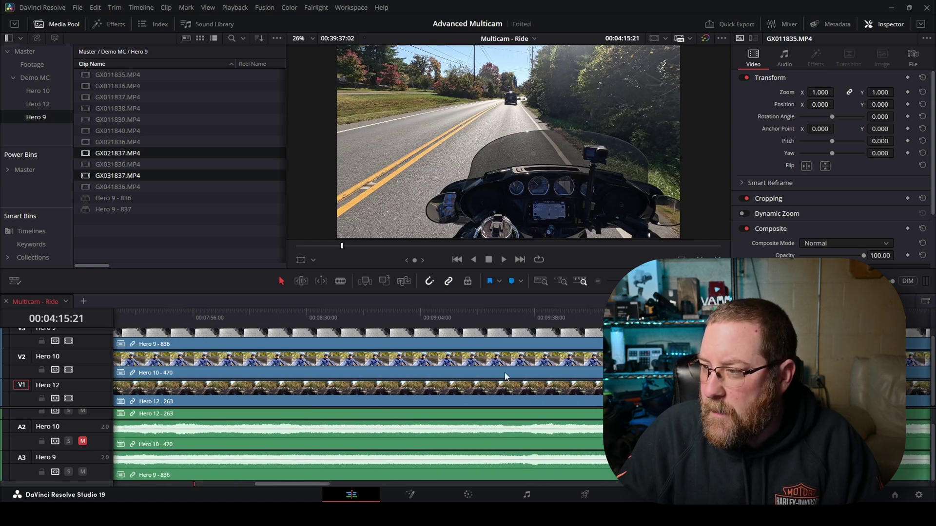
left_click(527, 318)
scroll(525, 452, "up", 3)
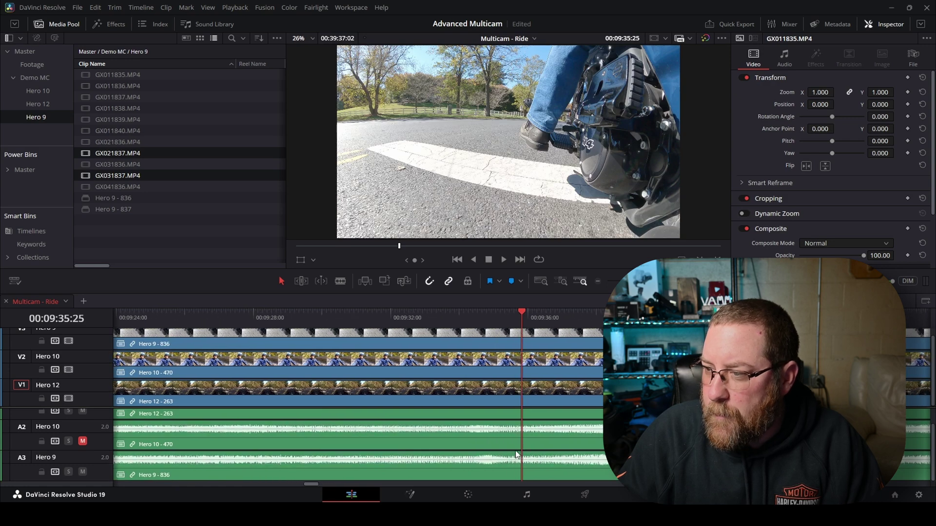
left_click(492, 480)
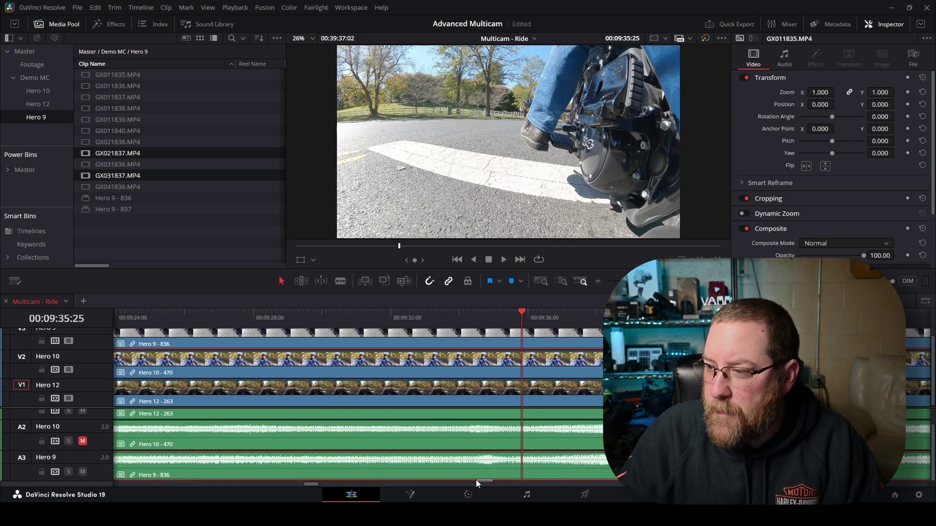
left_click_drag(481, 478, 484, 474)
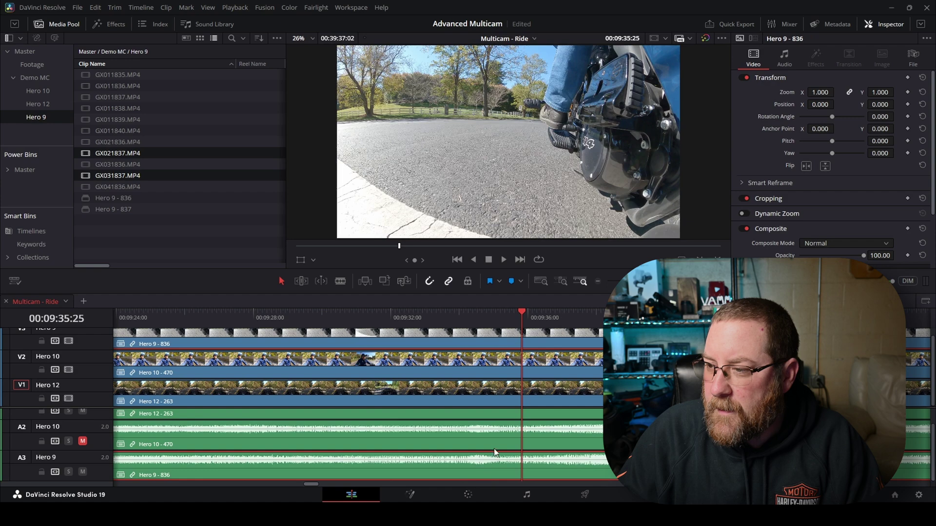
scroll(575, 421, "down", 6)
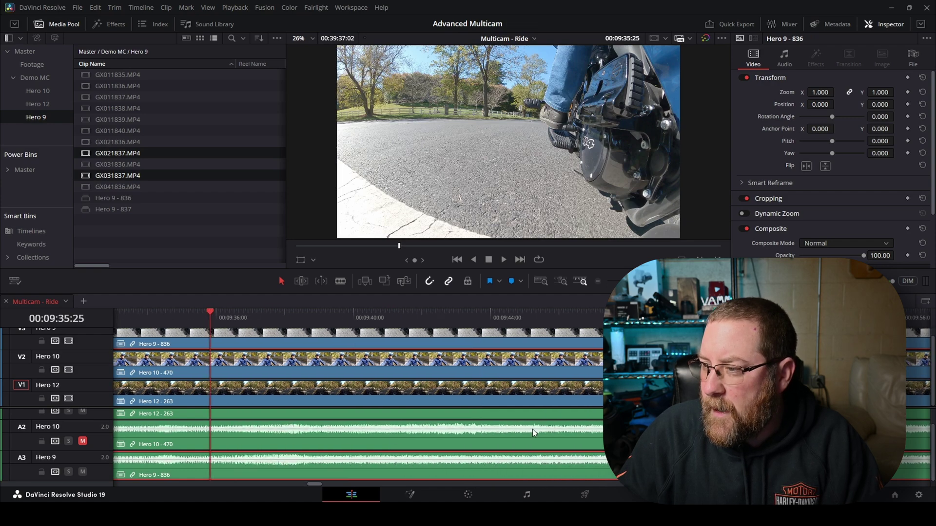
scroll(557, 431, "up", 6)
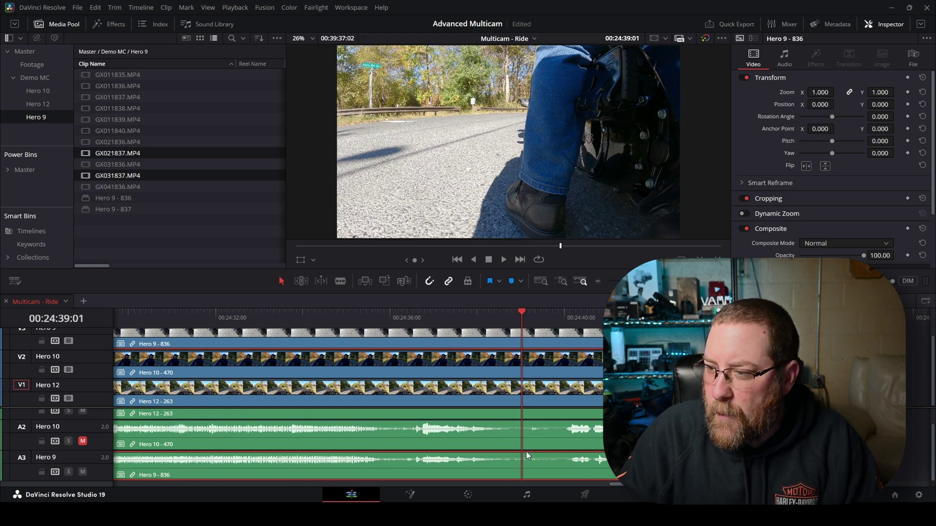
Review the final clips near the end of the ride and unmute the Hero 10 audio track
key("ctrl+z")
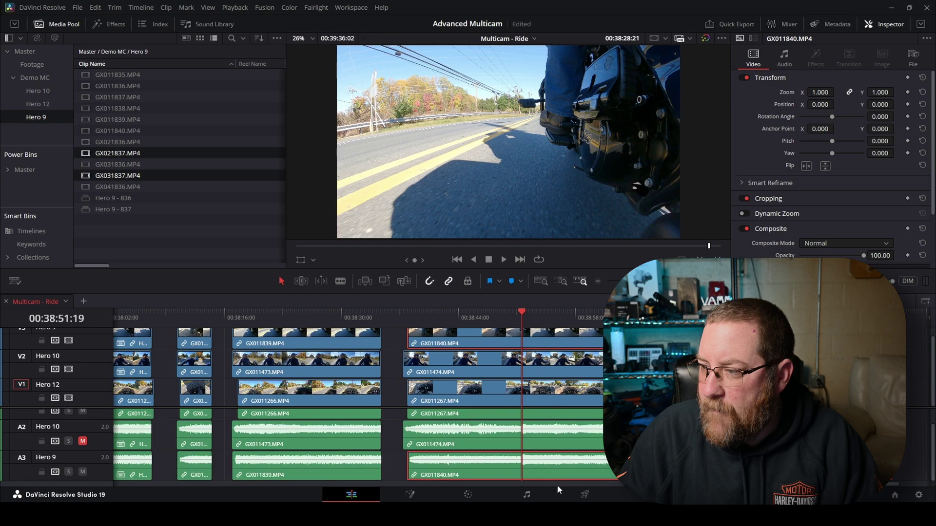
scroll(557, 485, "up", 5)
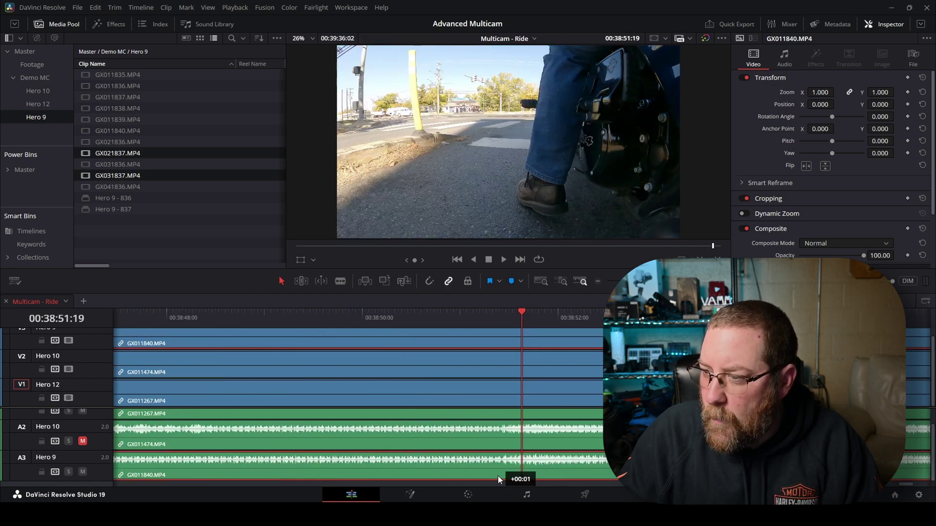
scroll(490, 378, "down", 8)
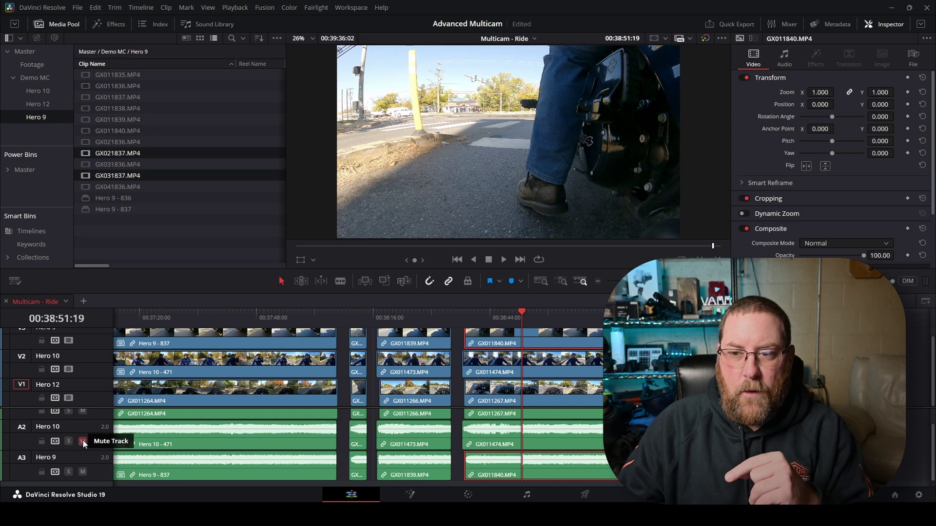
left_click(83, 441)
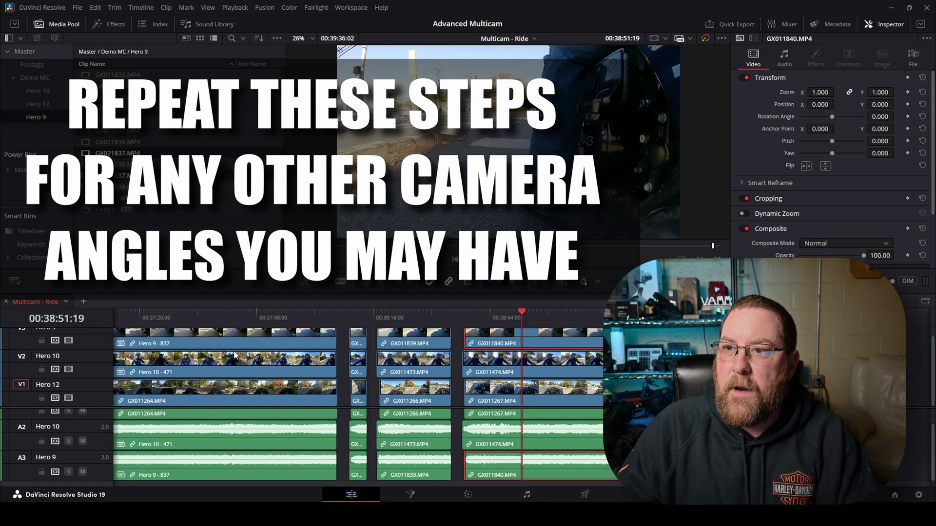
Convert the Multicam - Ride timeline into a multicam clip and close Timeline 1
left_click(44, 76)
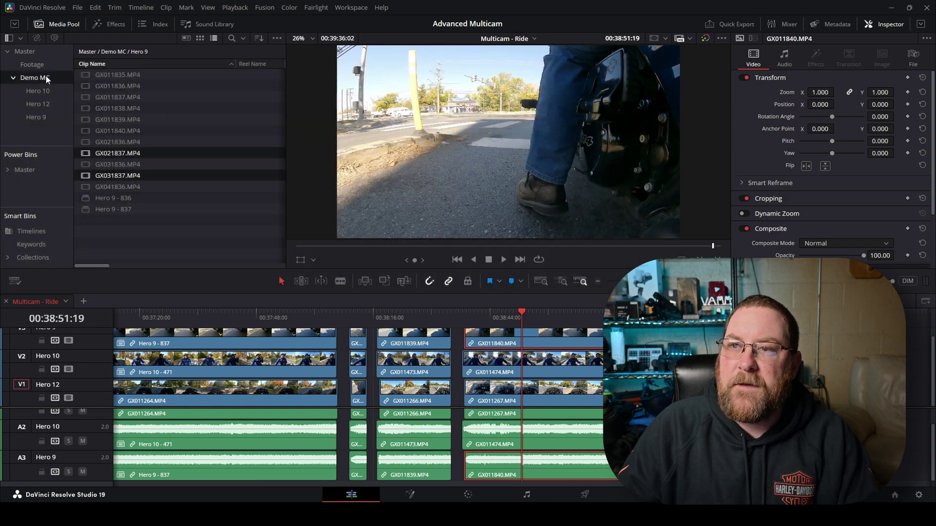
left_click(29, 50)
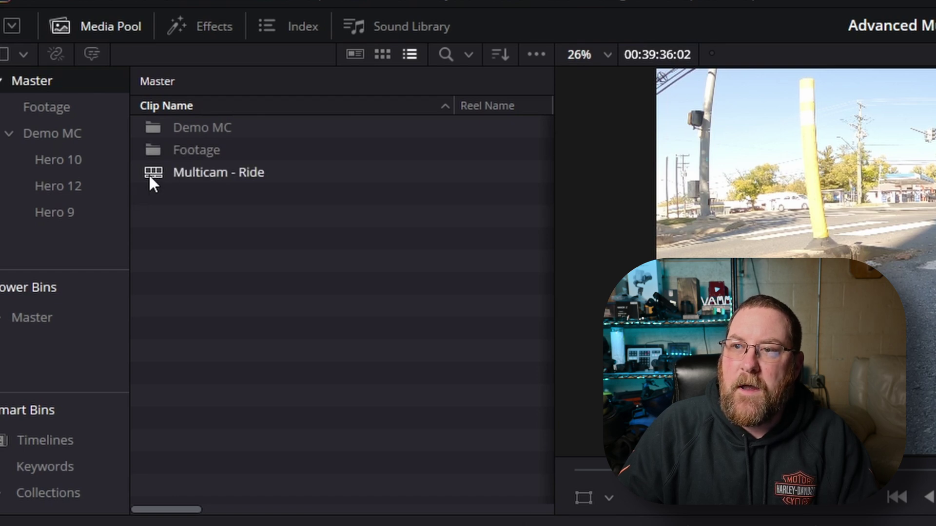
right_click(149, 174)
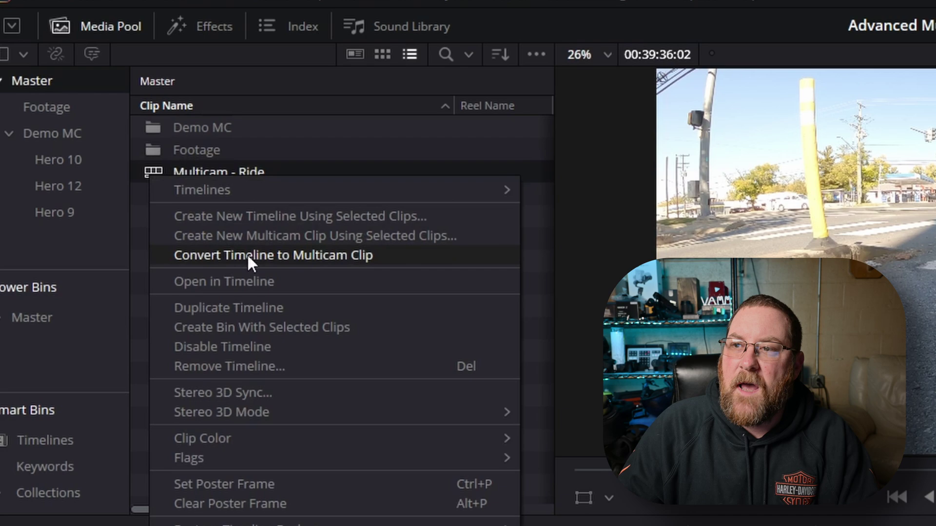
left_click(395, 254)
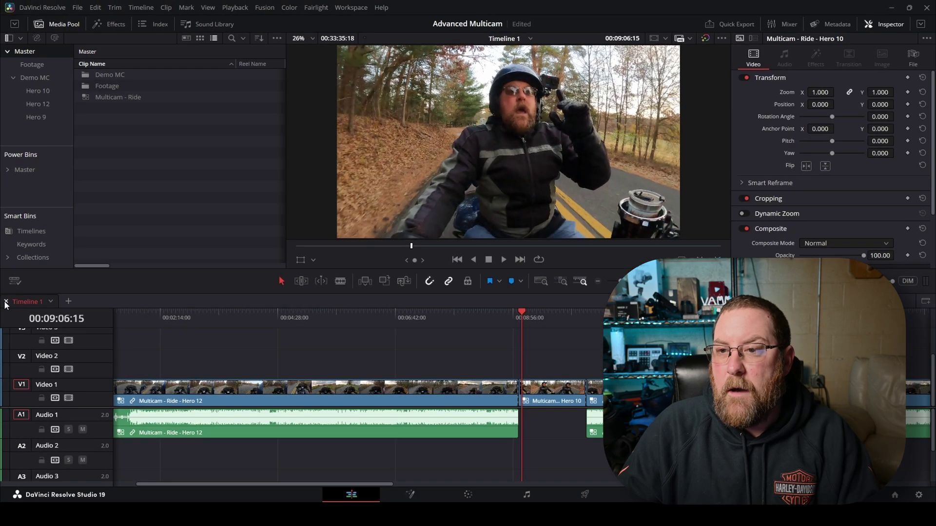
left_click(6, 301)
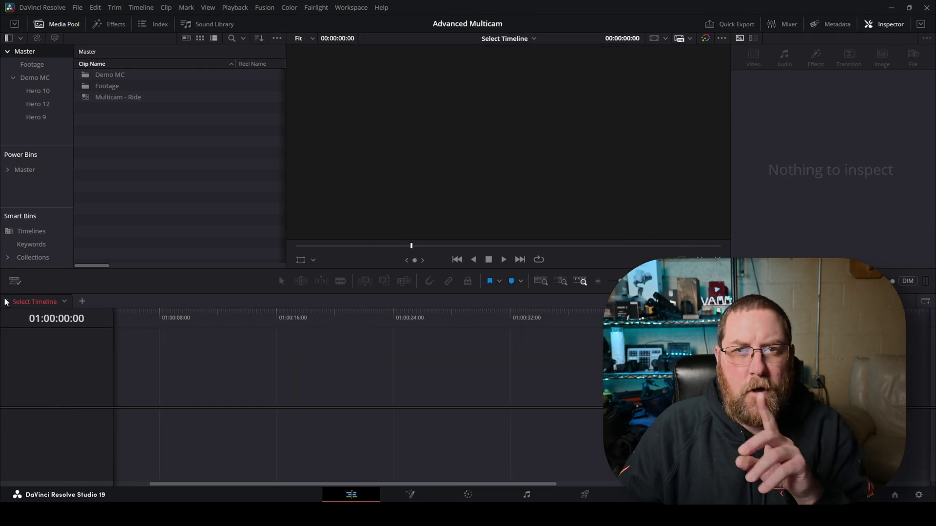
Create a new empty Timeline 2 from the media pool
right_click(109, 132)
mouse_move(216, 139)
left_click(341, 141)
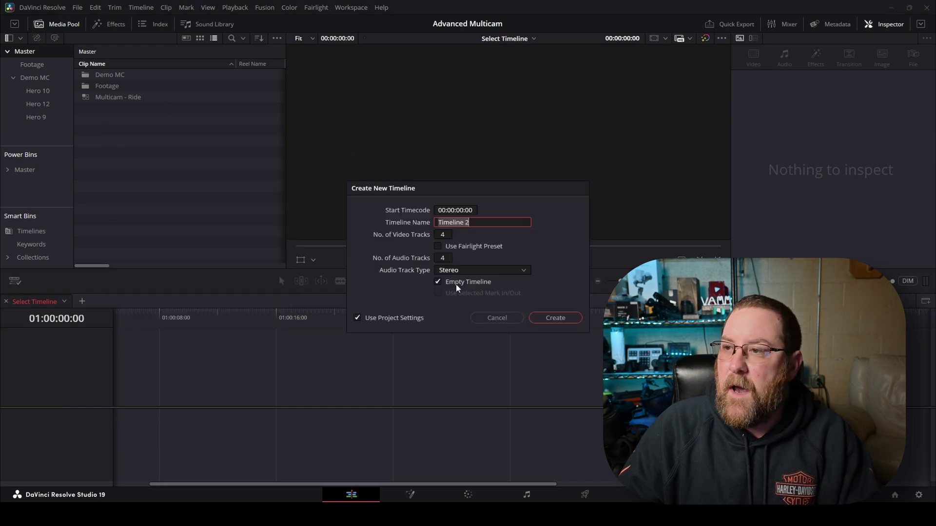
left_click(565, 317)
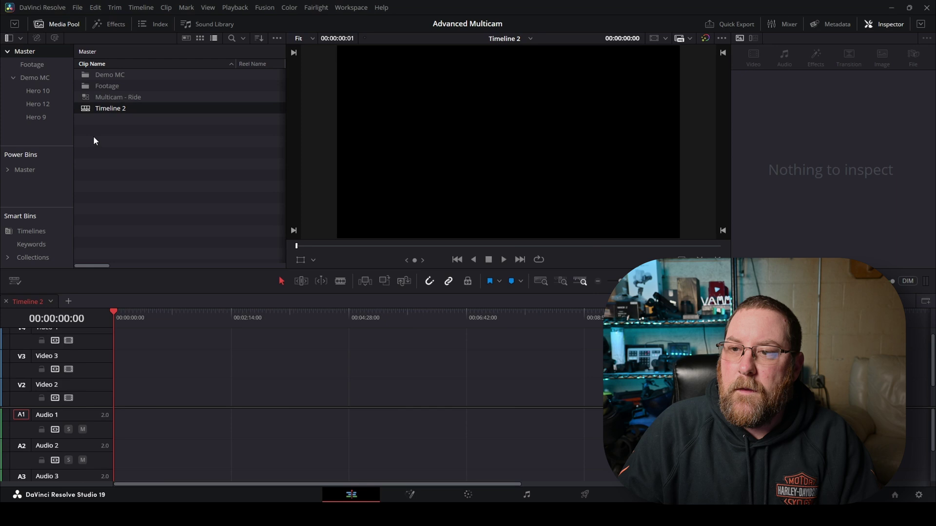
Drop the Multicam - Ride clip at the start of Timeline 2's V1/A1 and select it
left_click_drag(113, 101, 128, 409)
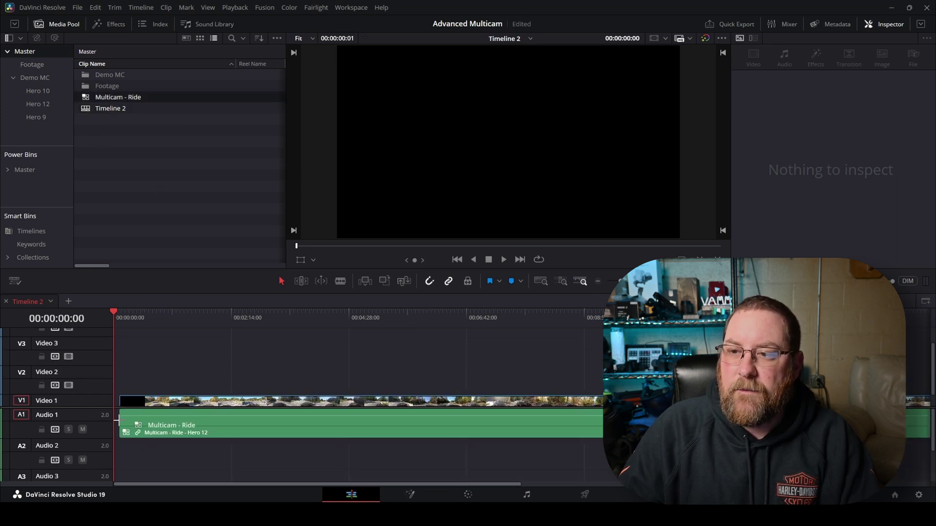
left_click(179, 401)
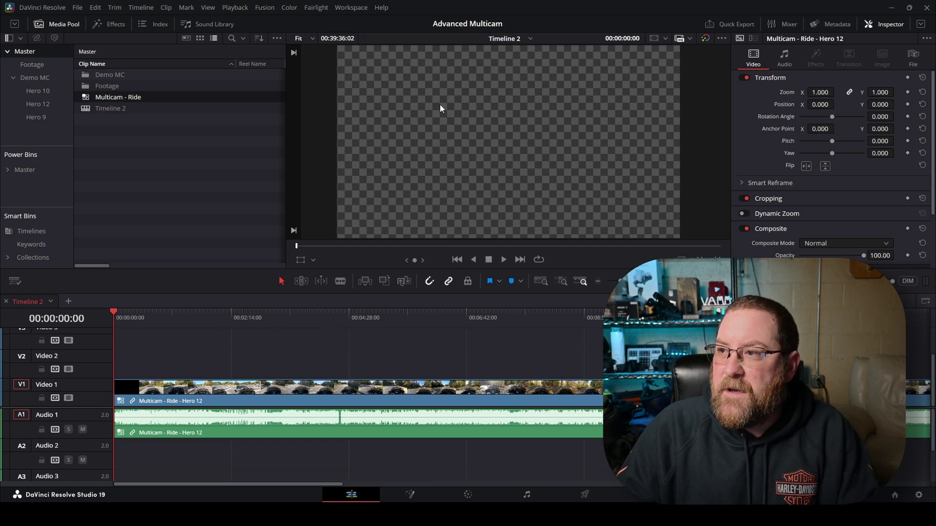
Trim the black lead-in off the Ride clip and delete the gap so it starts Timeline 2
scroll(129, 396, "up", 5)
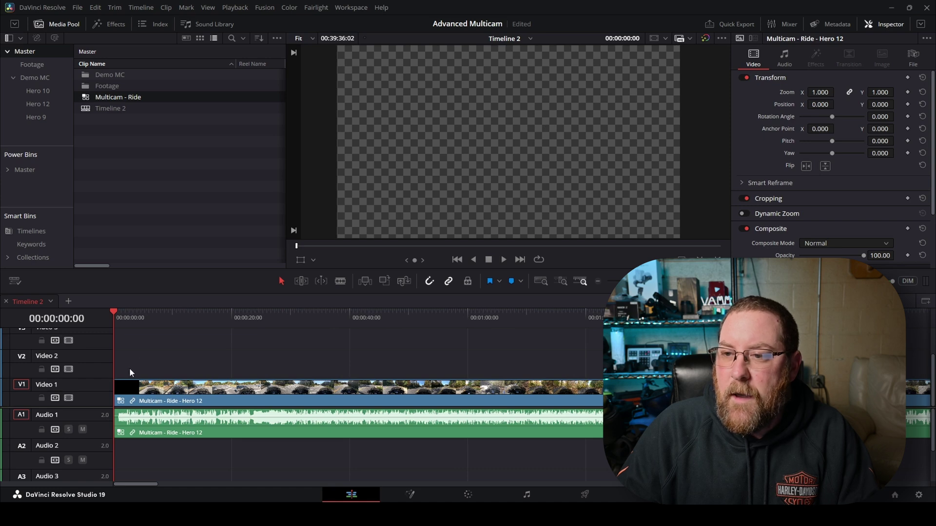
left_click_drag(137, 388, 145, 390)
scroll(145, 390, "up", 4)
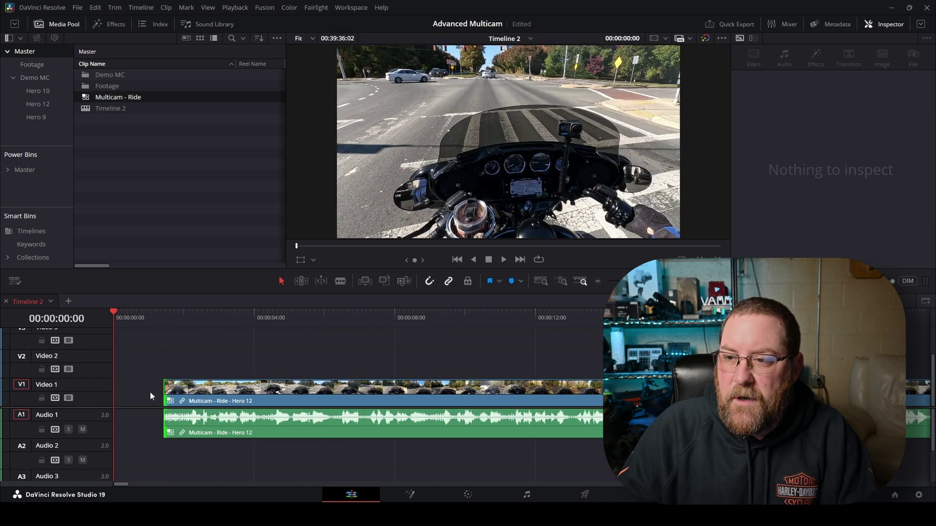
key("Delete")
Park the playhead at the audio dropout near 00:04:14
scroll(261, 370, "down", 6)
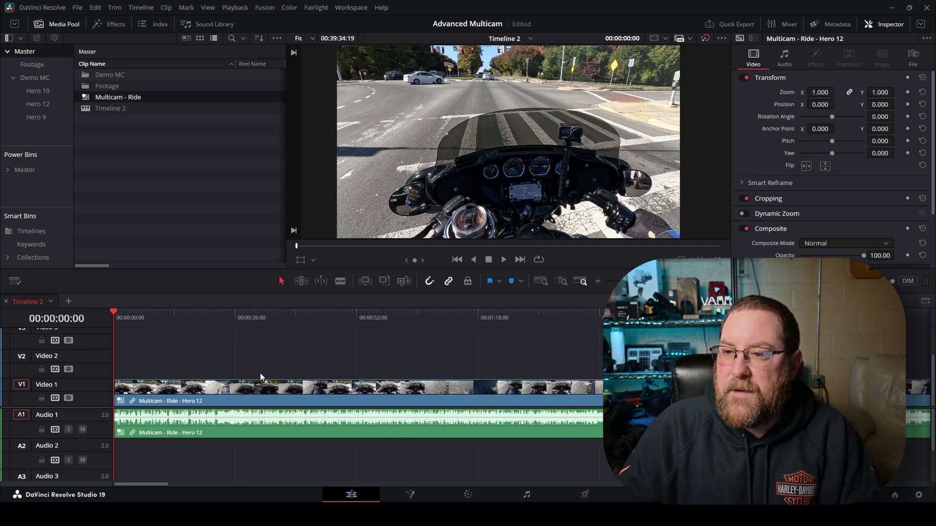
scroll(216, 350, "right", 5)
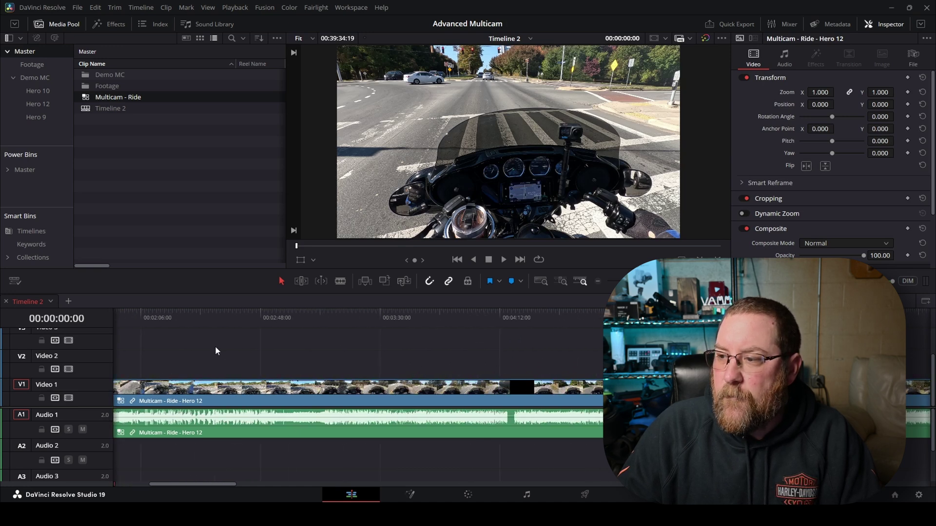
left_click(504, 315)
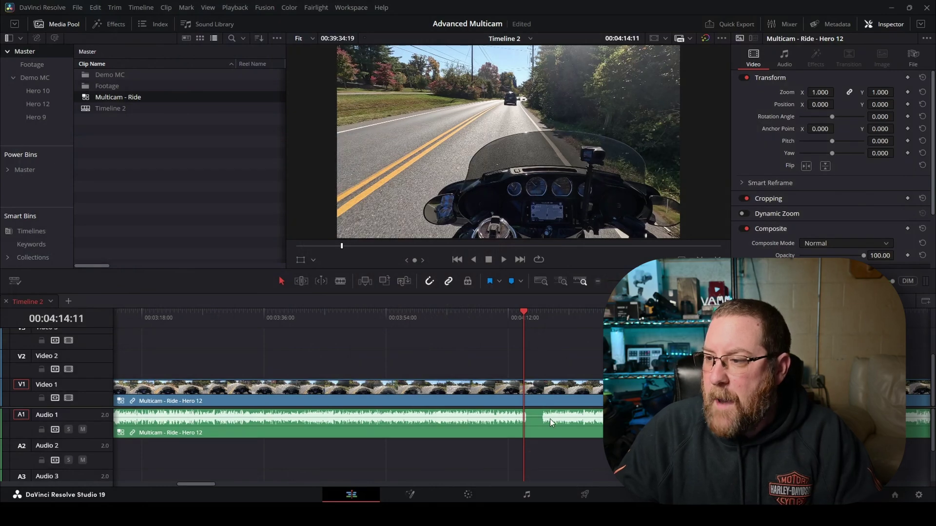
Blade both edges of the dropout near 4:14 and delete that short piece
key("ctrl+b")
left_click(545, 316)
key("ctrl+b")
left_click(534, 395)
key("Delete")
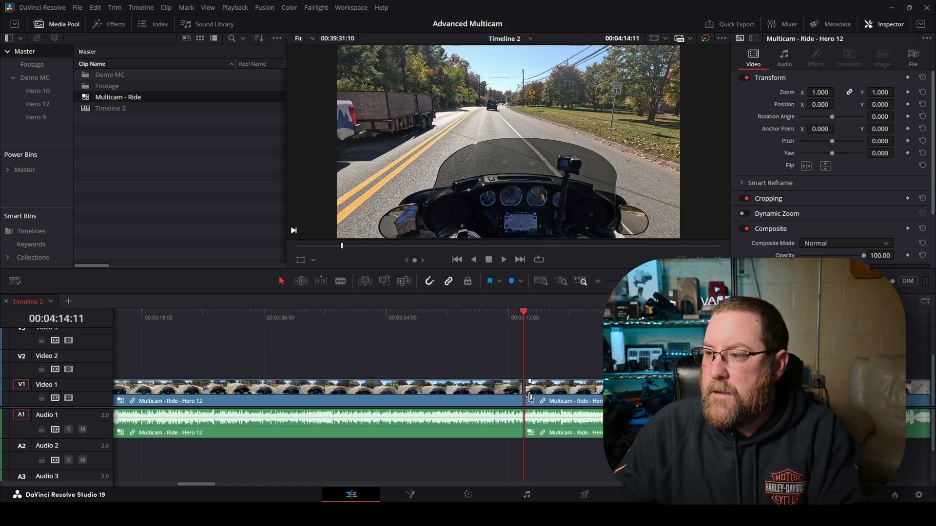
Jump to 13:26:00, then blade and ripple-delete the dropout near 24:40
scroll(536, 351, "down", 3)
scroll(497, 325, "right", 5)
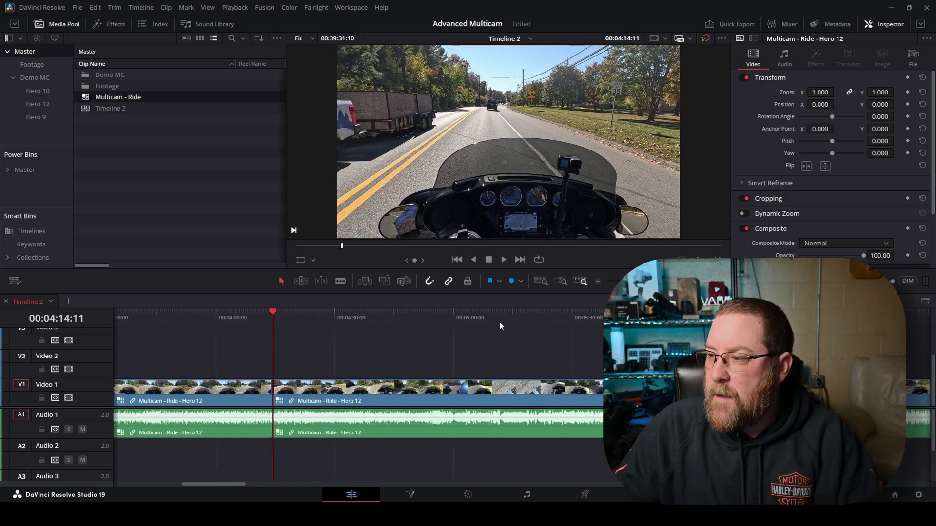
scroll(507, 342, "right", 10)
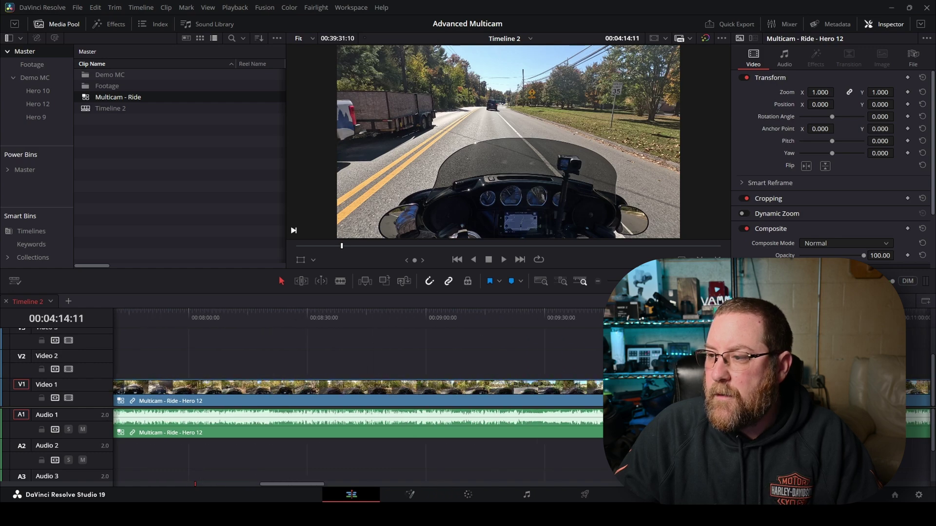
scroll(502, 351, "right", 2)
type("132600")
key("Return")
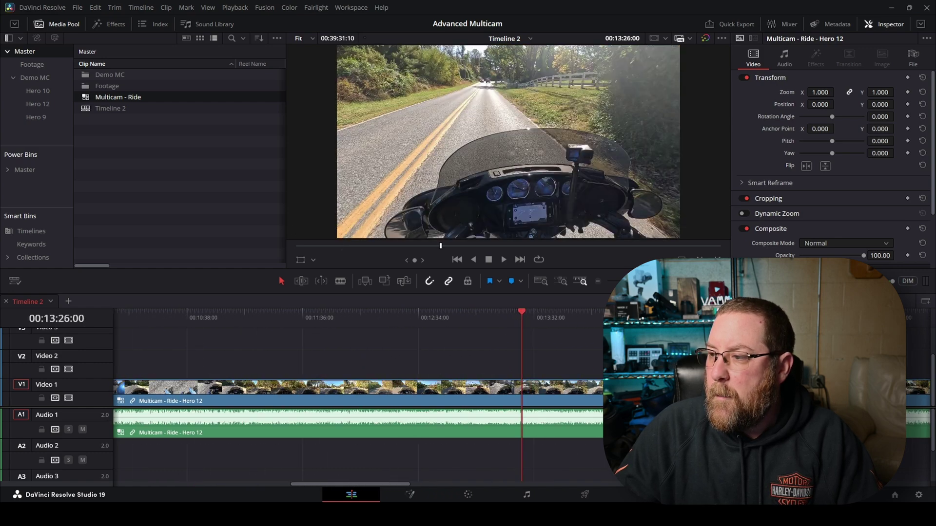
scroll(214, 322, "right", 10)
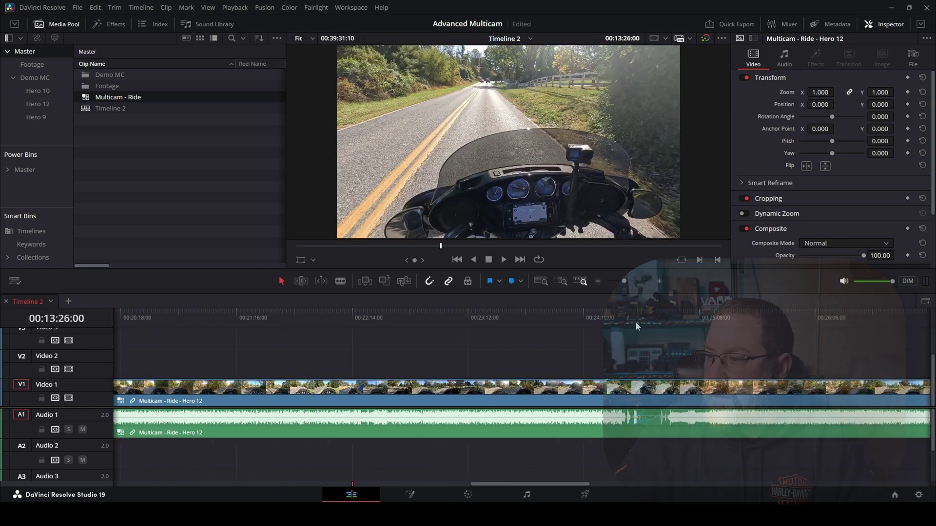
left_click(645, 317)
key("ctrl+b")
left_click_drag(645, 317, 656, 315)
key("ctrl+b")
left_click(651, 391)
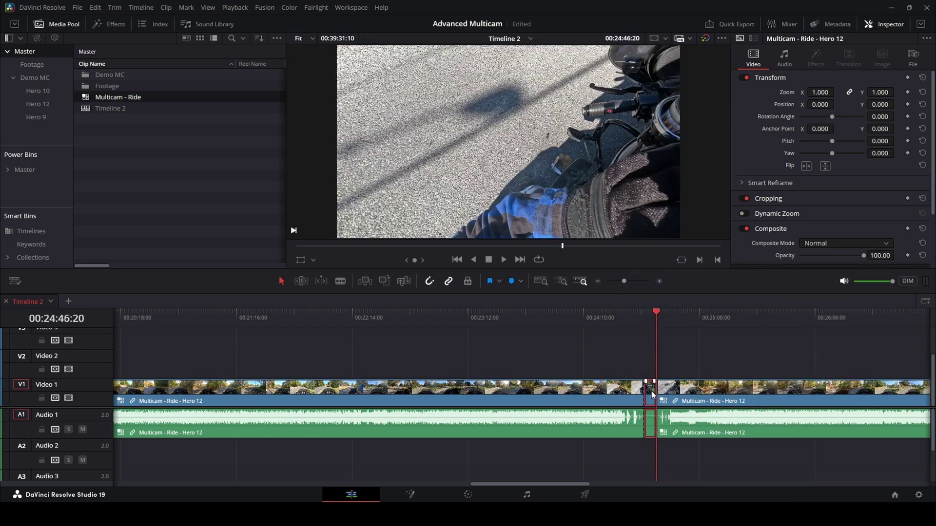
key("BackSpace")
Blade the clip around 38:00 at the start and end of each short glitch
scroll(537, 360, "right", 5)
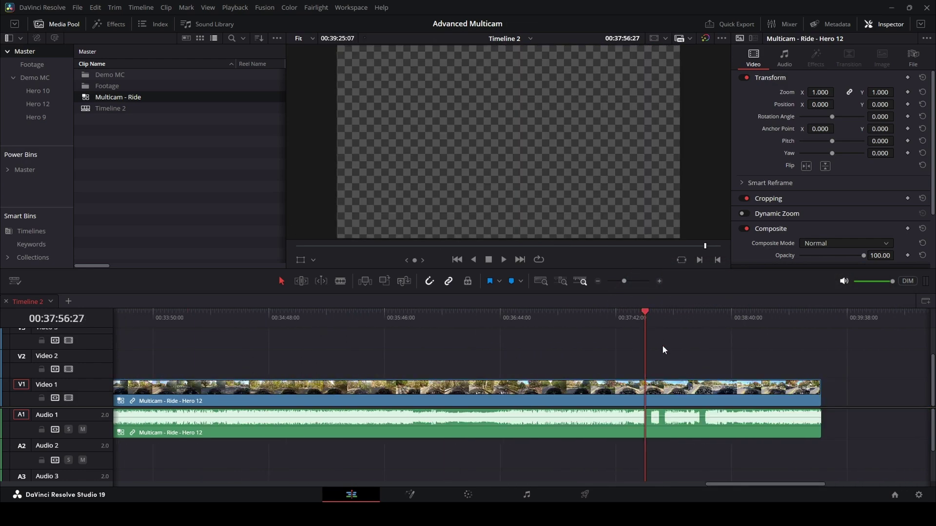
scroll(661, 361, "up", 2)
scroll(607, 339, "right", 2)
left_click_drag(414, 319, 425, 320)
key("ctrl+b")
left_click(442, 323)
key("ctrl+b")
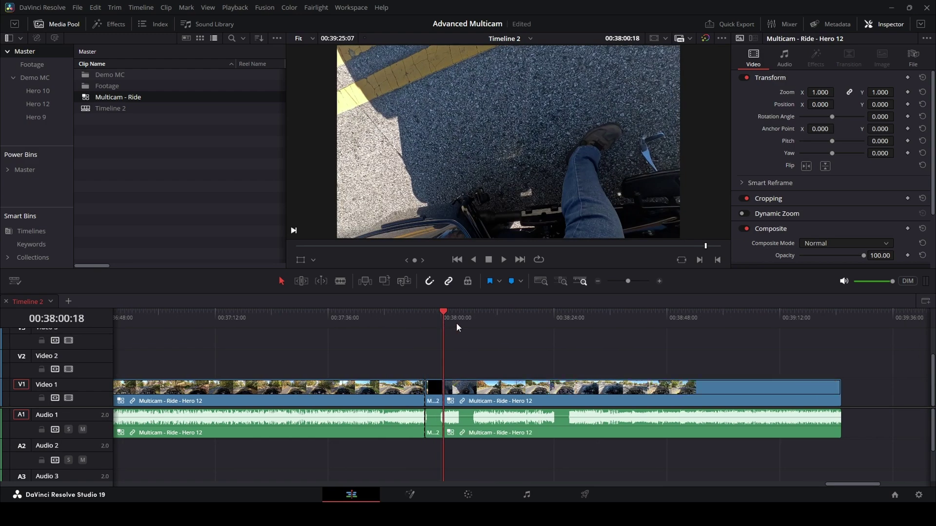
left_click(457, 323)
key("ctrl+b")
left_click(475, 323)
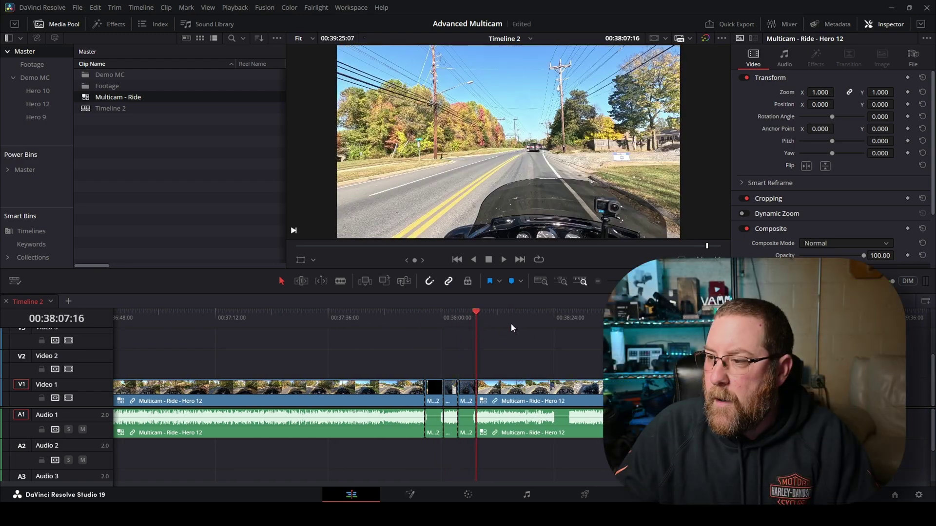
key("ctrl+b")
left_click(546, 320)
left_click(552, 319)
key("ctrl+b")
left_click(570, 320)
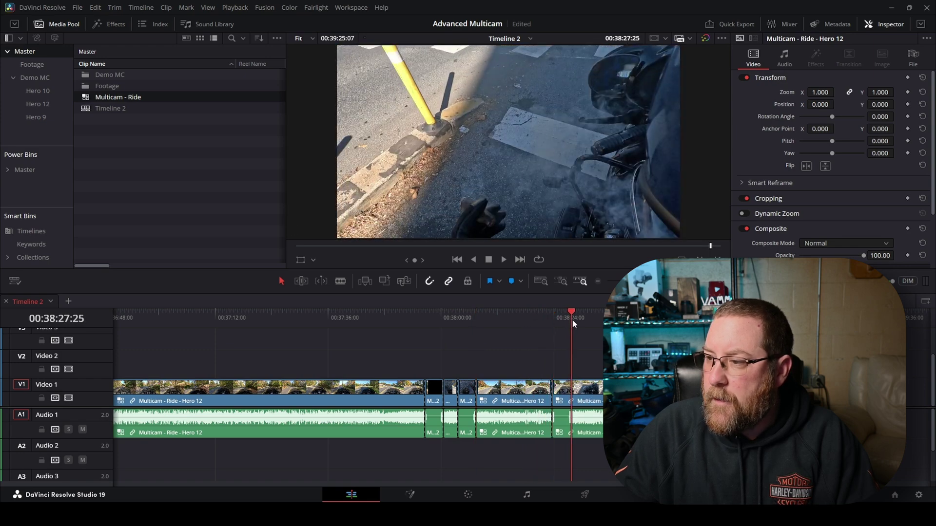
key("ctrl+b")
Select the three short glitch pieces together
left_click(562, 401)
left_click(467, 400, "ctrl")
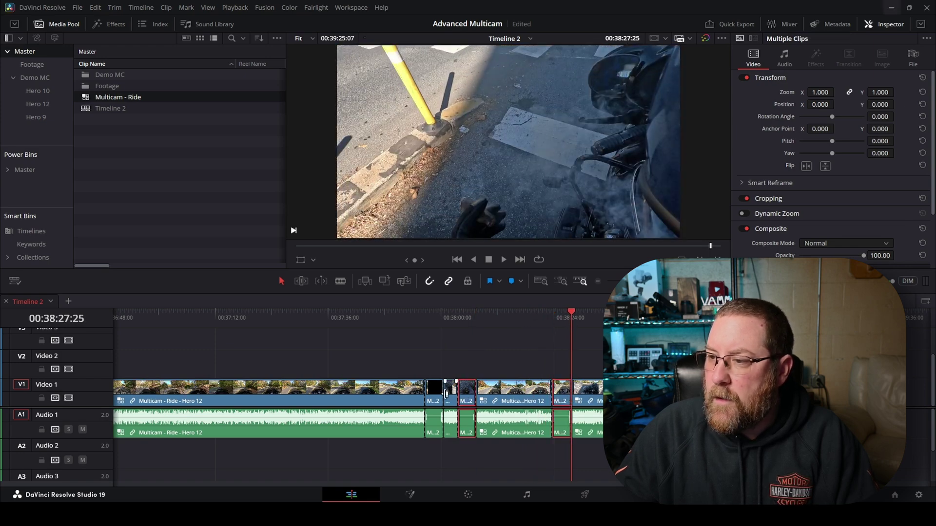
left_click(437, 402, "ctrl")
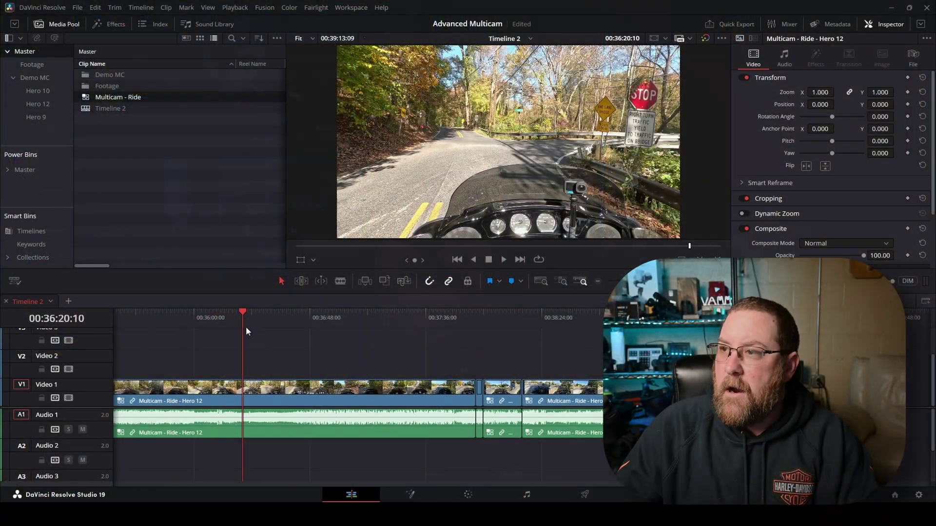
Switch the long Ride clip to Hero 10, then back to Hero 12, from its context menu
scroll(328, 370, "left", 5)
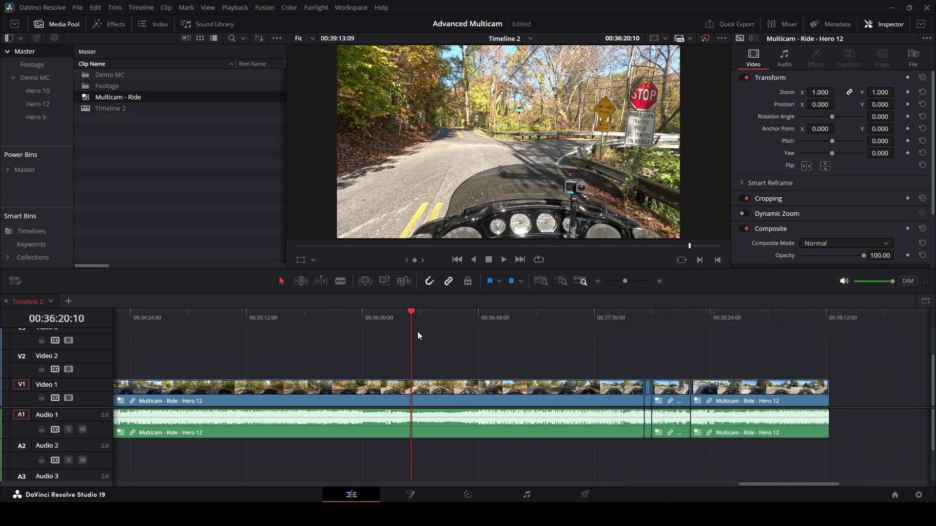
right_click(459, 394)
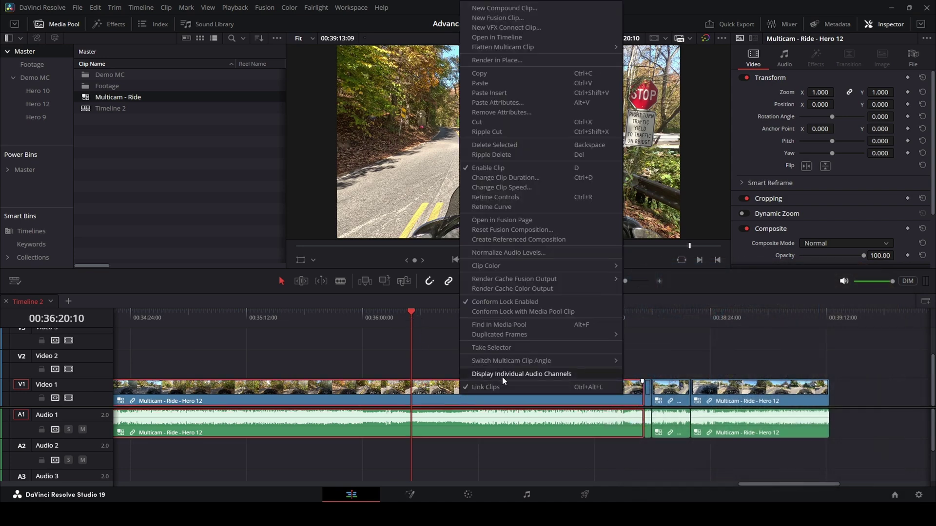
mouse_move(548, 362)
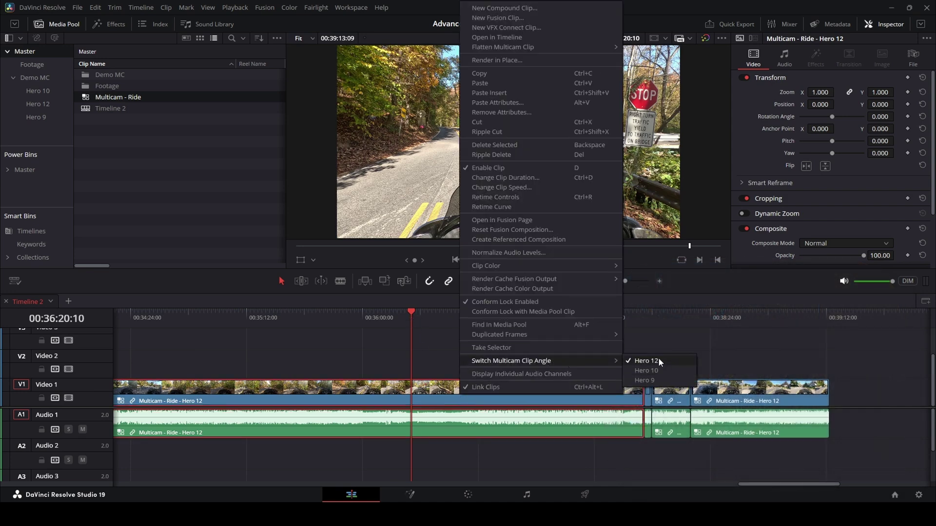
left_click(646, 370)
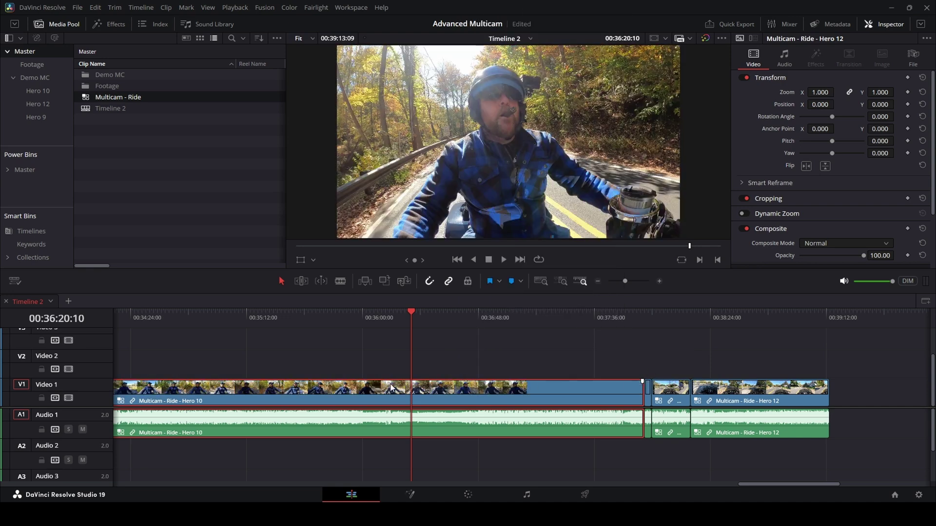
right_click(459, 387)
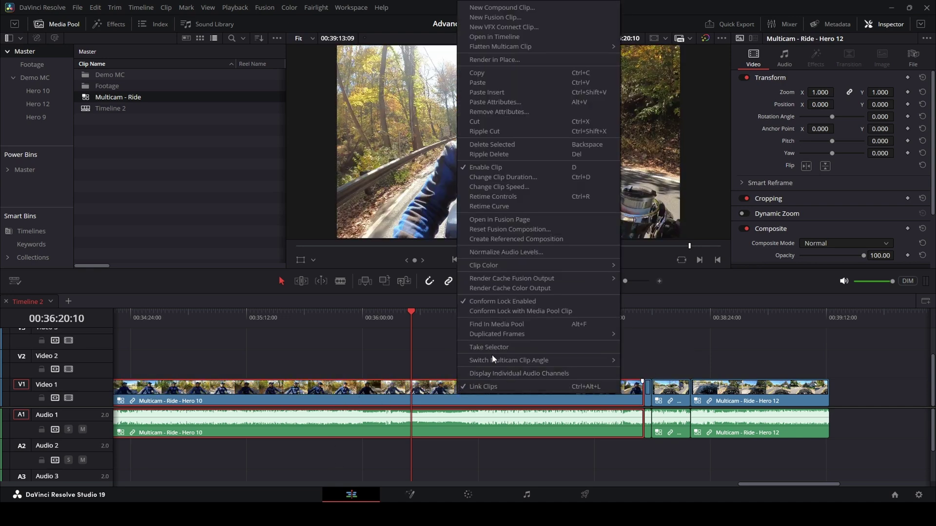
left_click(656, 360)
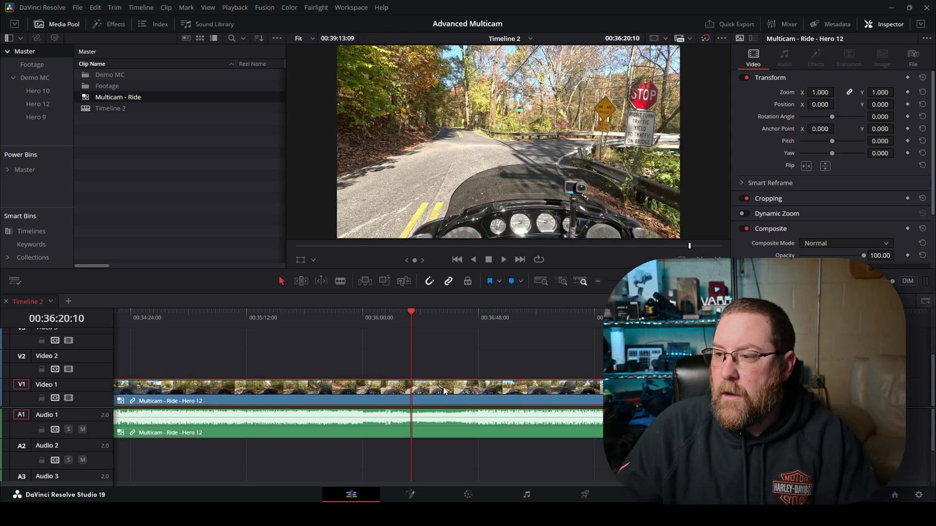
Switch only the clip's video part to Hero 10, then undo back to Hero 12
left_click(440, 421, "alt")
left_click(439, 401, "alt")
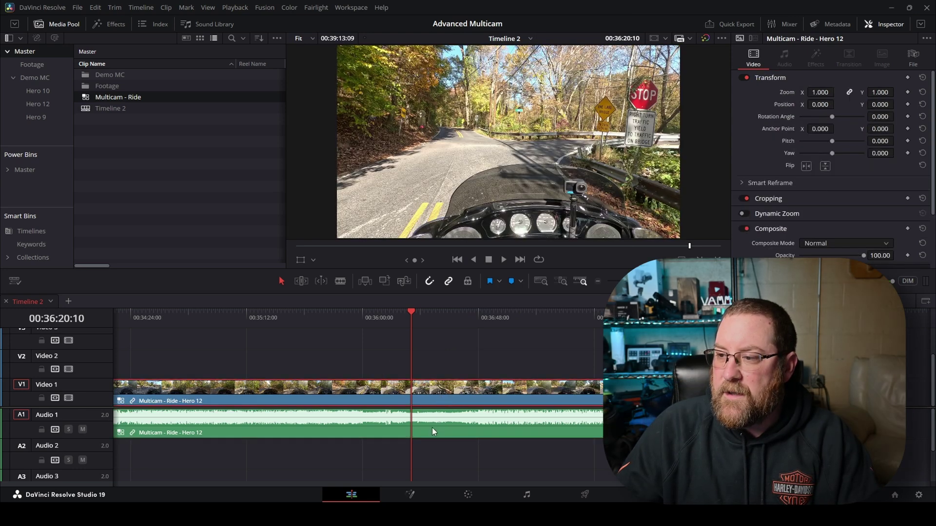
left_click(432, 426, "alt")
left_click(432, 401, "alt")
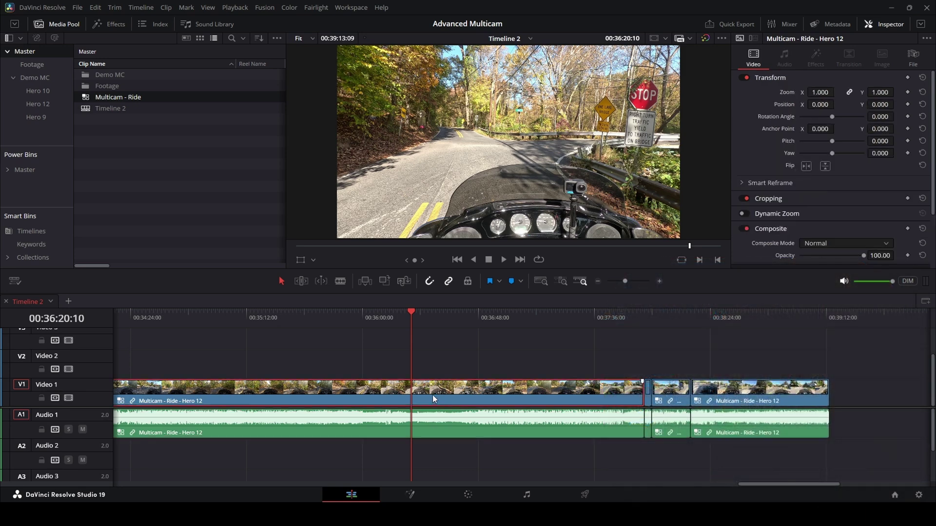
right_click(432, 395)
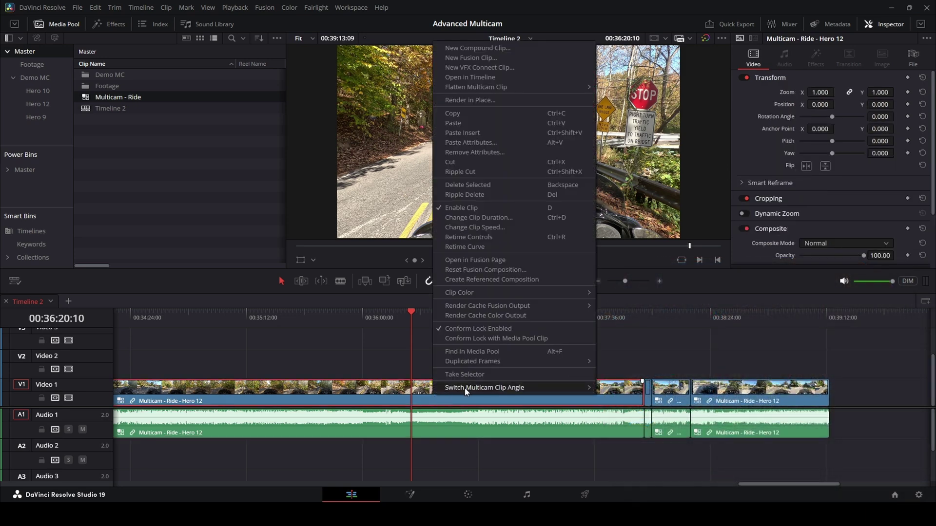
left_click(616, 397)
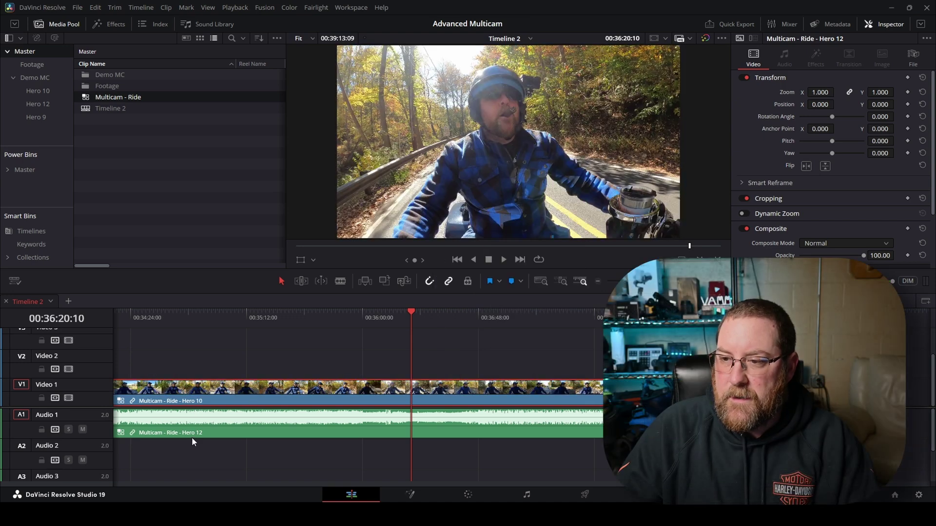
key("ctrl+z")
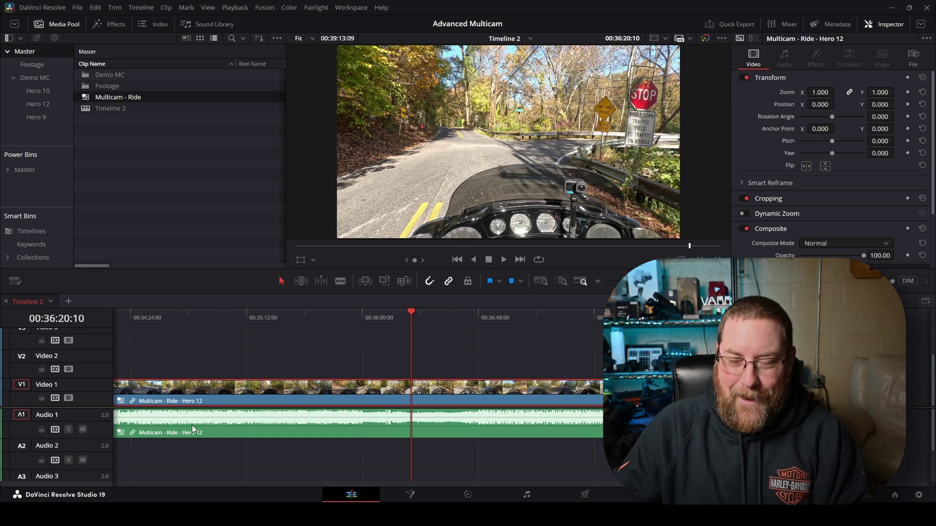
key("ctrl+z")
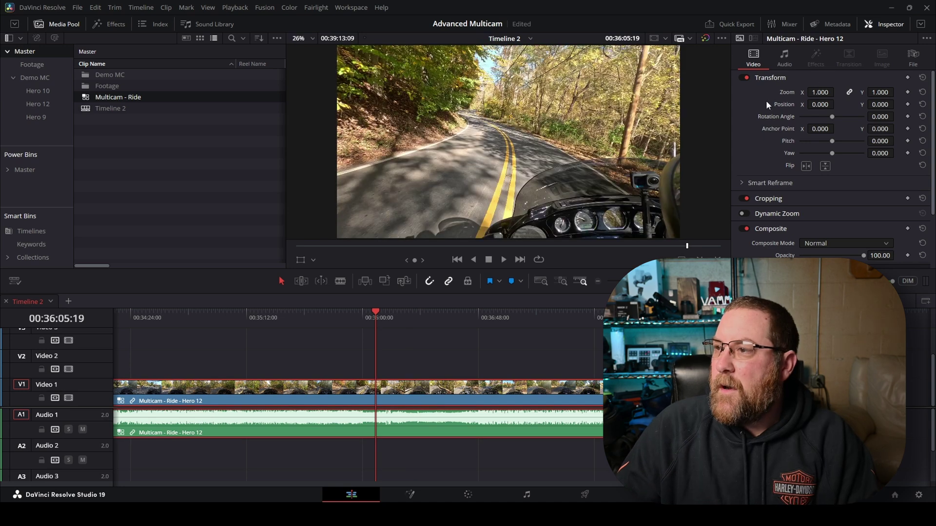
Close the Inspector, set the source viewer to Multicam, and make angle switches Video Only
left_click(885, 25)
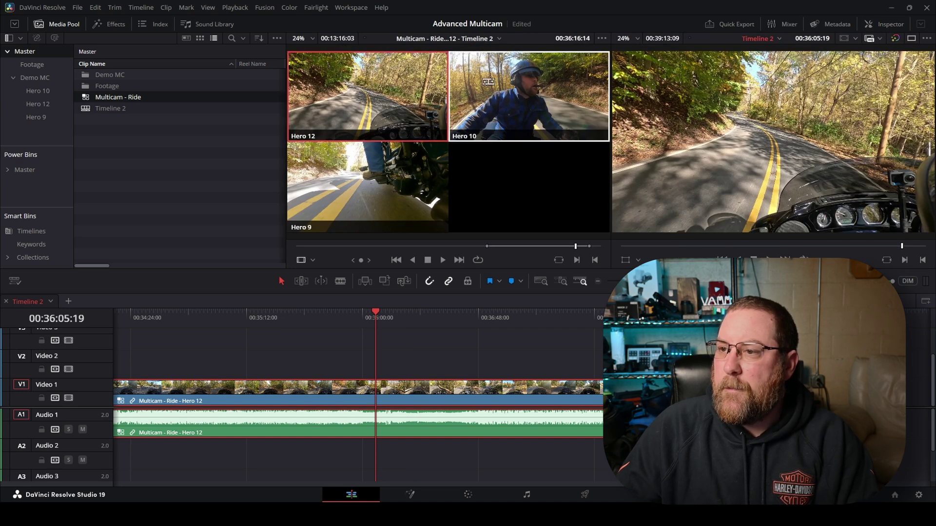
left_click(312, 261)
left_click(317, 314)
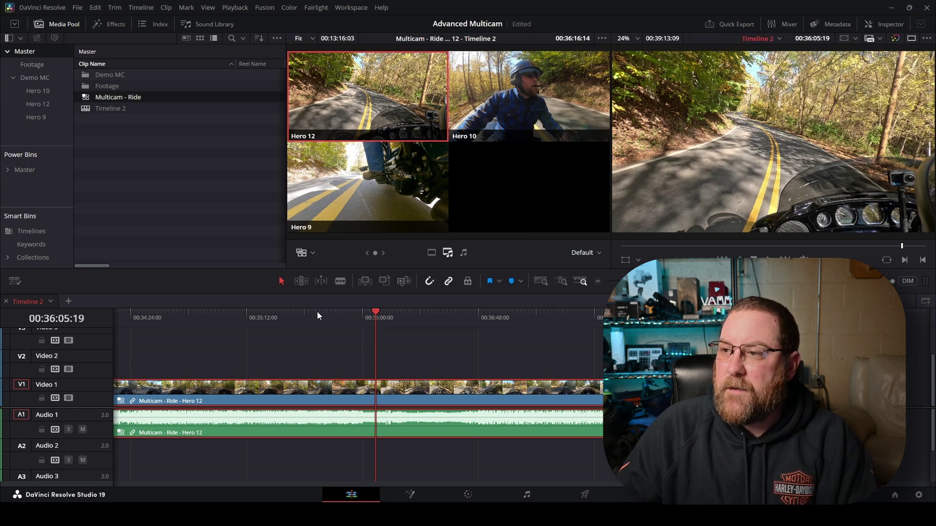
left_click(431, 253)
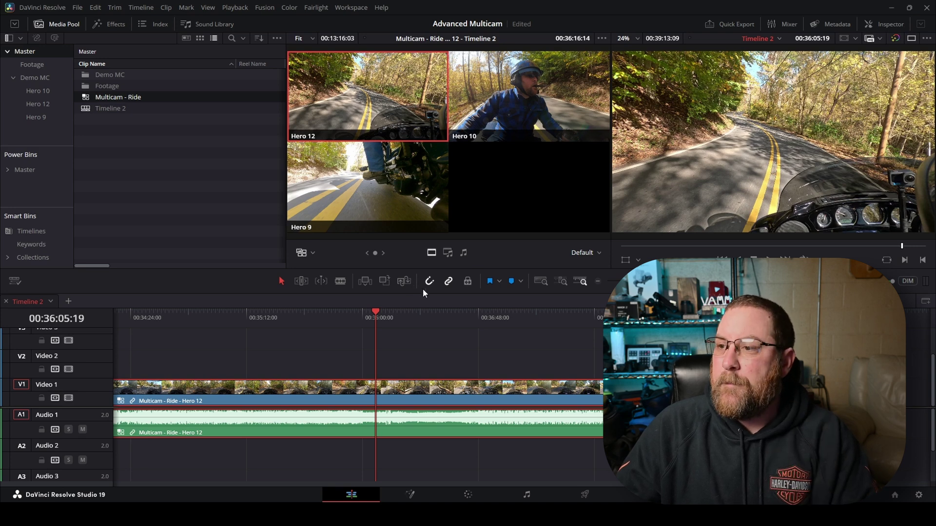
key("ctrl+z")
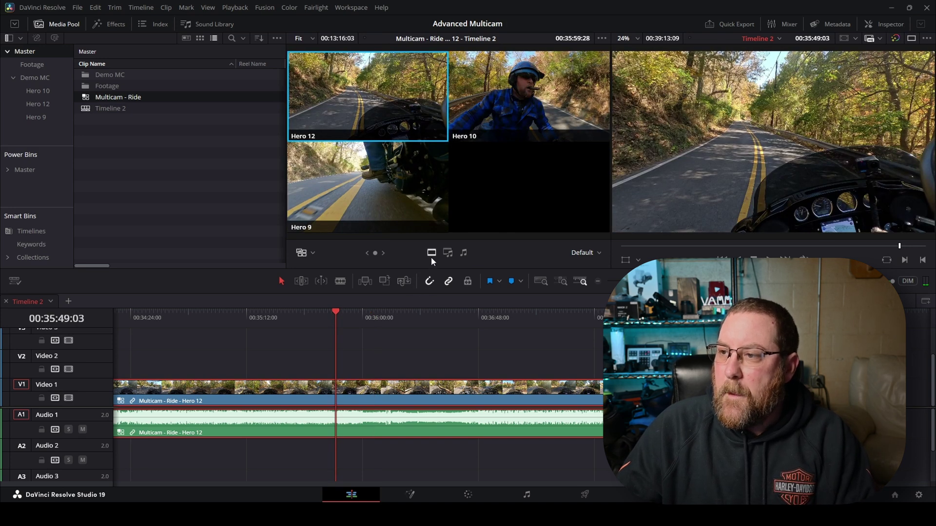
Play from 00:35:33:05, cutting live between Hero 10, Hero 12 and Hero 9, then stop
left_click(297, 319)
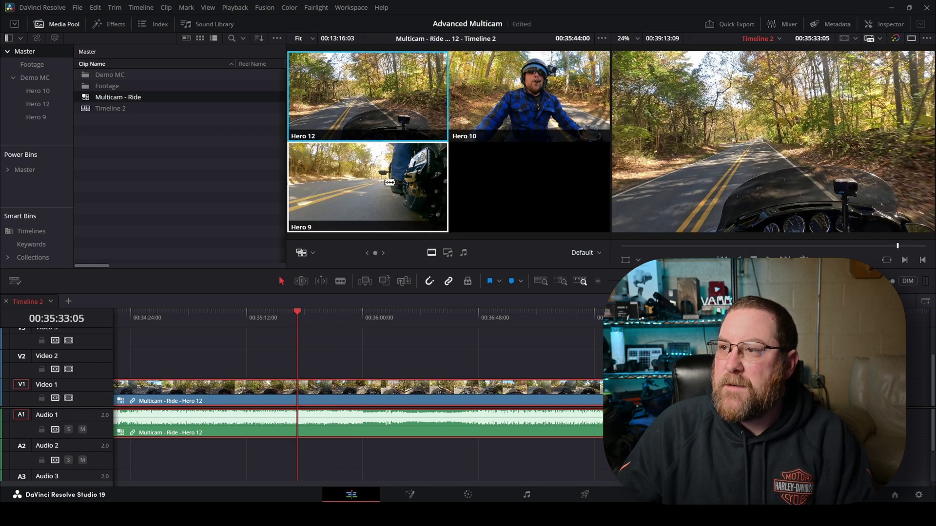
key("space")
key("2")
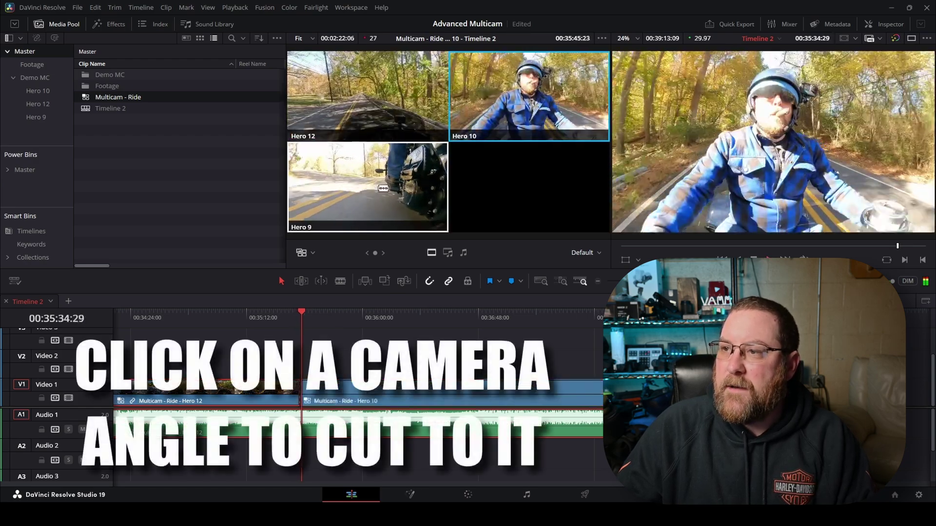
left_click(486, 93)
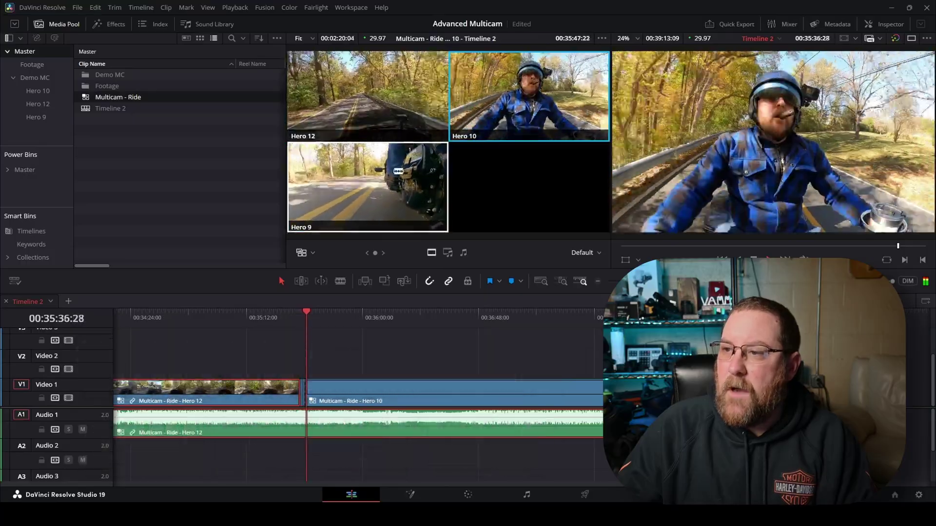
scroll(368, 363, "up", 4)
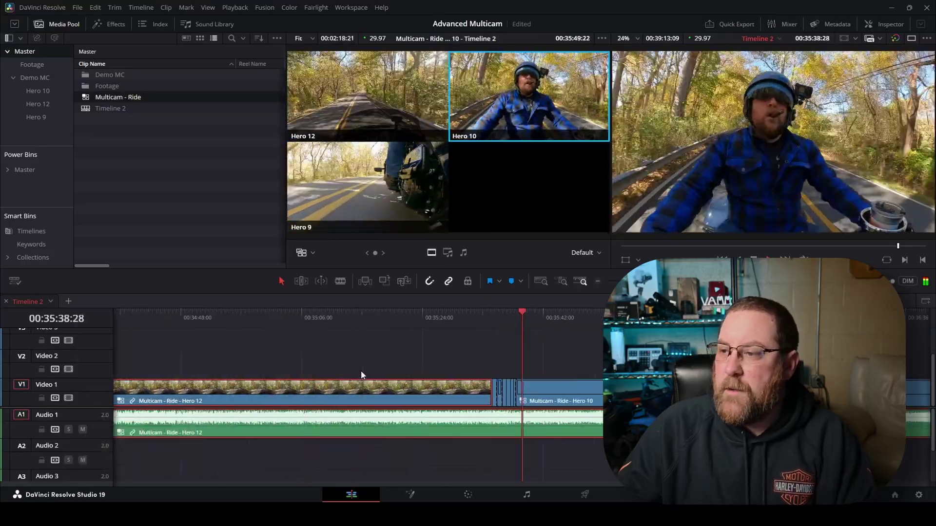
left_click(355, 106)
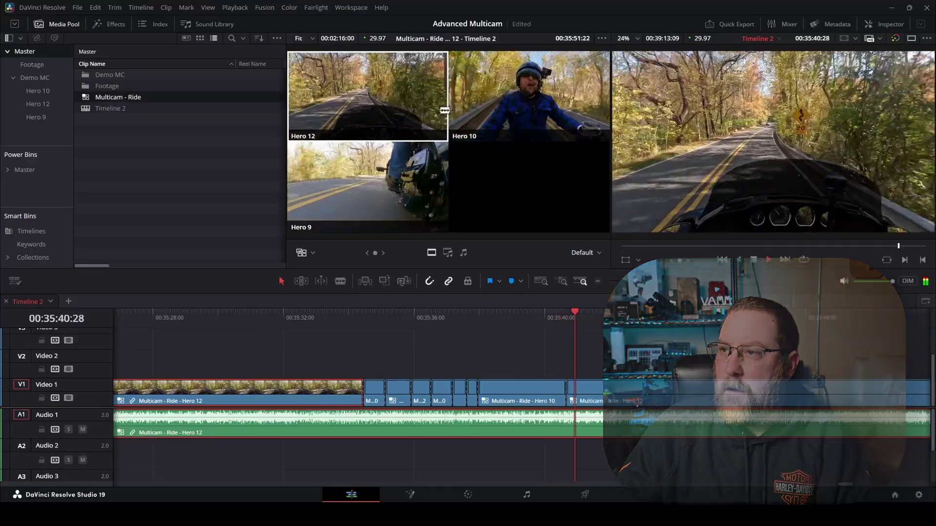
key("2")
key("3")
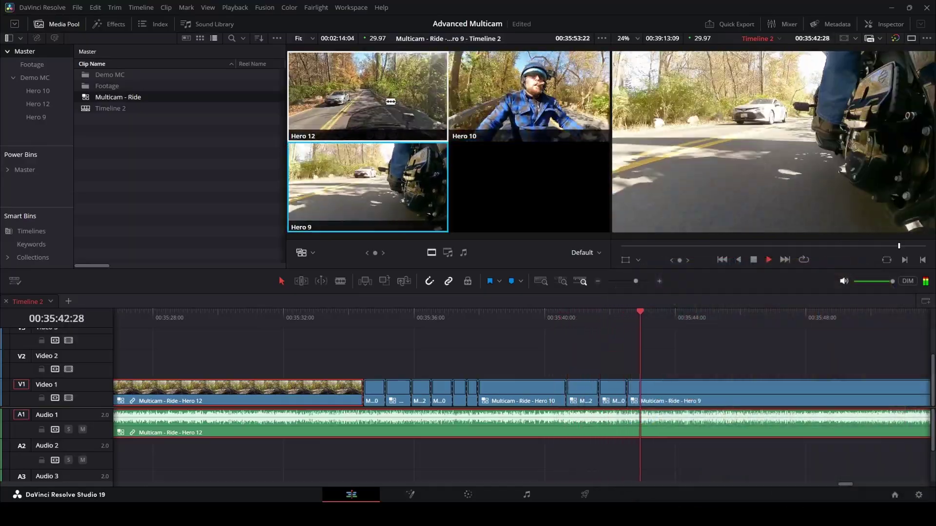
key("1")
key("2")
key("space")
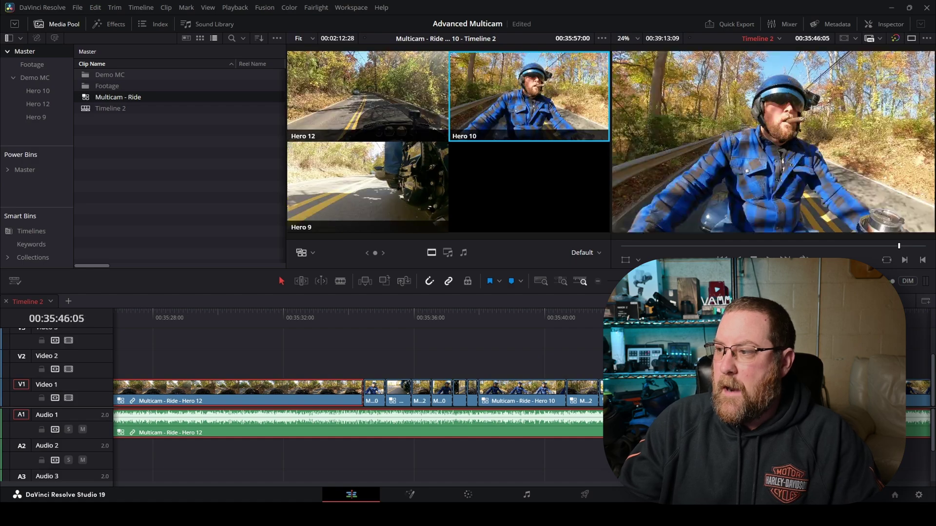
Resume playback and cut between Hero 12, Hero 10 and Hero 9 using keys 1, 2 and 3
key("space")
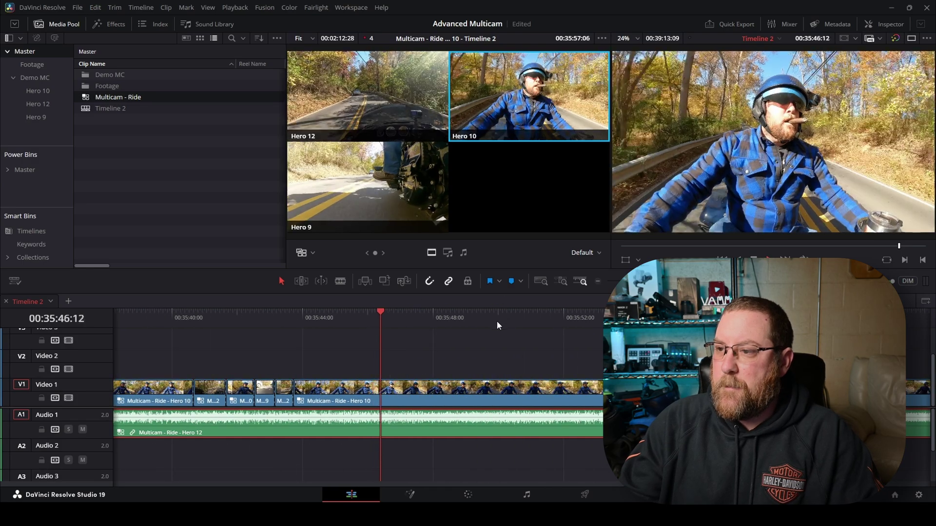
key("1")
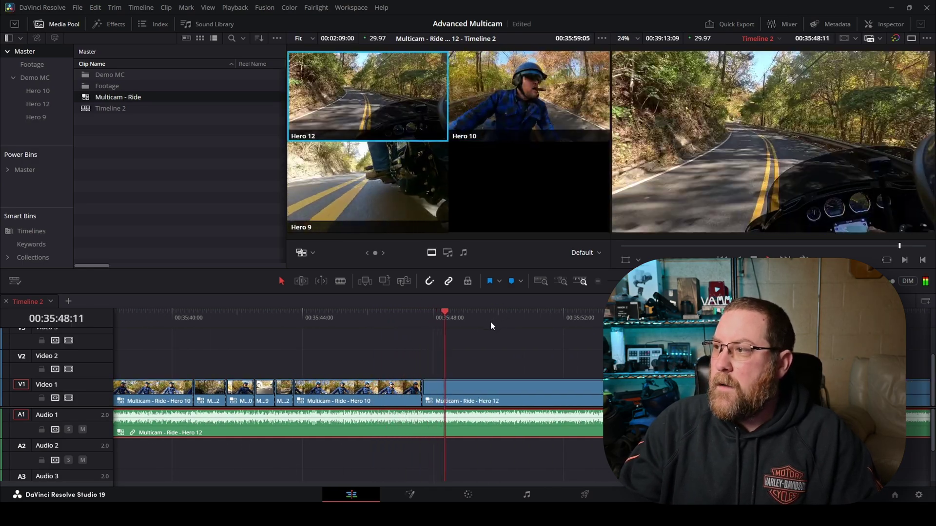
key("2")
key("3")
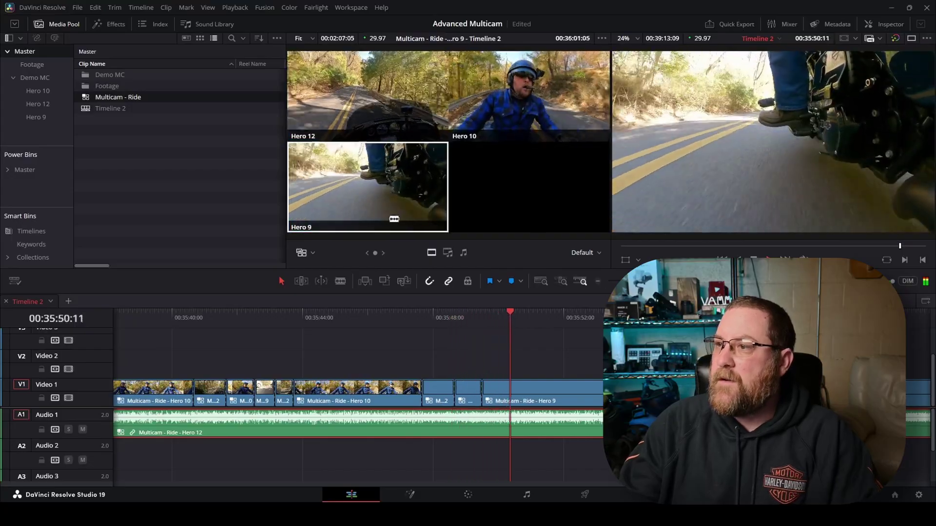
key("2")
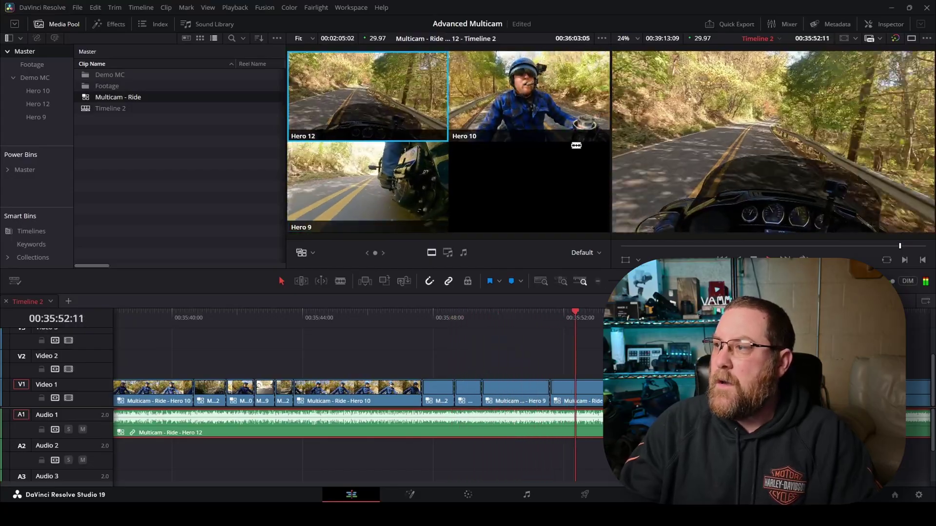
key("1")
key("3")
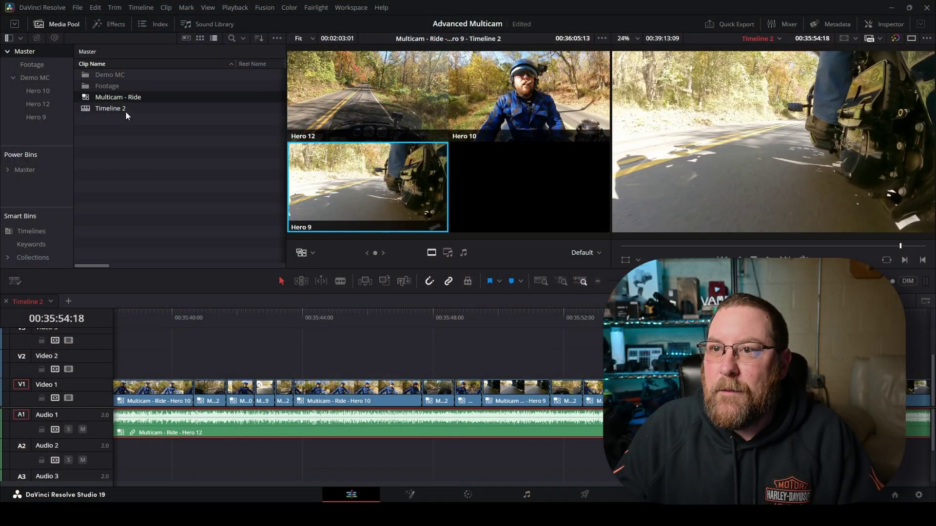
left_click(34, 66)
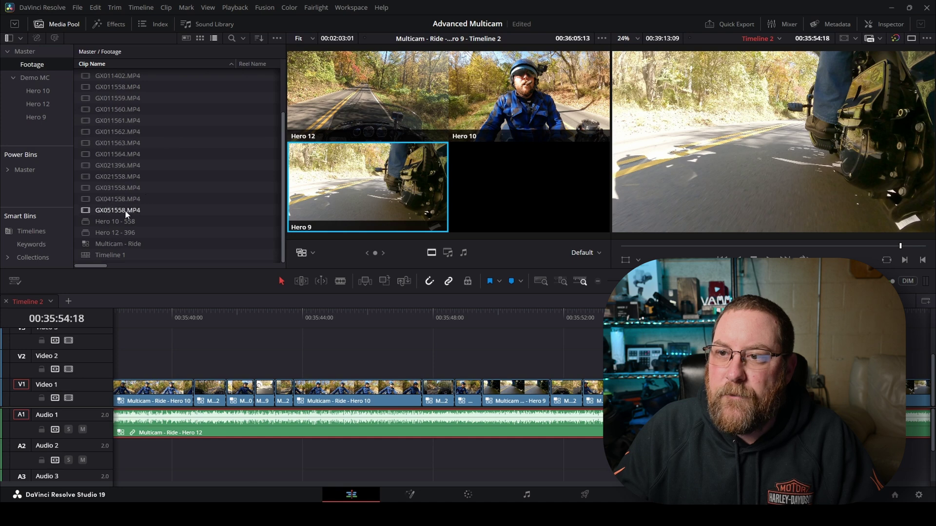
Open Timeline 1, then select and zoom in on the silent Hero 10 clip near 00:09:02
right_click(113, 254)
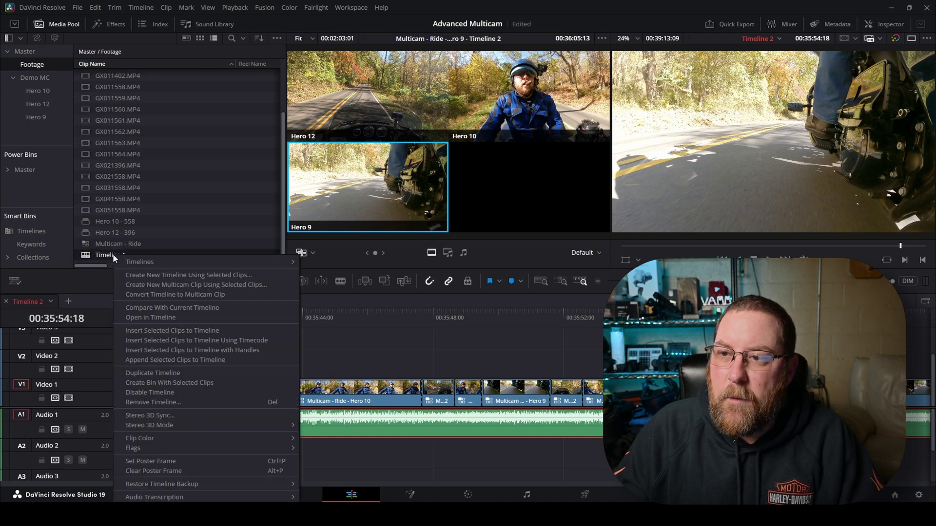
left_click(152, 313)
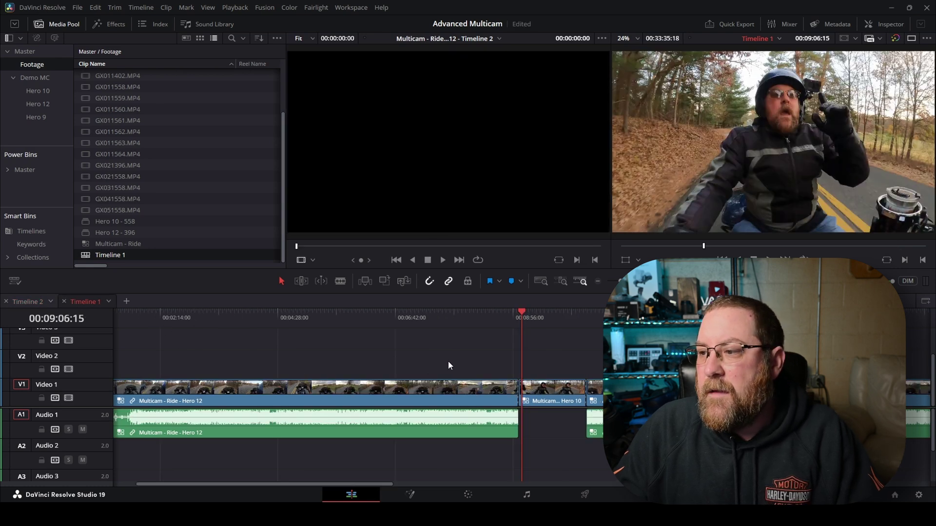
left_click(495, 311)
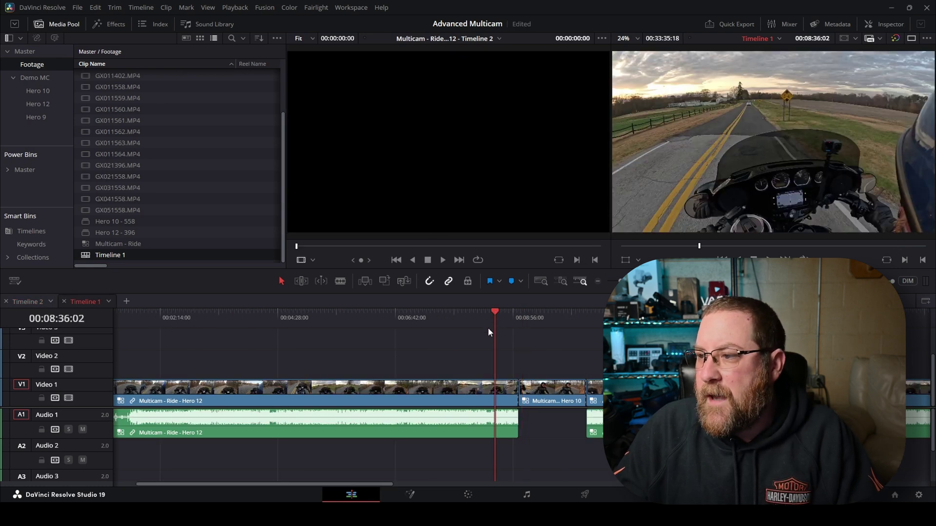
left_click_drag(495, 321, 518, 327)
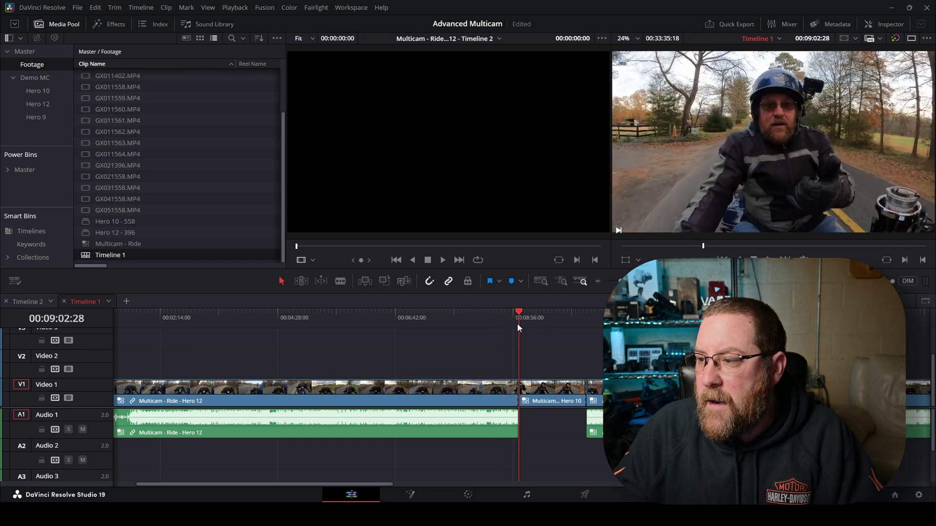
left_click(559, 420)
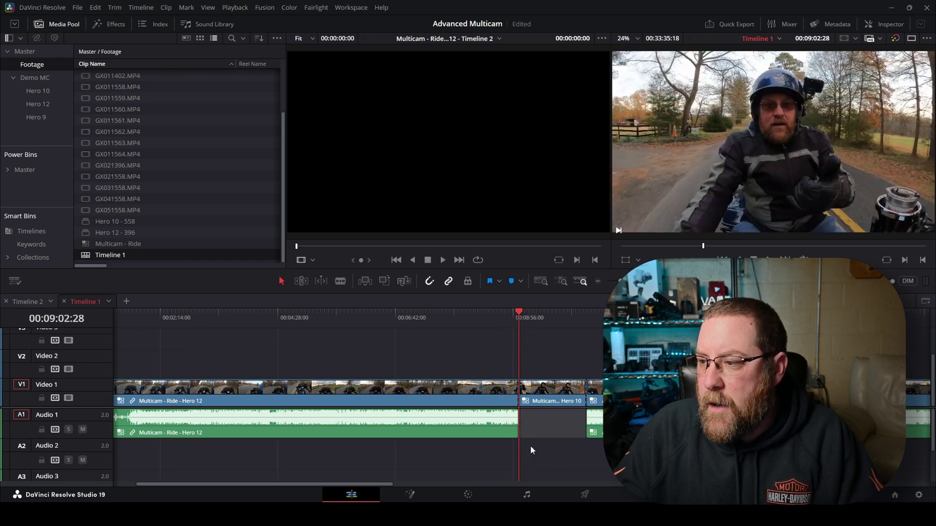
left_click(556, 392)
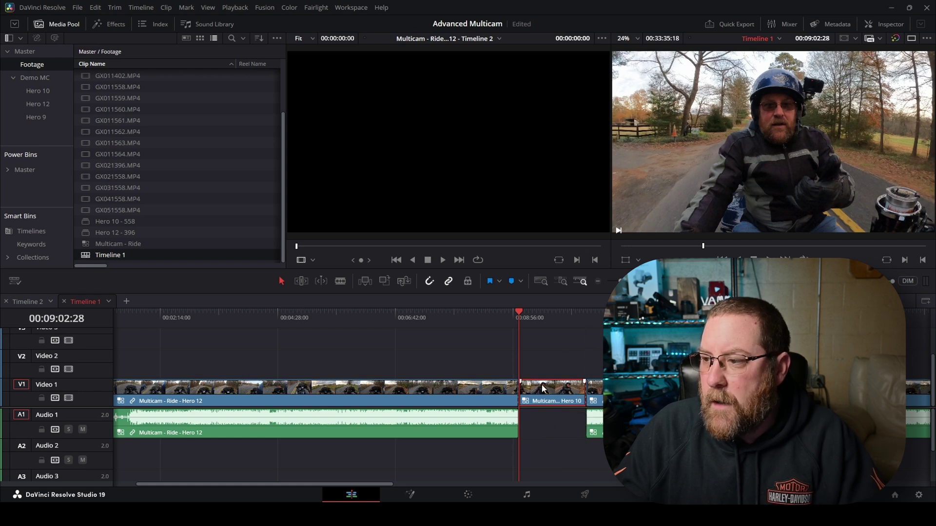
key("ctrl+equal")
key("ctrl+equal")
scroll(436, 333, "right", 5)
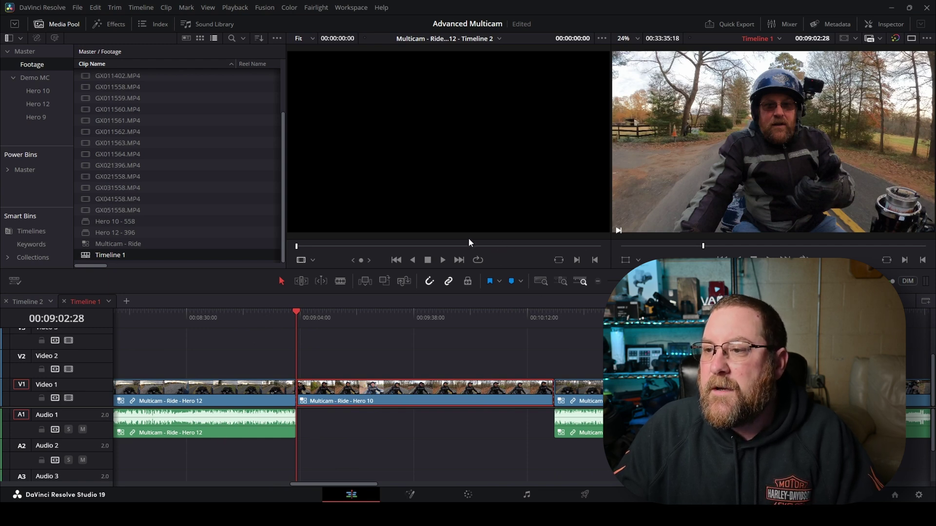
Put the multicam clip's Hero 12 audio on Audio 2 under the silent Hero 10 section, then play to check
double_click(416, 390)
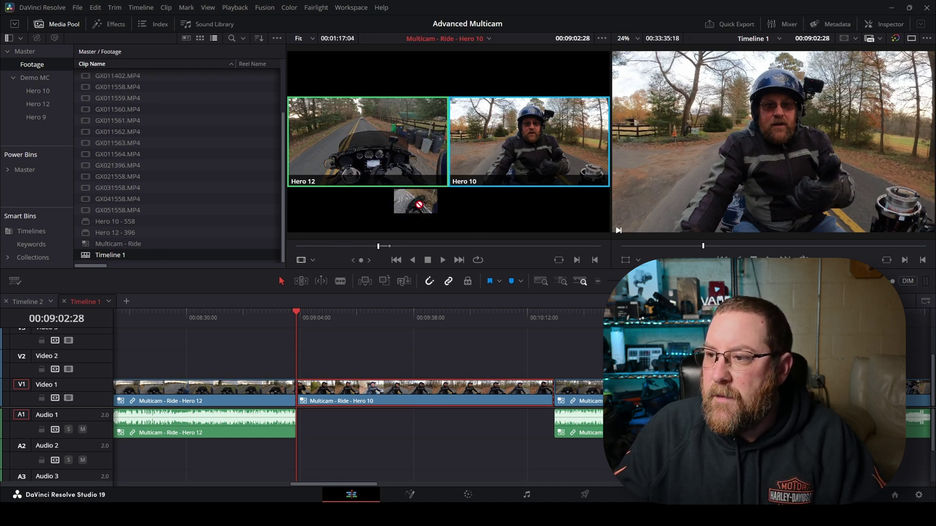
left_click_drag(417, 202, 297, 367)
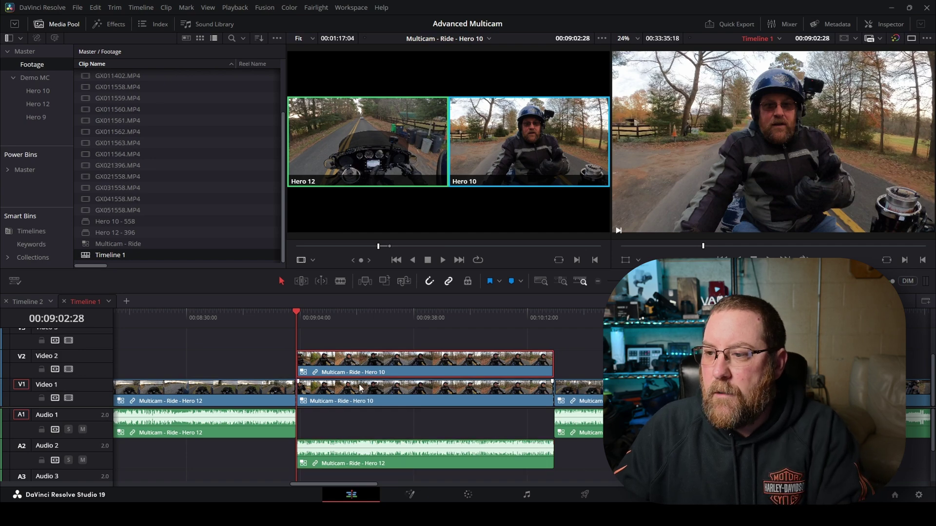
left_click_drag(360, 388, 355, 385)
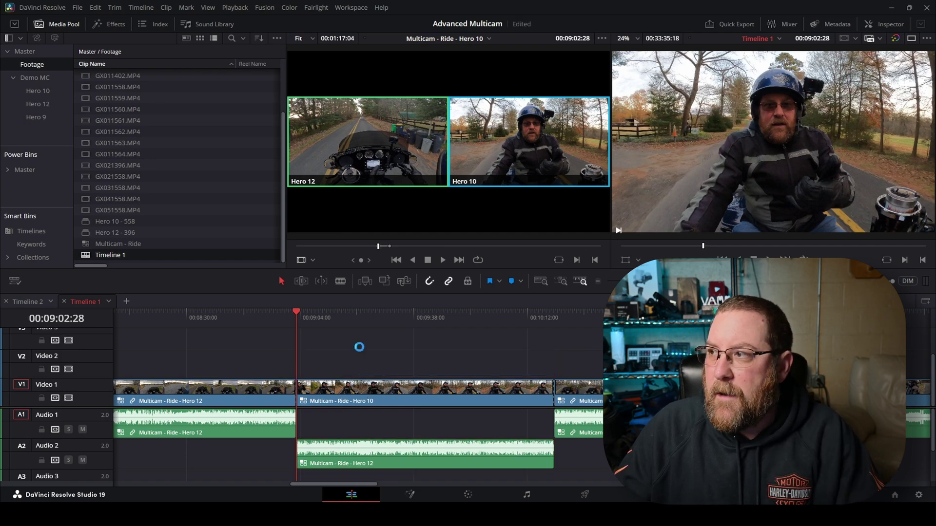
key("space")
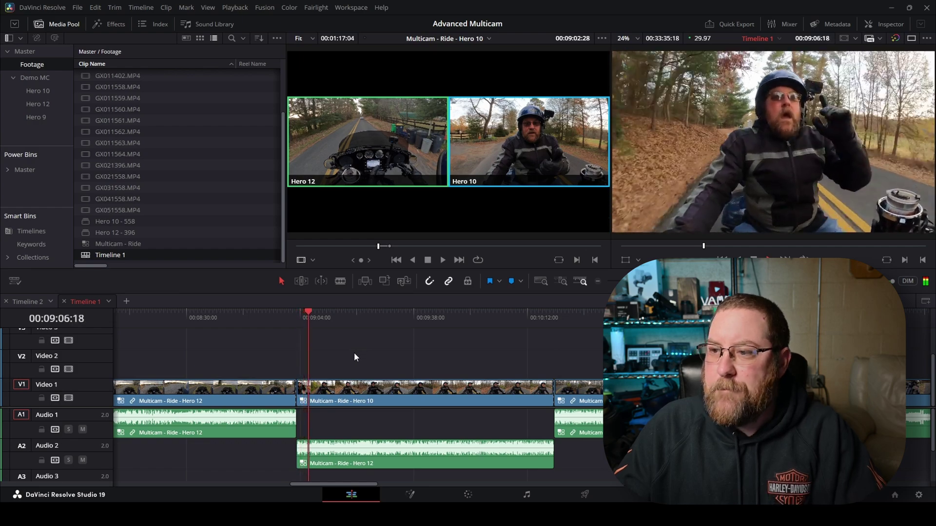
key("space")
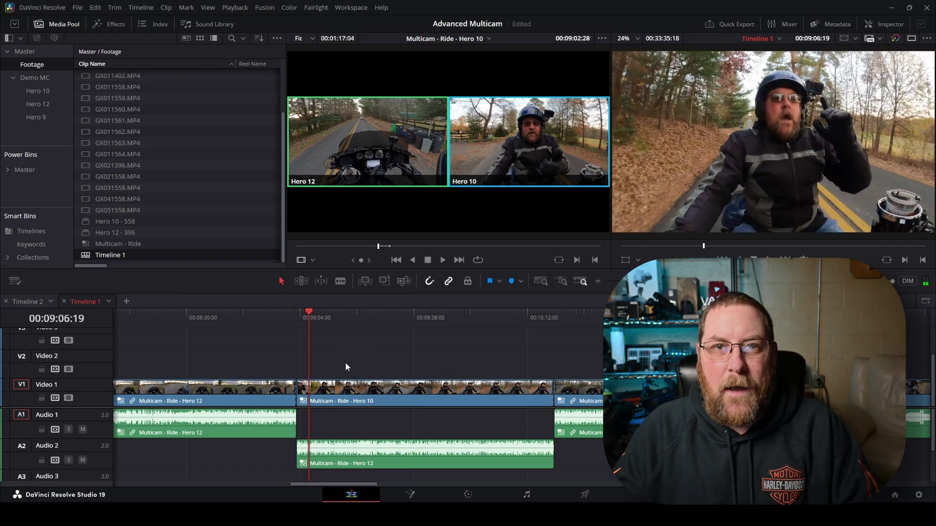